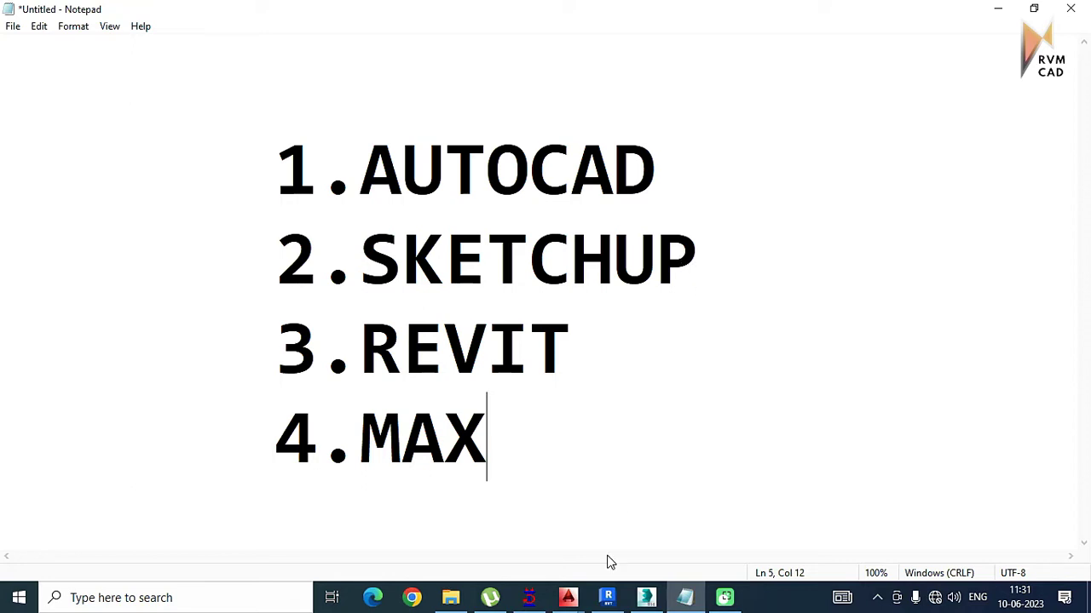
# Step: Bring the AutoCAD window with SUBMISION DRAWING 25'X25'.dwg to the front
pyautogui.moveTo(567, 597)
pyautogui.click(511, 545)
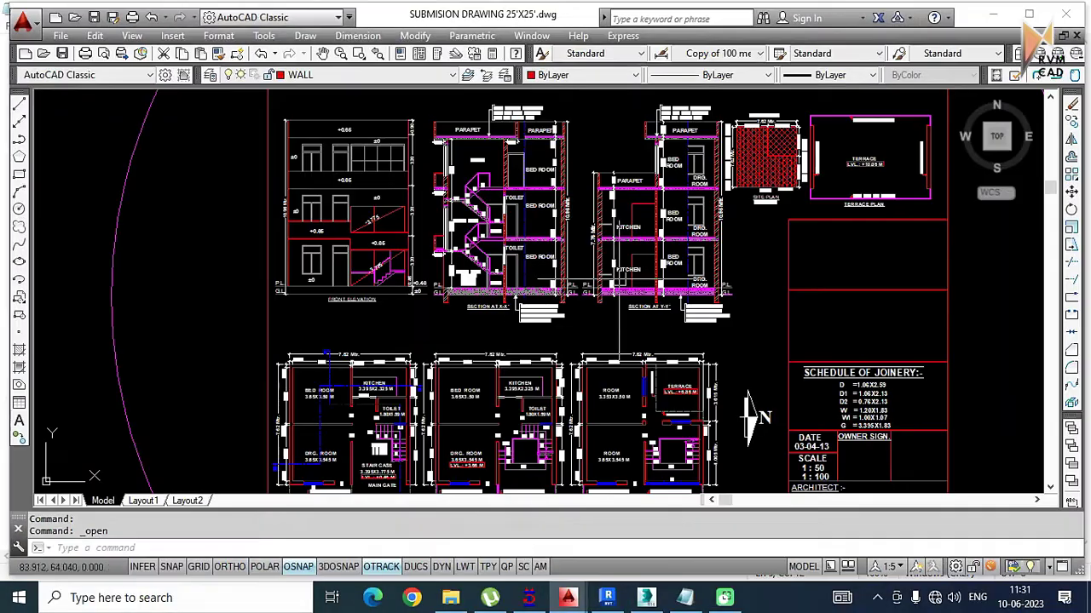
# Step: Zoom in and out over the SUBMISION DRAWING 25'X25' sheet
pyautogui.scroll(3, 549, 435)
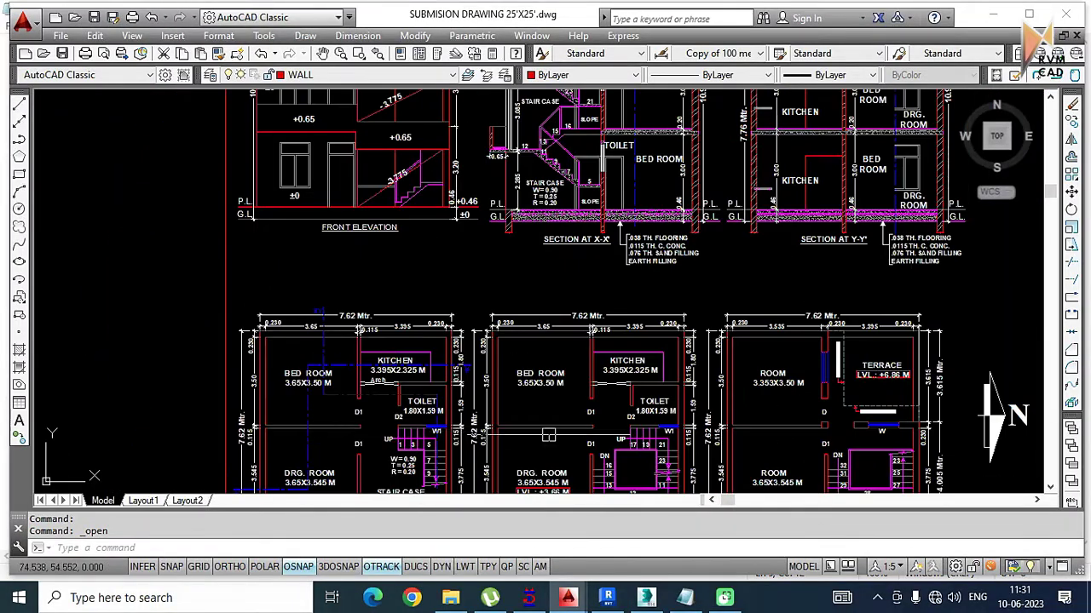
pyautogui.scroll(-1, 549, 436)
pyautogui.scroll(1, 571, 443)
pyautogui.scroll(-1, 583, 452)
pyautogui.scroll(1, 588, 456)
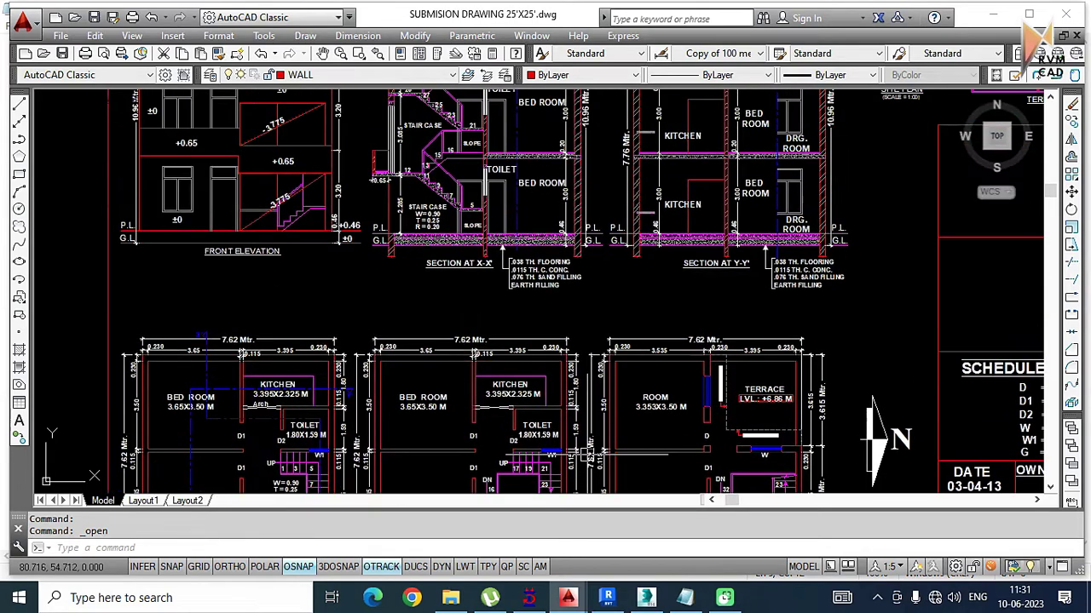
pyautogui.scroll(-1, 545, 391)
pyautogui.scroll(-1, 511, 340)
pyautogui.scroll(1, 477, 307)
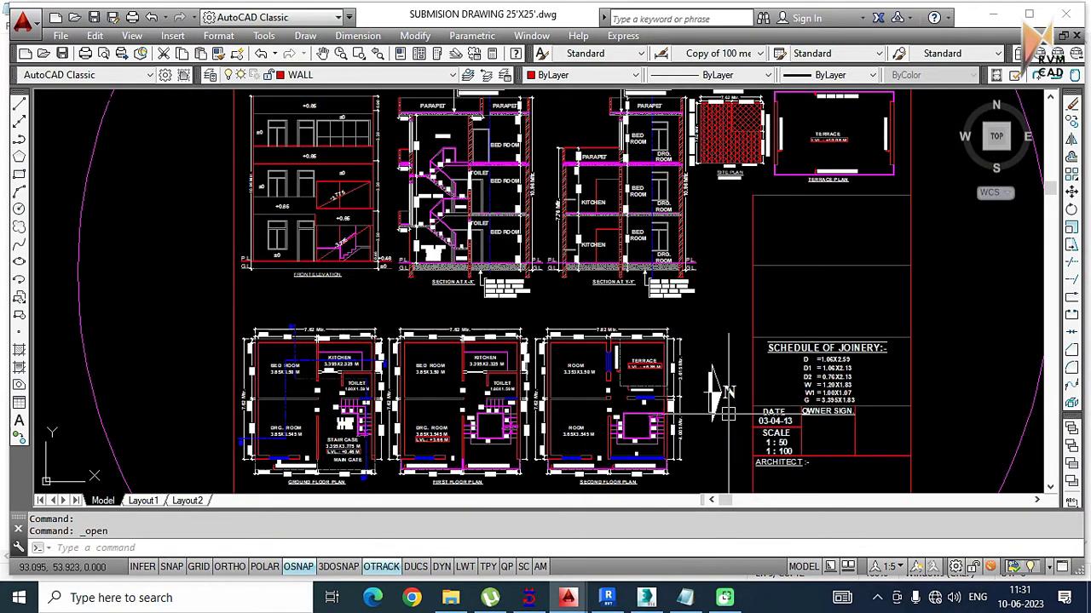
# Step: Switch to the bathroom drawing and pan across the Bathroom_01 plans and Elevation_A
pyautogui.hotkey('ctrl', 'Tab')
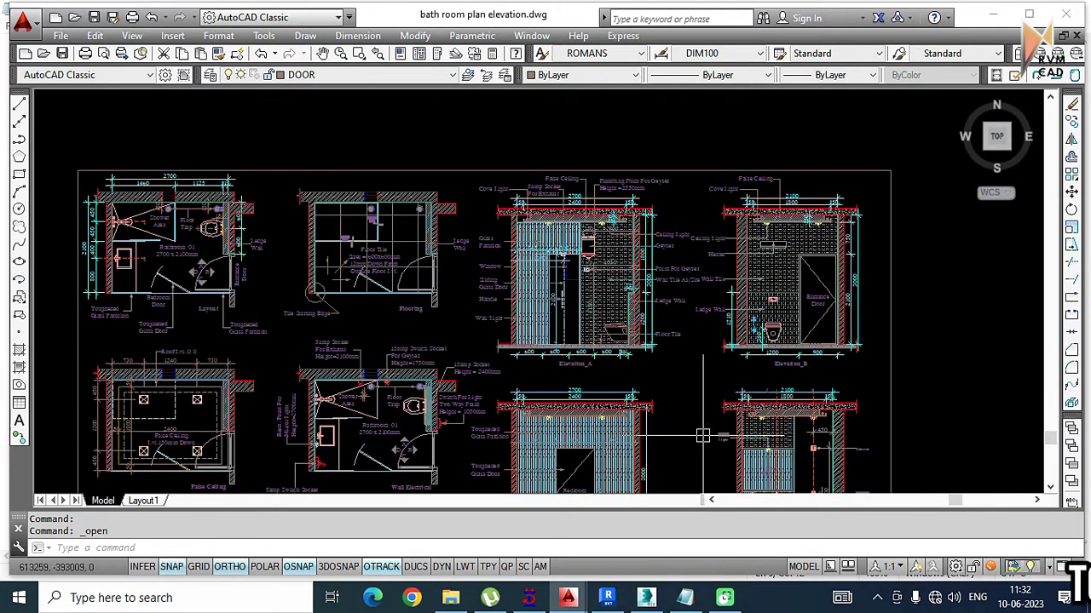
pyautogui.moveTo(375, 306); pyautogui.dragTo(476, 315, button='middle')
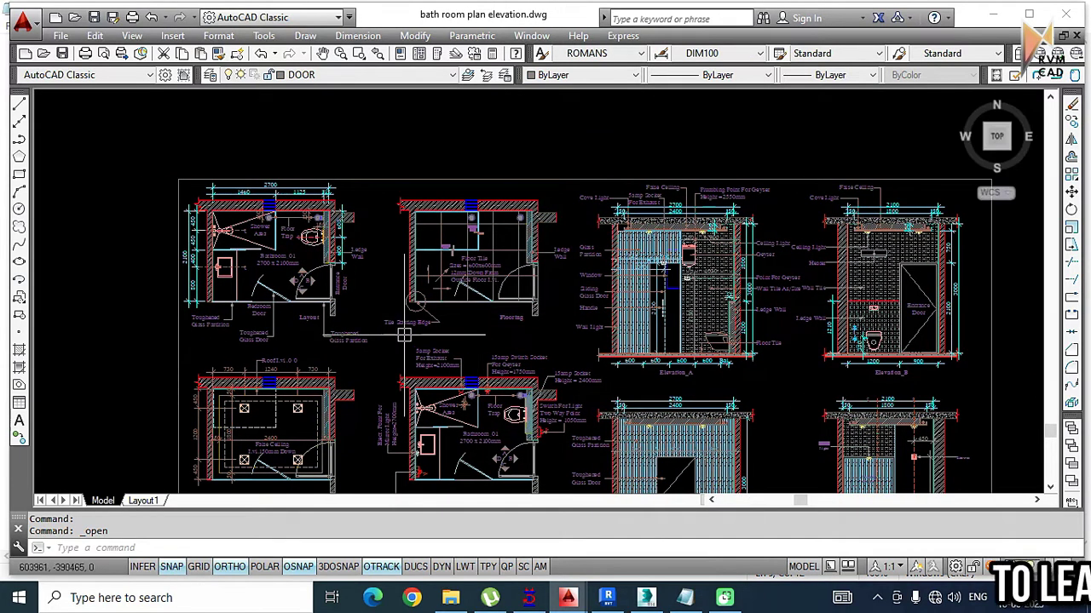
pyautogui.moveTo(404, 335); pyautogui.dragTo(468, 344, button='middle')
pyautogui.scroll(4, 292, 259)
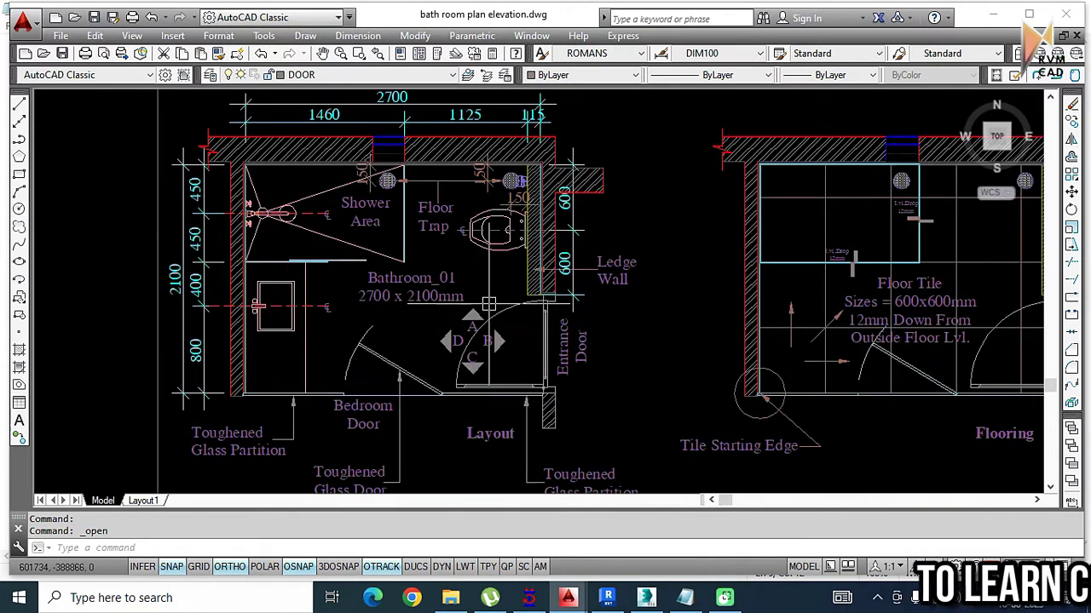
pyautogui.moveTo(448, 333); pyautogui.dragTo(389, 269, button='middle')
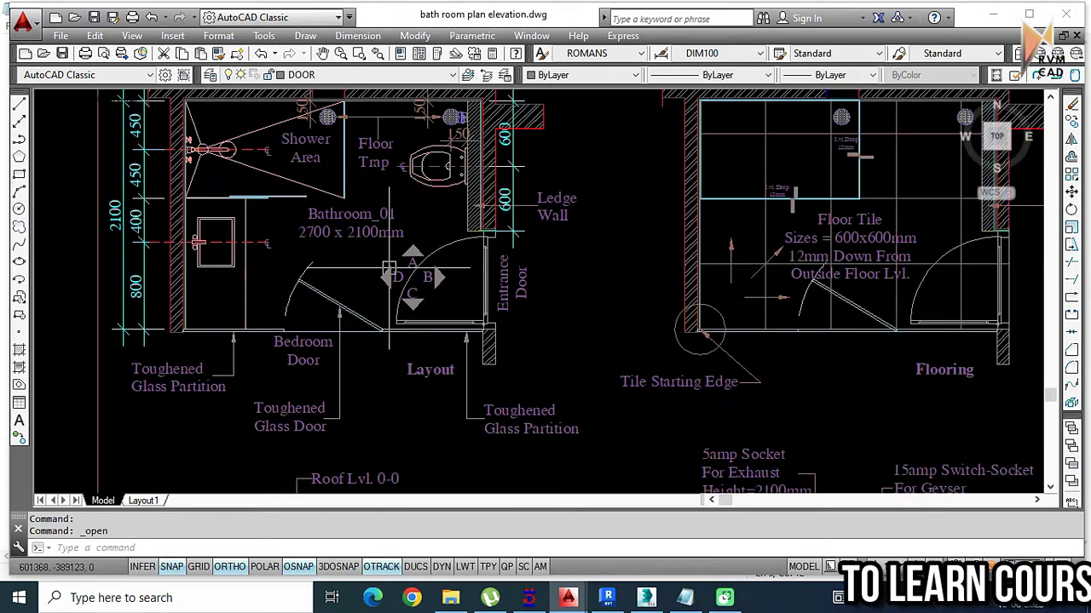
pyautogui.scroll(-5, 388, 270)
pyautogui.scroll(2, 441, 319)
pyautogui.scroll(5, 681, 383)
pyautogui.moveTo(735, 388)
pyautogui.mouseDown(button='middle')
pyautogui.moveTo(556, 439)
pyautogui.moveTo(568, 466)
pyautogui.moveTo(438, 468)
pyautogui.mouseUp(button='middle')
pyautogui.scroll(-3, 438, 468)
pyautogui.scroll(1, 560, 309)
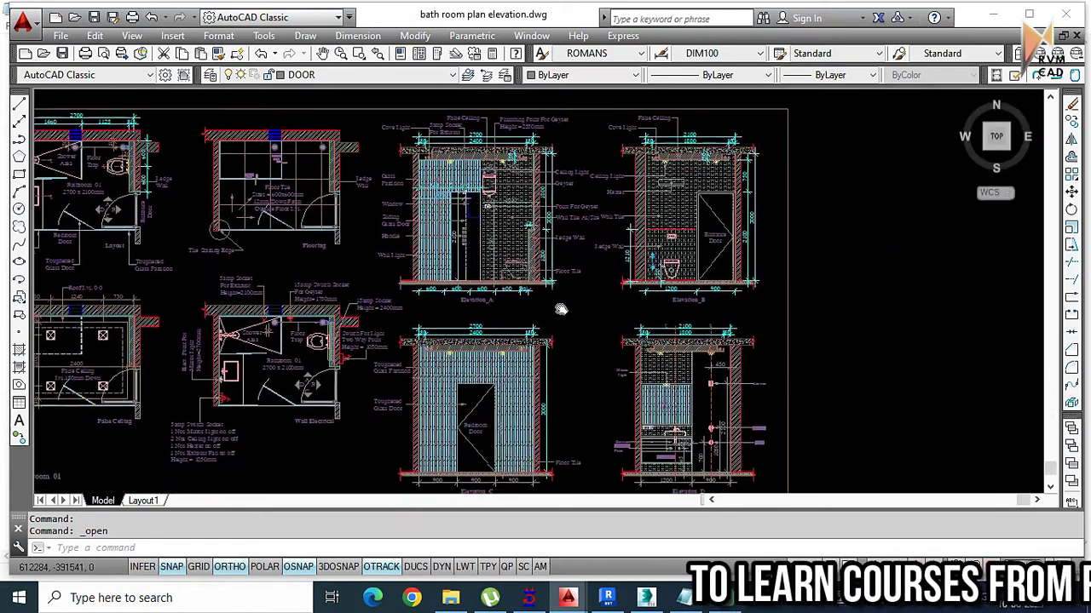
pyautogui.moveTo(561, 310); pyautogui.dragTo(767, 315, button='middle')
pyautogui.scroll(3, 490, 324)
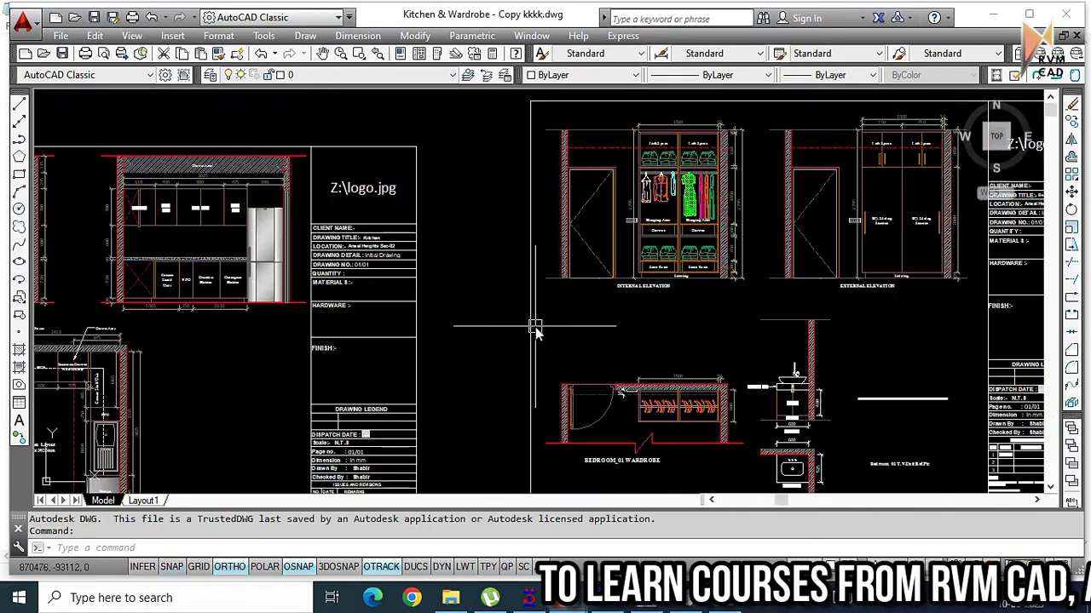
# Step: Zoom and pan the Kitchen & Wardrobe - Copy kkkk drawing to show both wardrobe sheets
pyautogui.scroll(2, 545, 324)
pyautogui.scroll(2, 489, 305)
pyautogui.scroll(1, 489, 305)
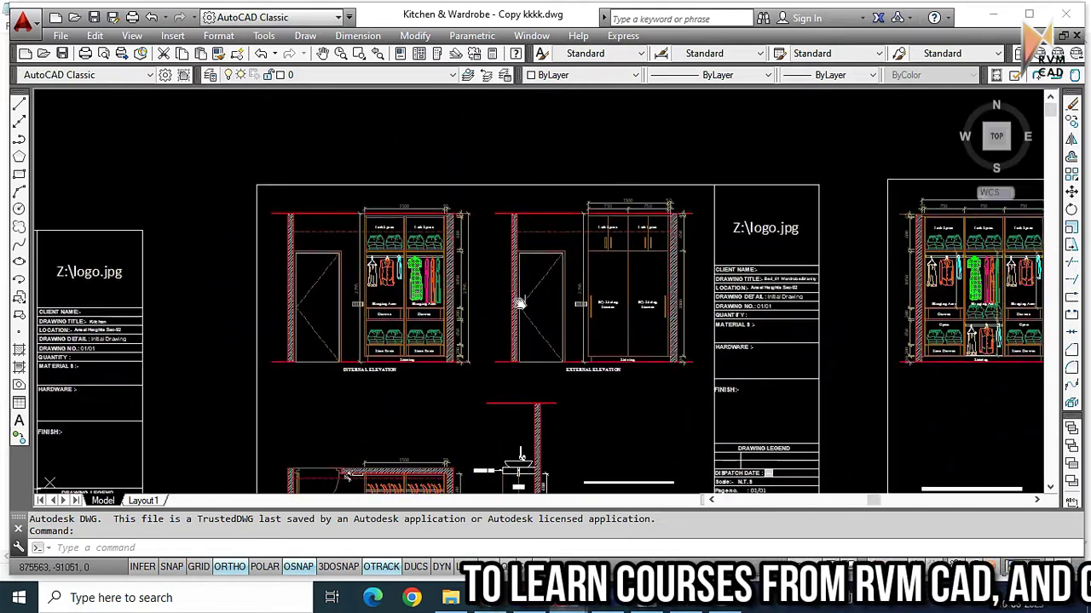
pyautogui.scroll(2, 498, 290)
pyautogui.scroll(2, 528, 268)
pyautogui.scroll(-3, 529, 299)
pyautogui.moveTo(526, 333); pyautogui.dragTo(679, 329, button='middle')
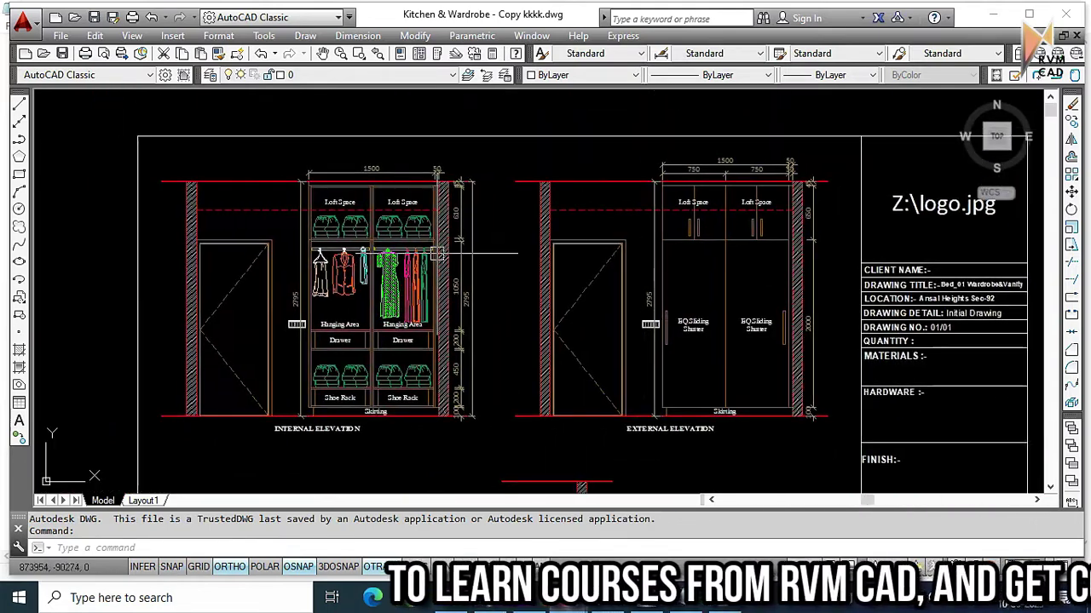
pyautogui.scroll(-3, 423, 229)
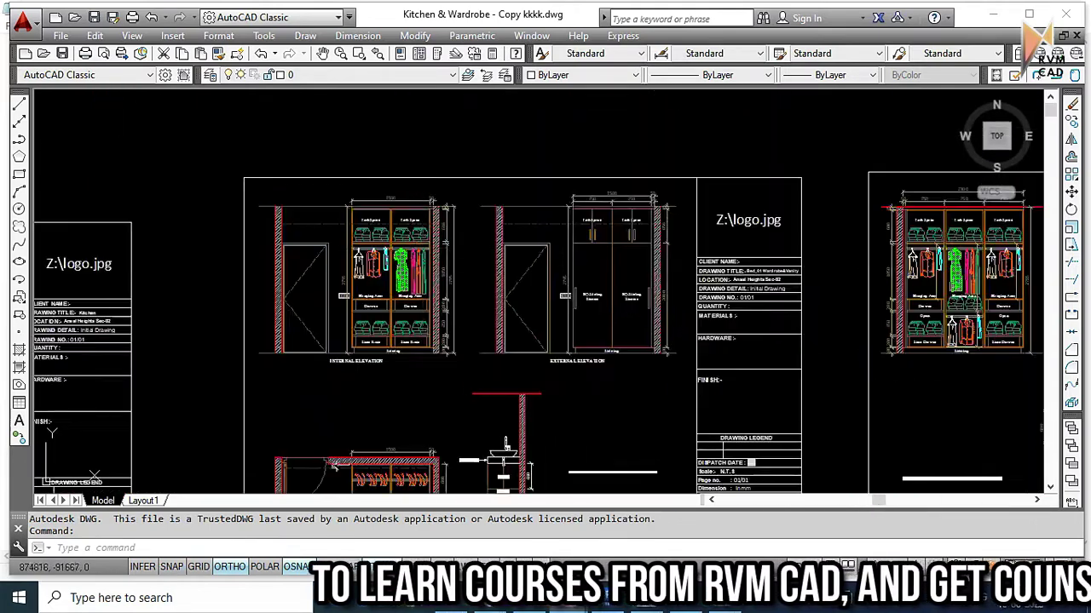
pyautogui.scroll(-2, 426, 323)
pyautogui.scroll(5, 431, 410)
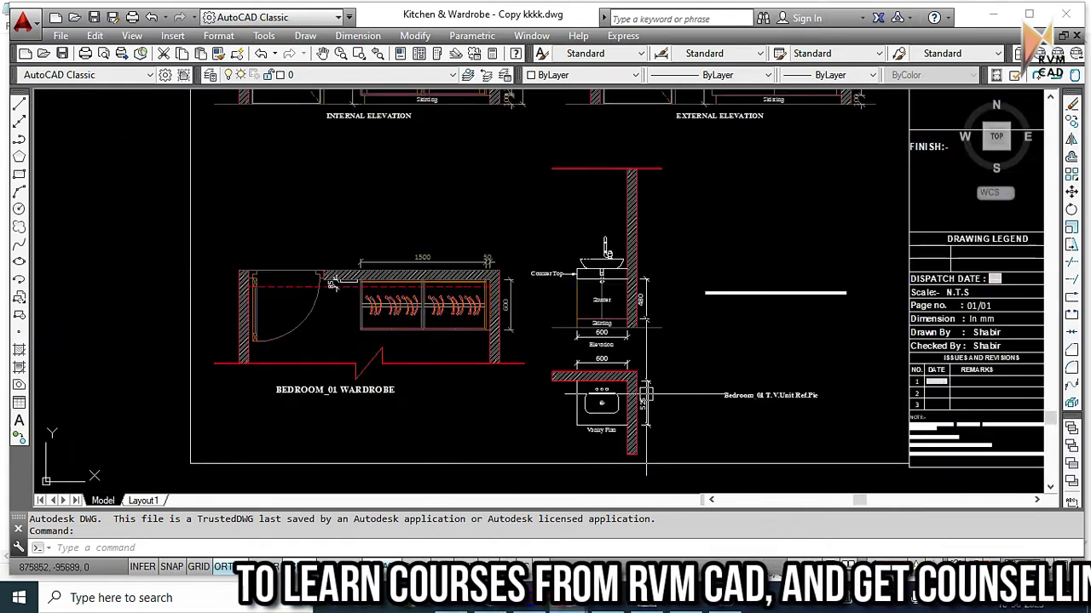
pyautogui.scroll(-3, 645, 392)
pyautogui.moveTo(937, 383); pyautogui.dragTo(646, 375, button='middle')
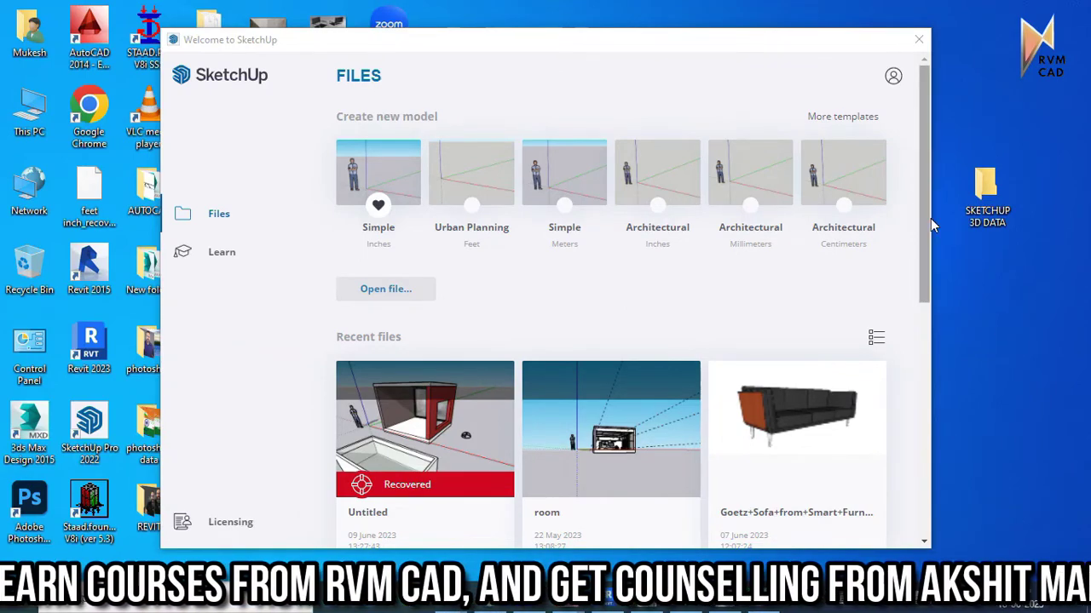
# Step: Start an empty untitled model from the Simple Inches template
pyautogui.click(389, 185)
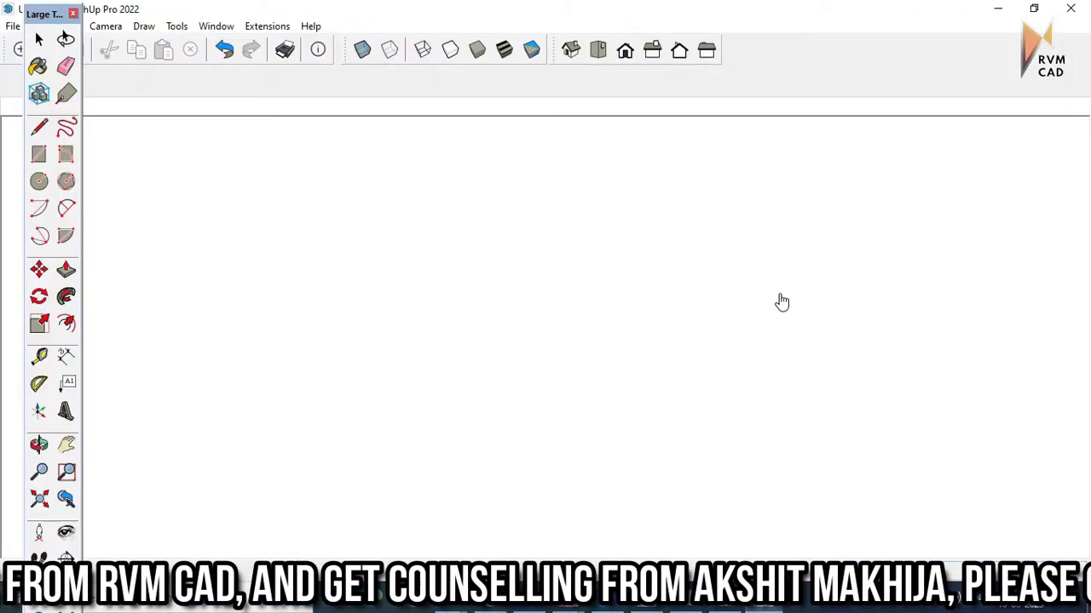
# Step: Draw a rectangle on the ground and push/pull it up into a thin slab
pyautogui.press('r')
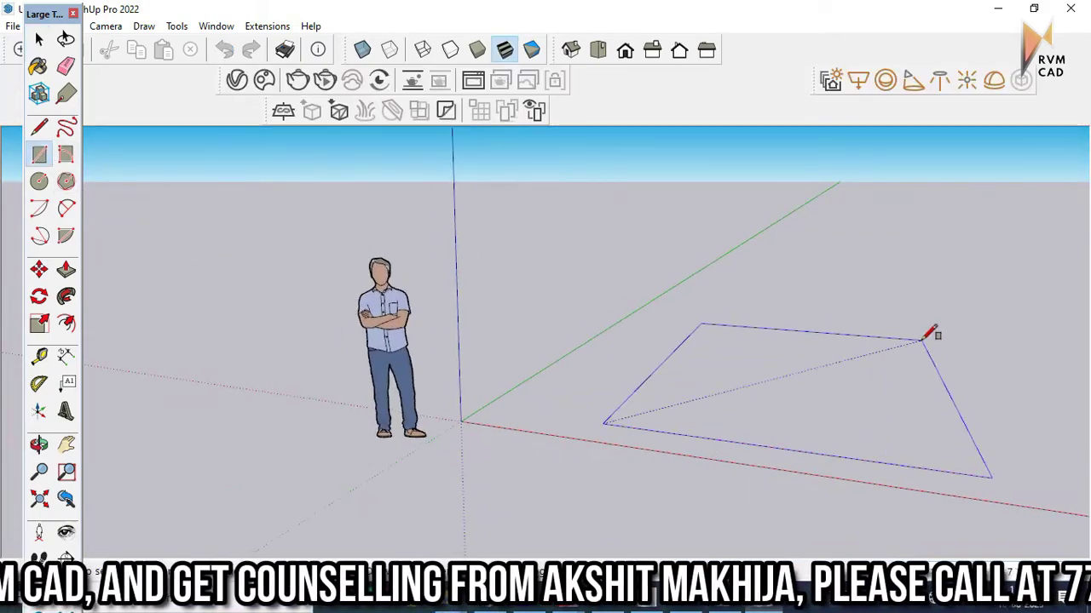
pyautogui.moveTo(929, 336); pyautogui.dragTo(863, 334, button='middle')
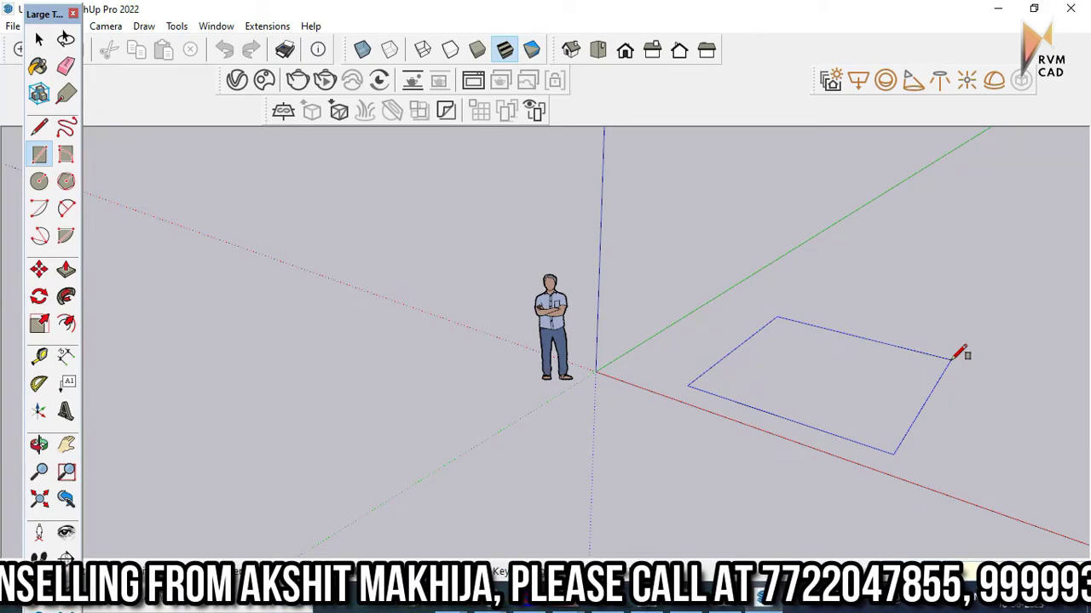
pyautogui.press('Return')
pyautogui.click(67, 271)
pyautogui.scroll(-1, 487, 291)
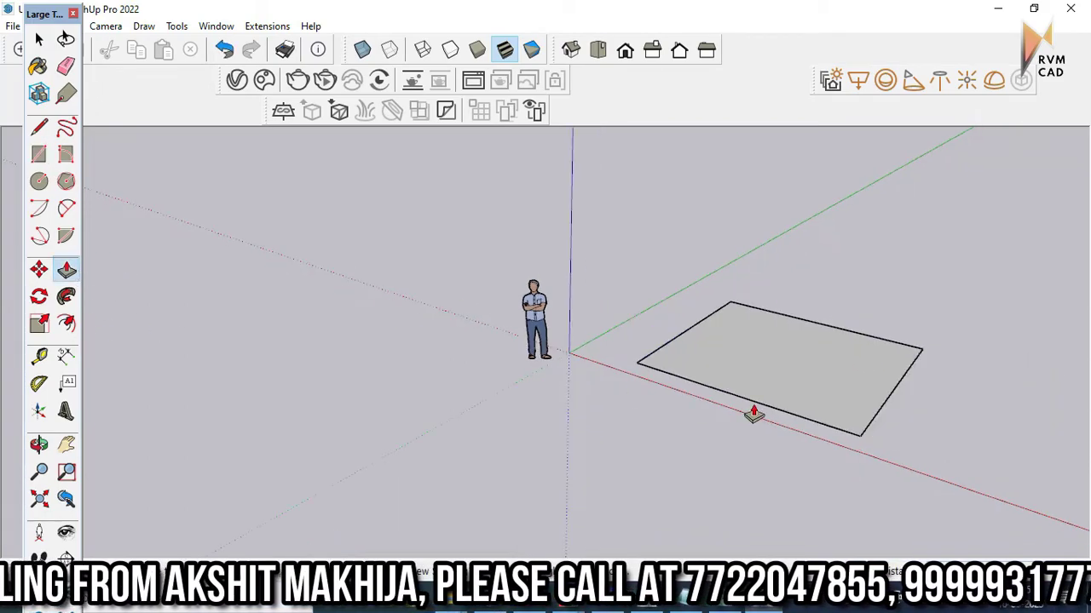
pyautogui.click(779, 383)
pyautogui.press('Return')
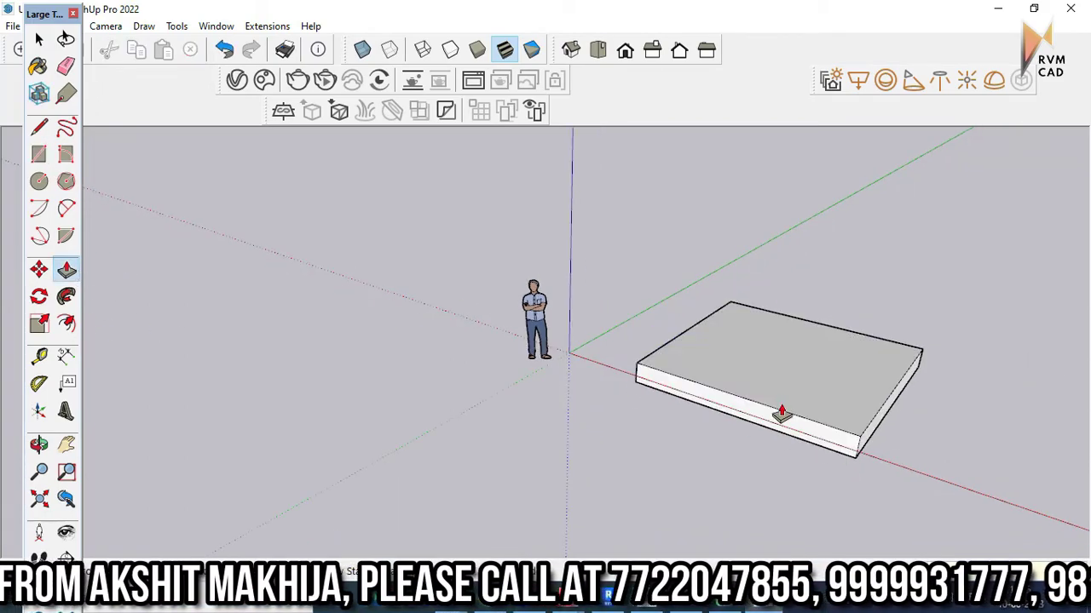
# Step: Select the whole slab and make it a group
pyautogui.press('space')
pyautogui.tripleClick(764, 362)
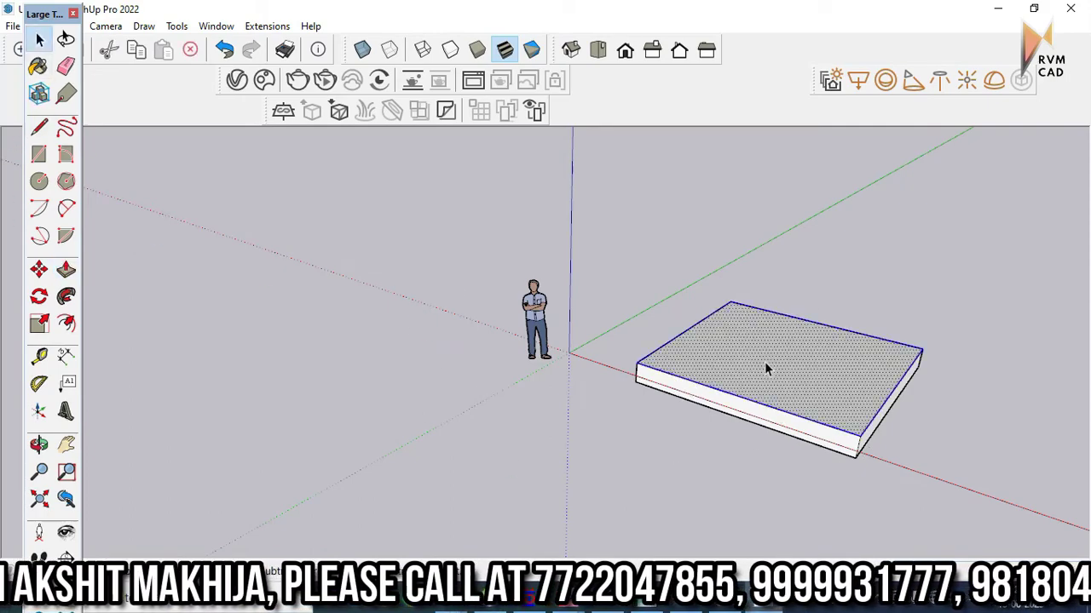
pyautogui.rightClick(764, 361)
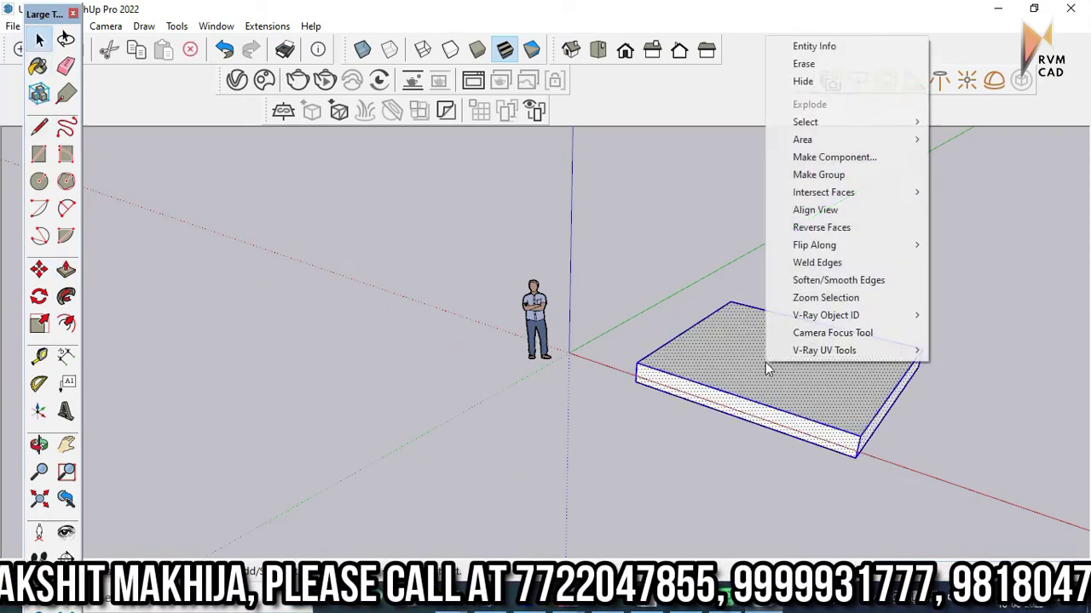
pyautogui.click(875, 176)
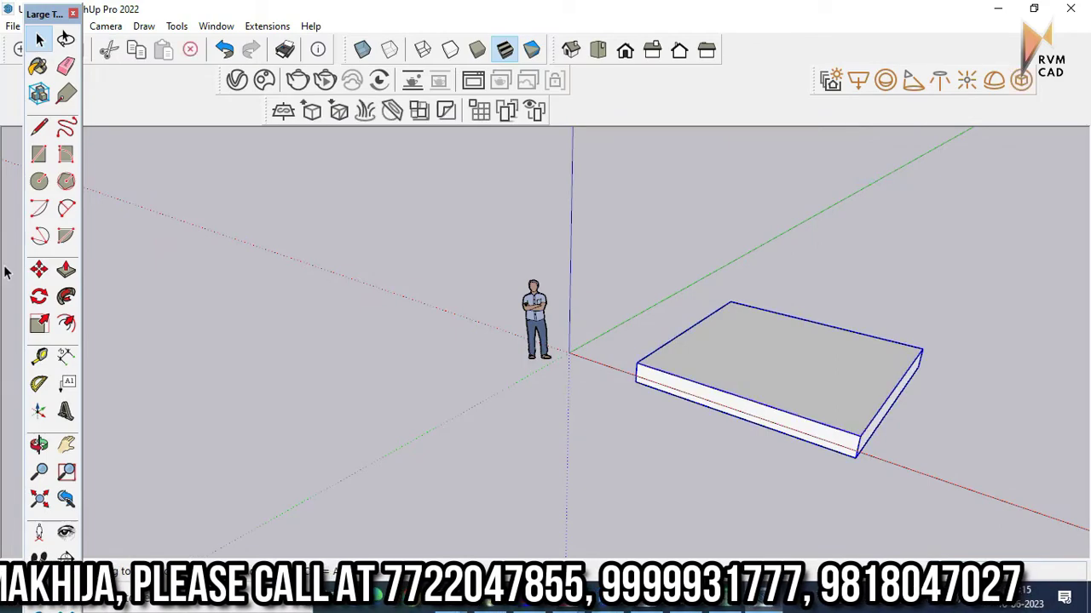
# Step: Draw a 9" by 15' rectangle at the slab's back corner and pull it up 10' into a wall
pyautogui.click(39, 154)
pyautogui.scroll(3, 762, 320)
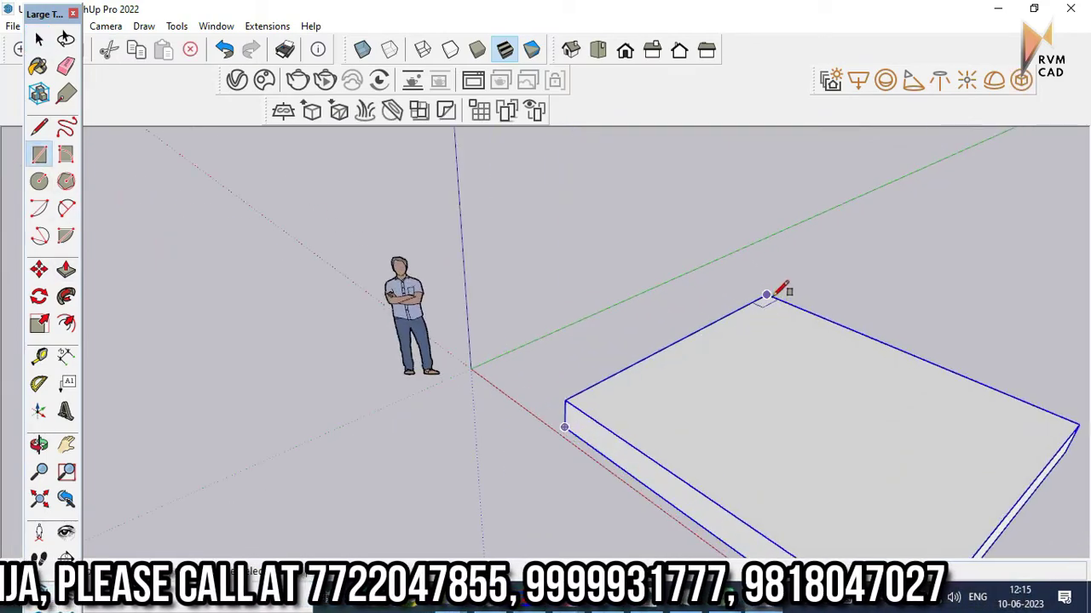
pyautogui.click(767, 295)
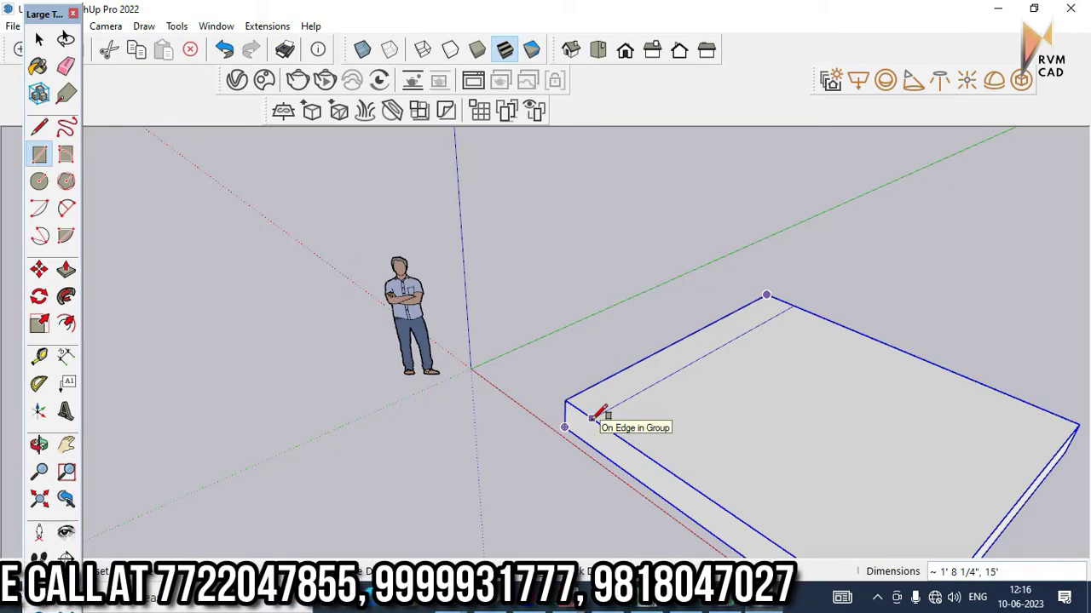
pyautogui.write('9",1')
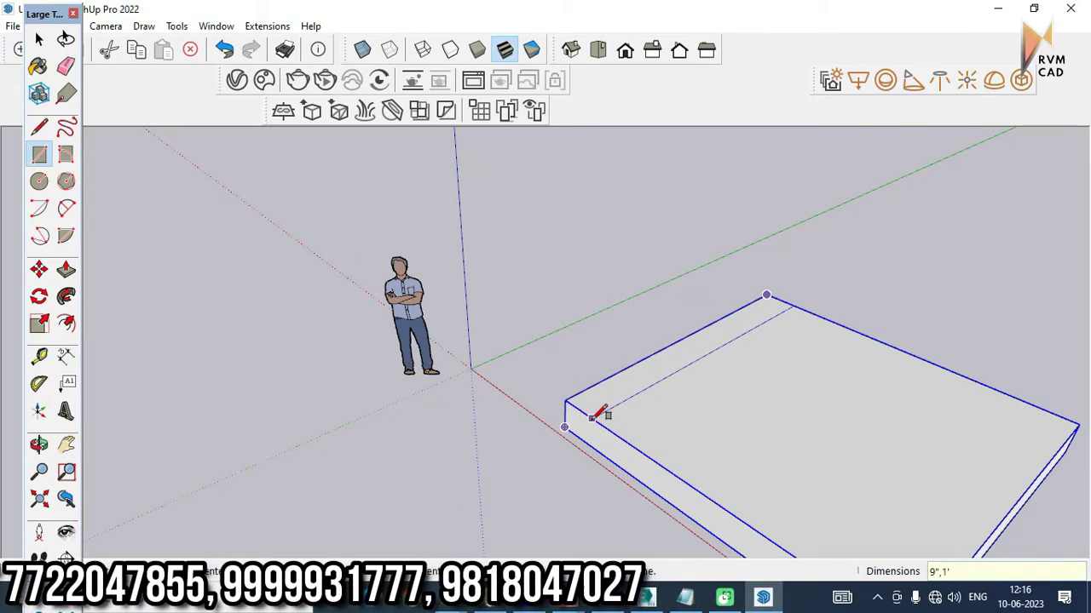
pyautogui.write("5'")
pyautogui.press('Return')
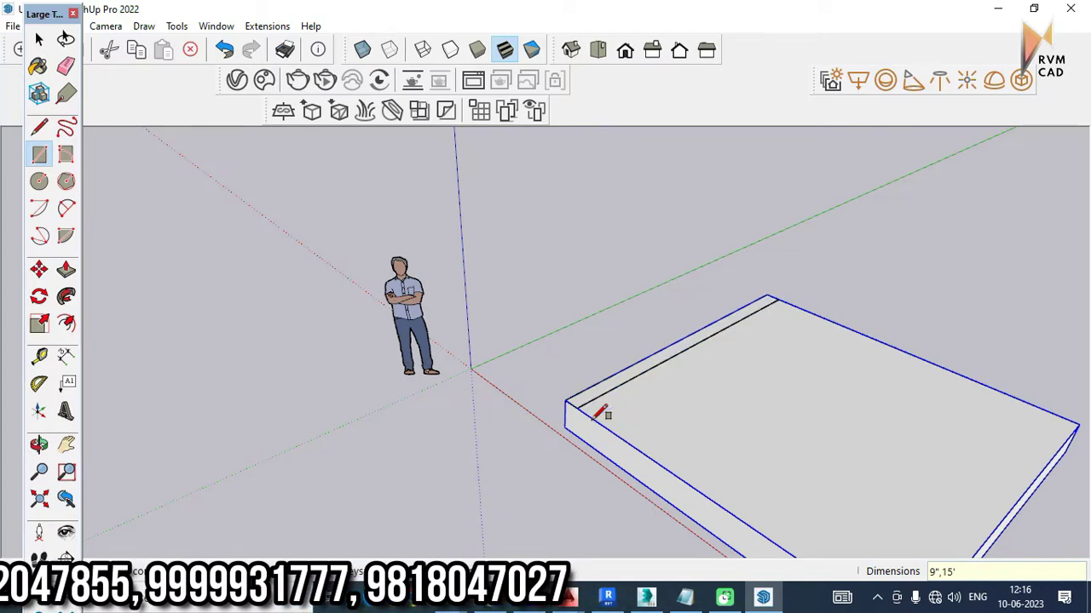
pyautogui.press('p')
pyautogui.click(615, 392)
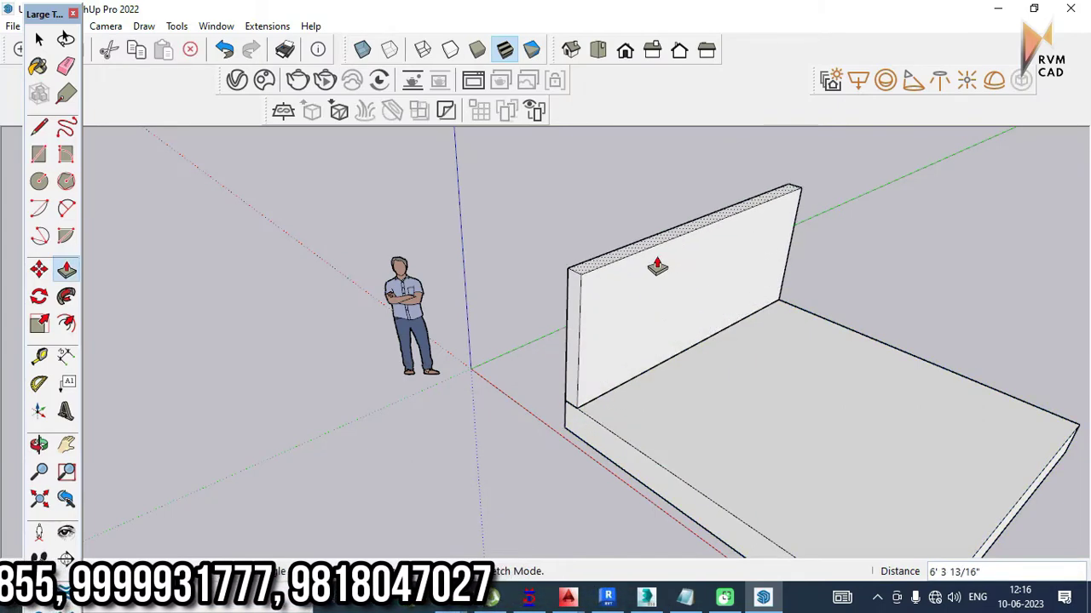
pyautogui.write("10'")
pyautogui.press('Return')
# Step: Select the whole upright wall and make it a group
pyautogui.press('space')
pyautogui.tripleClick(648, 266)
pyautogui.rightClick(648, 263)
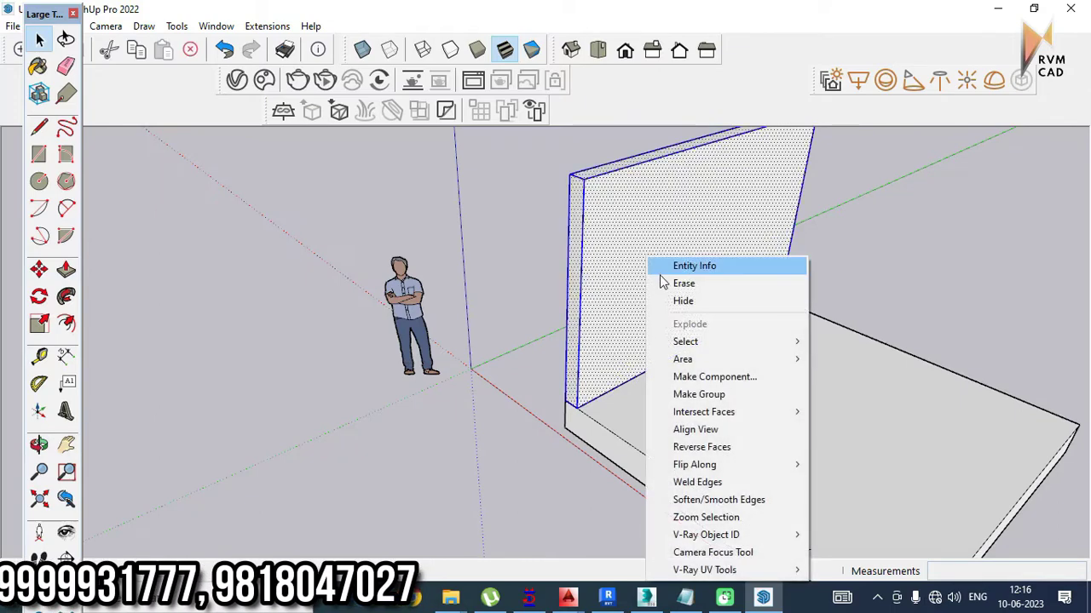
pyautogui.click(714, 390)
pyautogui.scroll(-2, 737, 258)
pyautogui.moveTo(737, 258)
pyautogui.mouseDown(button='middle')
pyautogui.moveTo(900, 293)
pyautogui.moveTo(574, 228)
pyautogui.mouseUp(button='middle')
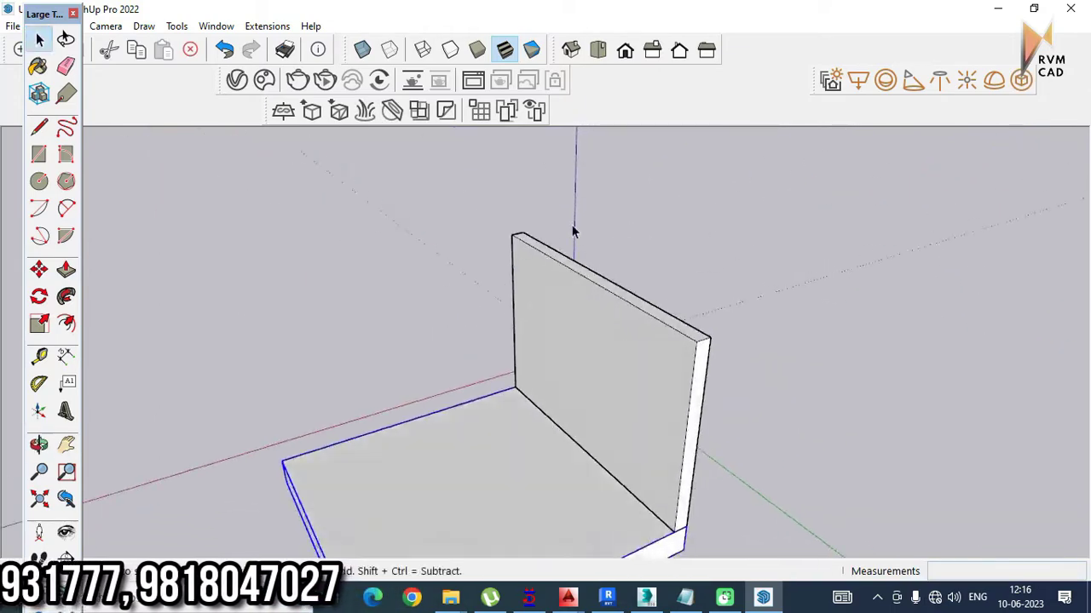
# Step: Copy the wall across to the slab's opposite left edge
pyautogui.click(662, 337)
pyautogui.click(39, 269)
pyautogui.scroll(1, 647, 508)
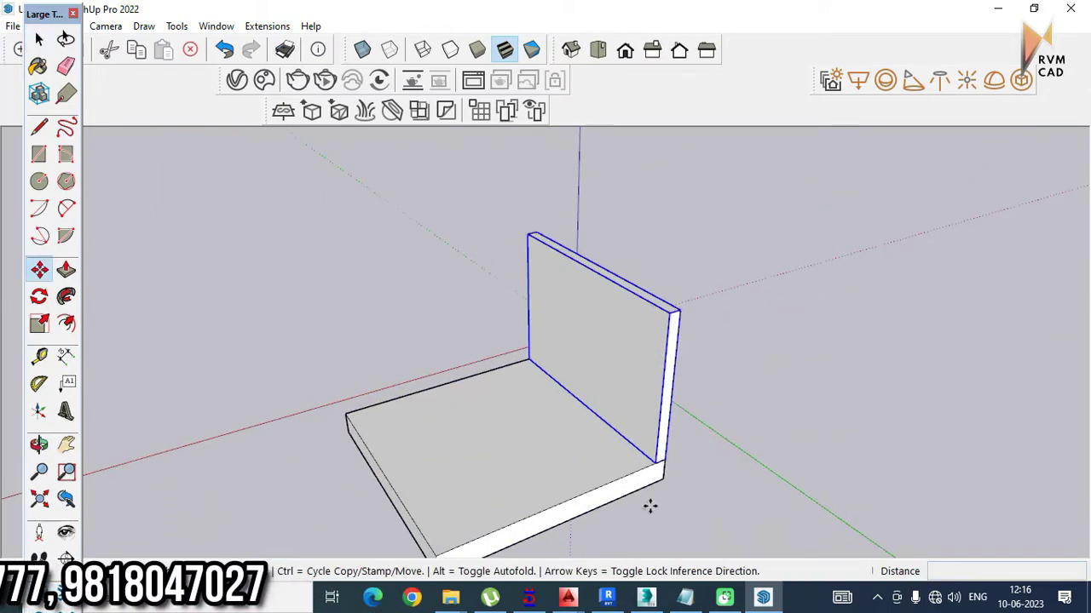
pyautogui.scroll(2, 657, 453)
pyautogui.click(657, 451)
pyautogui.press('ctrl')
pyautogui.scroll(-3, 597, 426)
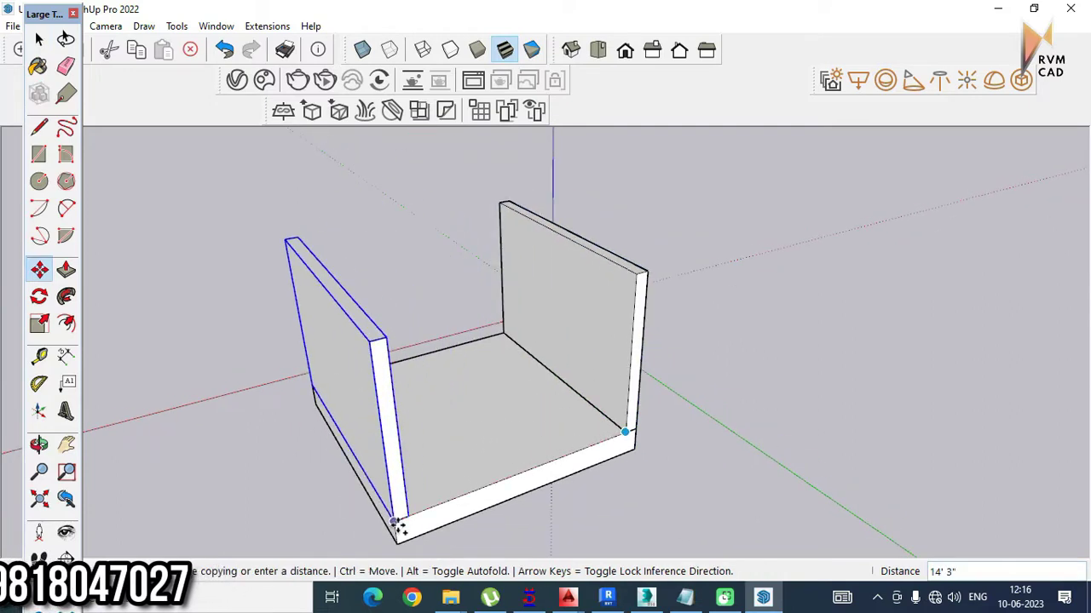
pyautogui.click(402, 517)
# Step: Draw a 9" by 9" corner square, pull it up 10', and stretch it 12' 9" into a wall panel
pyautogui.click(39, 159)
pyautogui.scroll(1, 606, 423)
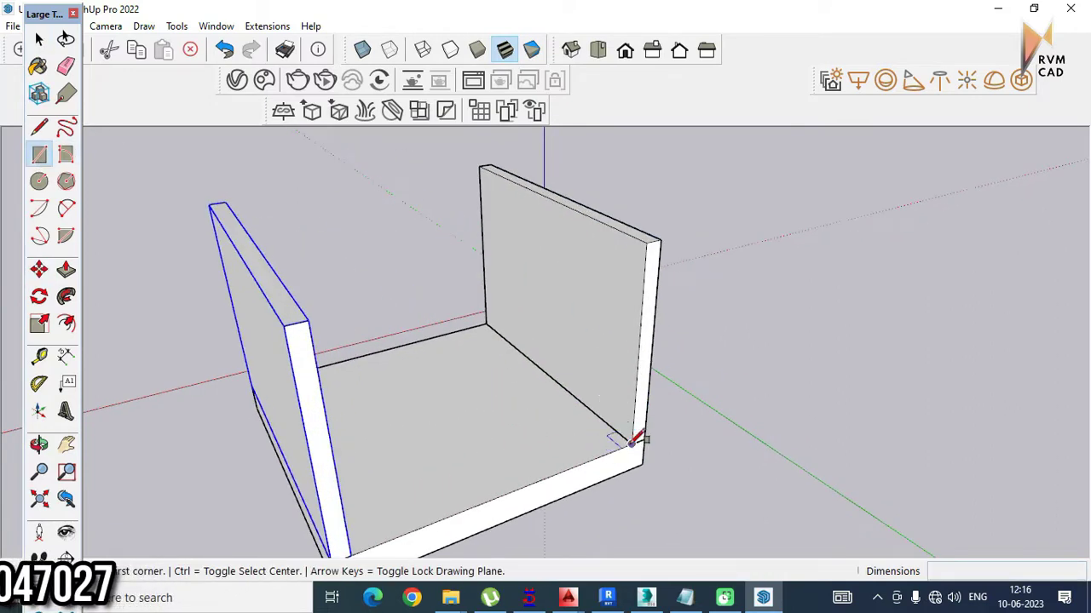
pyautogui.click(631, 442)
pyautogui.scroll(-1, 631, 441)
pyautogui.scroll(-1, 477, 464)
pyautogui.write('9')
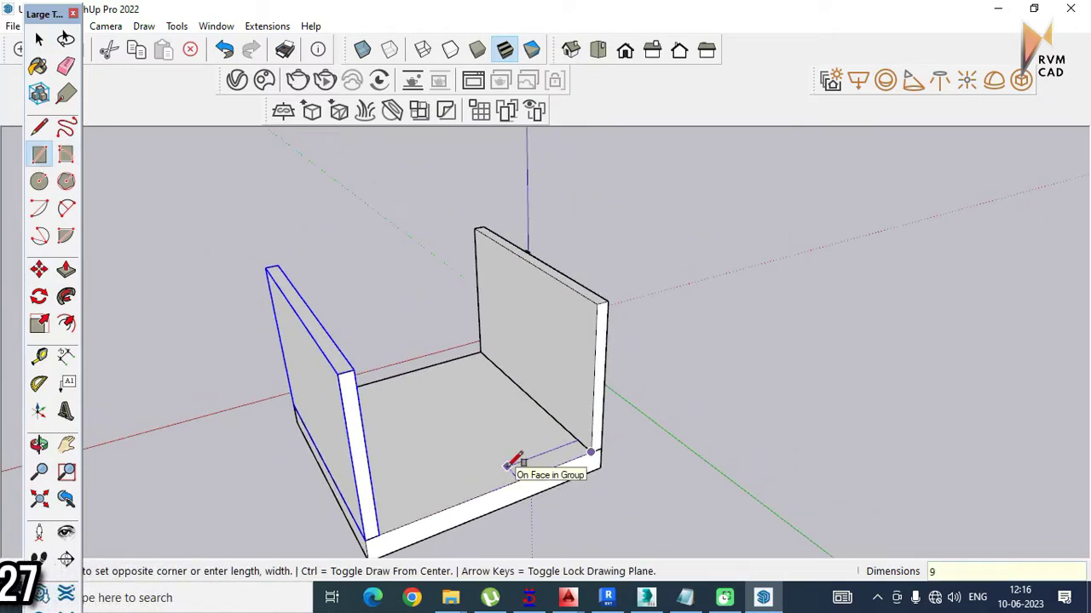
pyautogui.write('",9"')
pyautogui.press('Return')
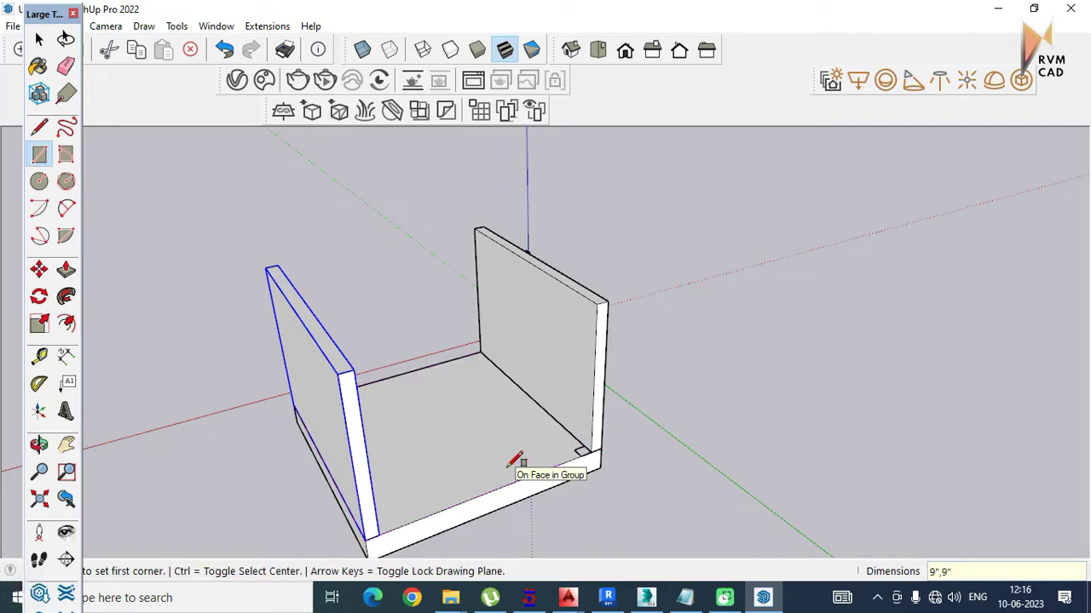
pyautogui.press('p')
pyautogui.click(584, 455)
pyautogui.click(594, 362)
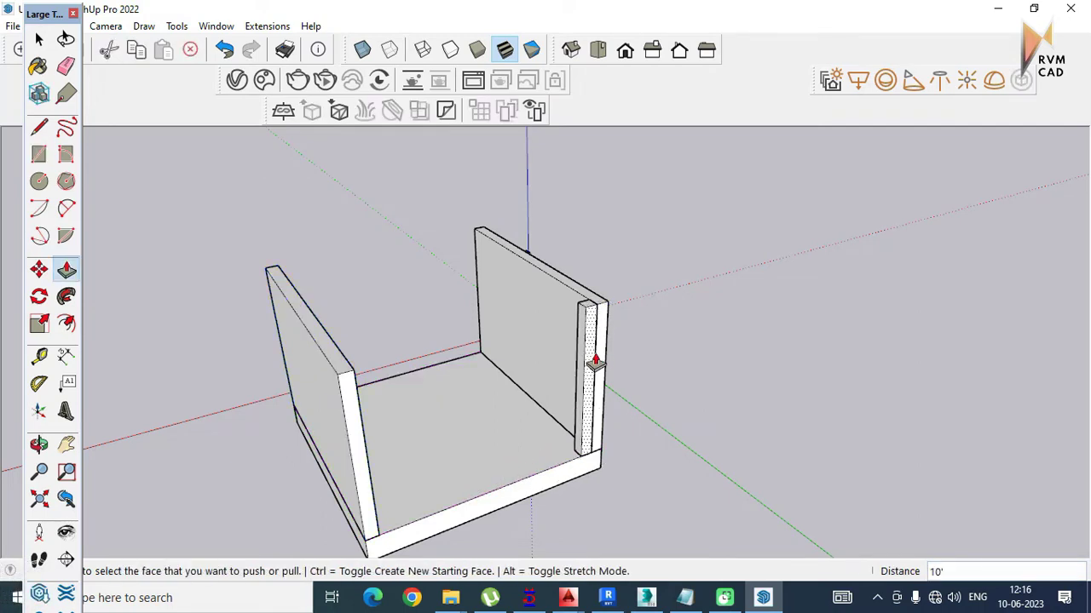
pyautogui.click(583, 350)
pyautogui.click(353, 378)
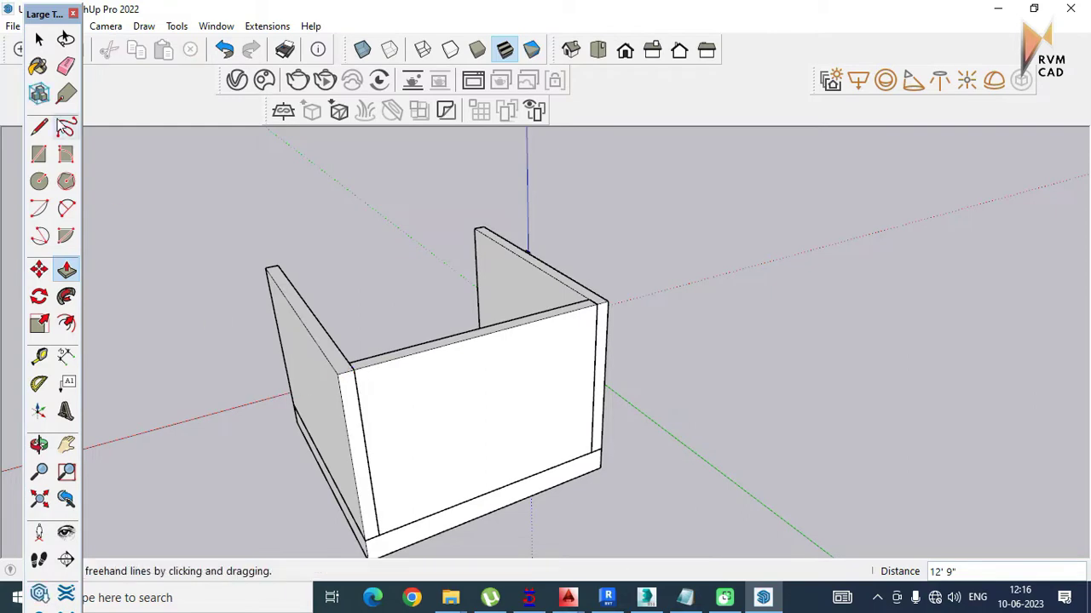
# Step: Make the new wall panel a group
pyautogui.click(38, 41)
pyautogui.moveTo(475, 401); pyautogui.dragTo(684, 355, button='middle')
pyautogui.click(668, 345)
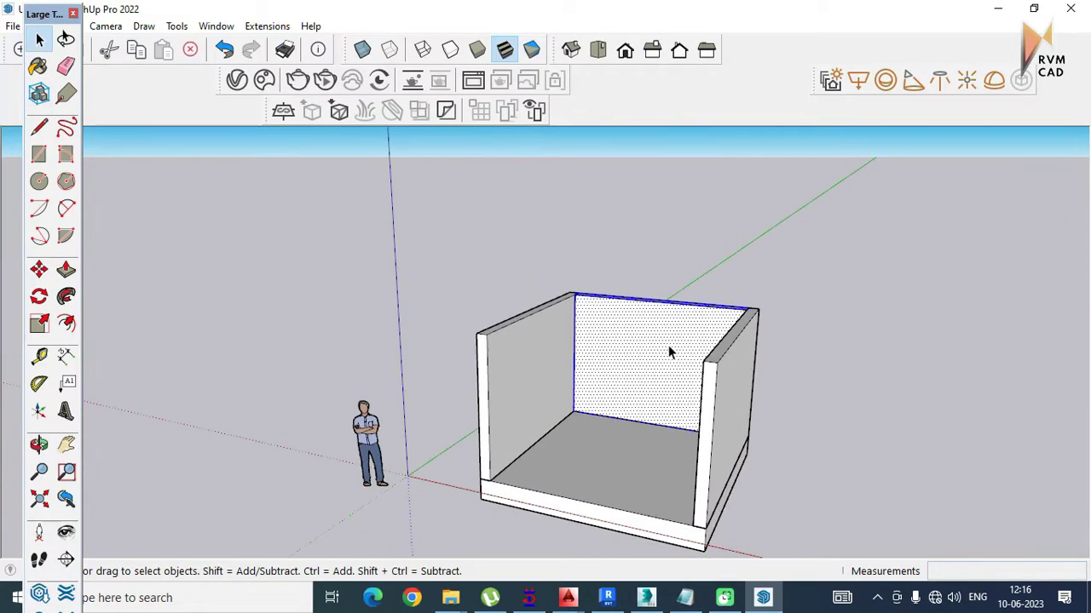
pyautogui.rightClick(668, 345)
pyautogui.click(759, 161)
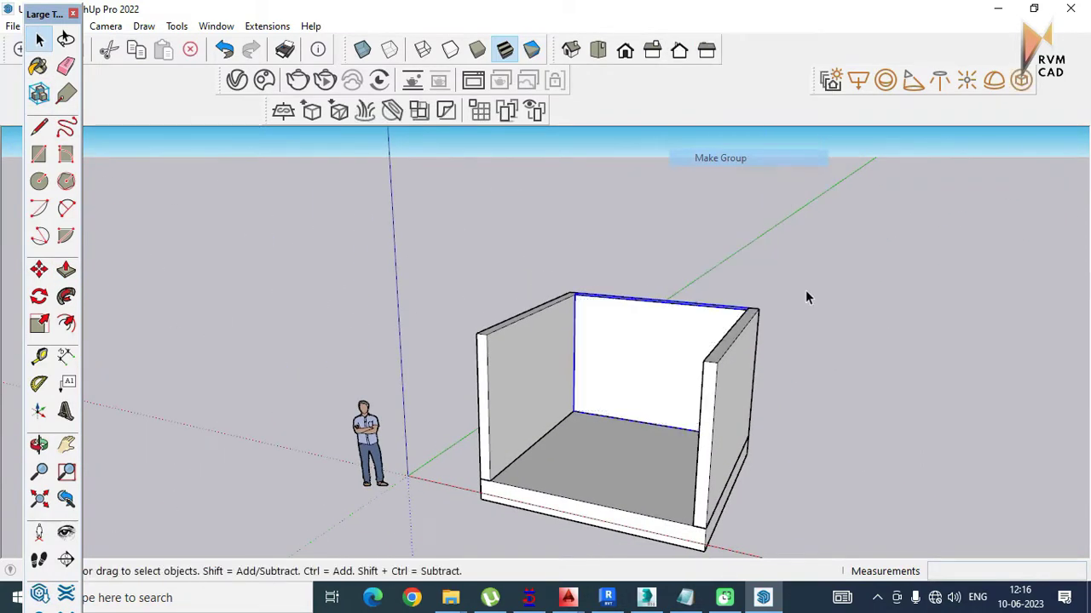
pyautogui.scroll(-2, 419, 266)
pyautogui.moveTo(419, 267)
pyautogui.mouseDown(button='middle')
pyautogui.moveTo(555, 341)
pyautogui.moveTo(499, 219)
pyautogui.mouseUp(button='middle')
# Step: Draw a 15' by 14' 3" rectangle across the wall tops and pull it up 8"
pyautogui.press('r')
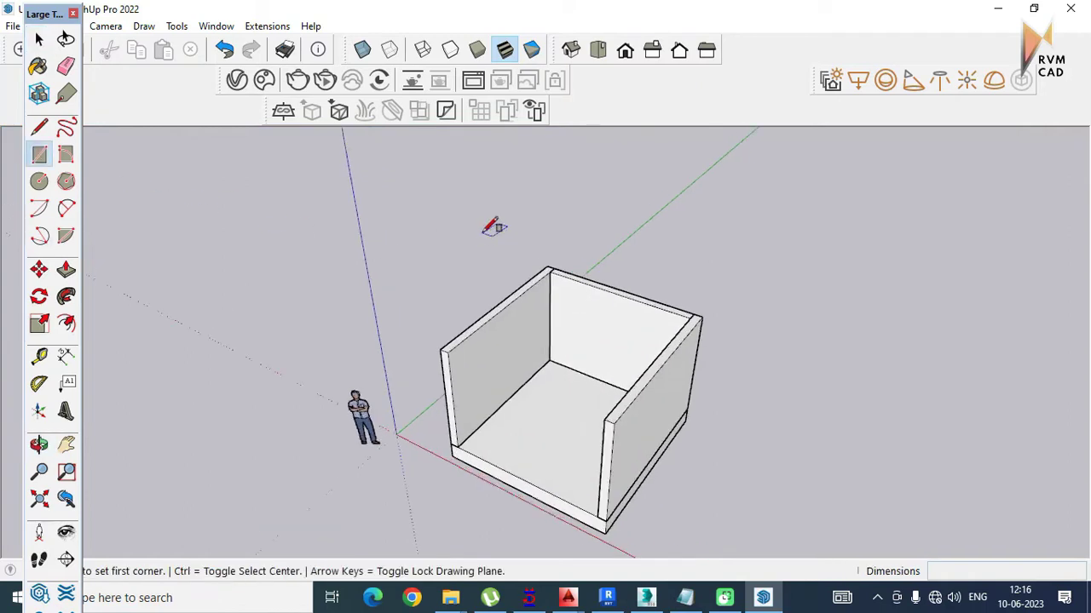
pyautogui.scroll(2, 558, 273)
pyautogui.click(558, 270)
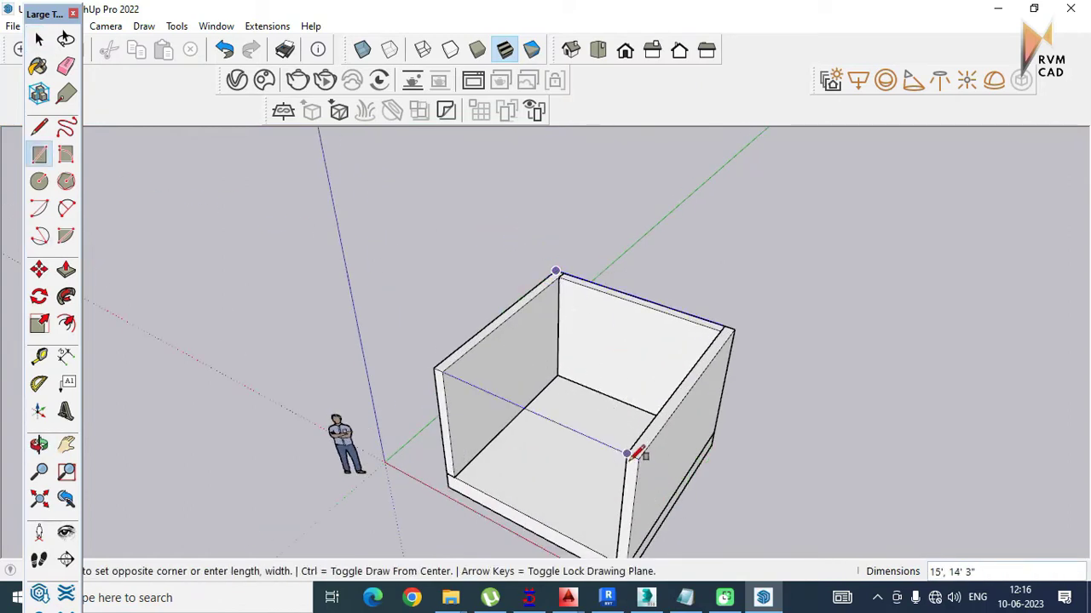
pyautogui.click(637, 458)
pyautogui.click(67, 270)
pyautogui.click(511, 343)
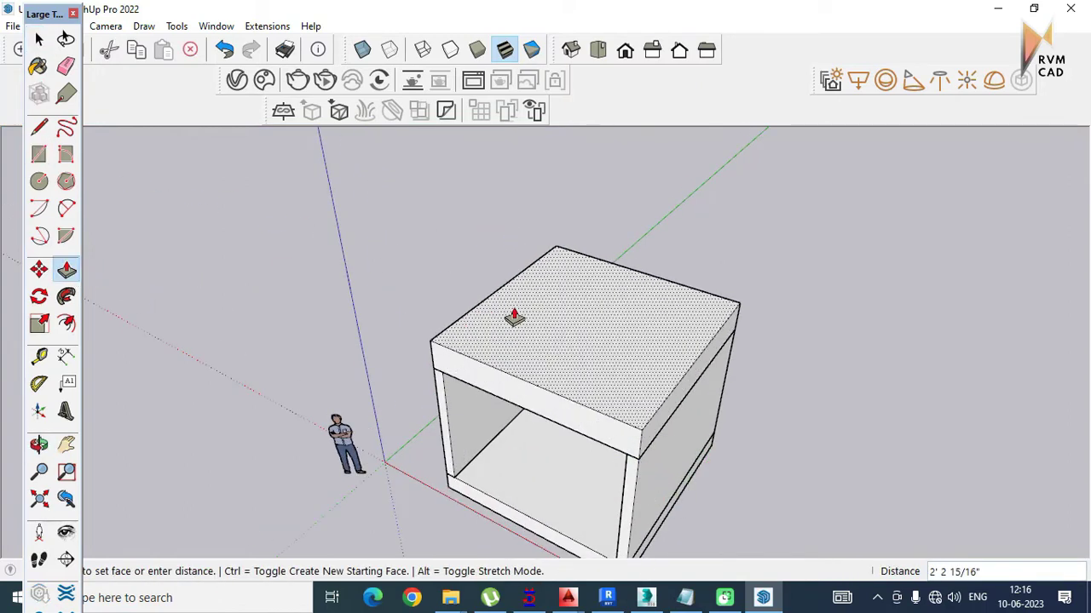
pyautogui.press('Return')
# Step: Make the roof slab its own group
pyautogui.press('space')
pyautogui.click(540, 332)
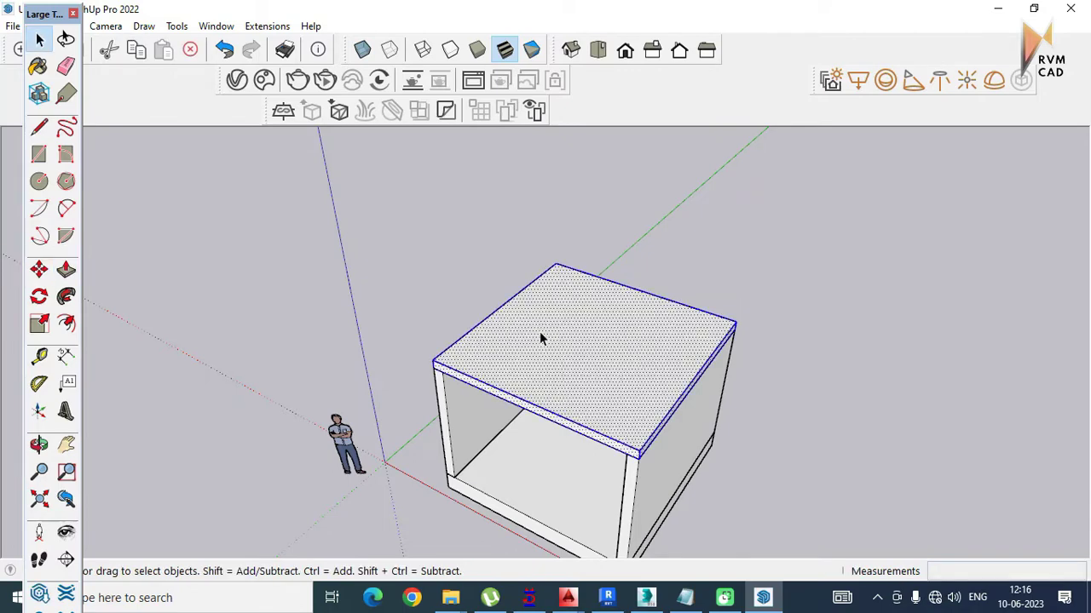
pyautogui.rightClick(539, 332)
pyautogui.click(633, 144)
# Step: Open the front wall panel group for editing
pyautogui.moveTo(720, 282); pyautogui.dragTo(478, 264, button='middle')
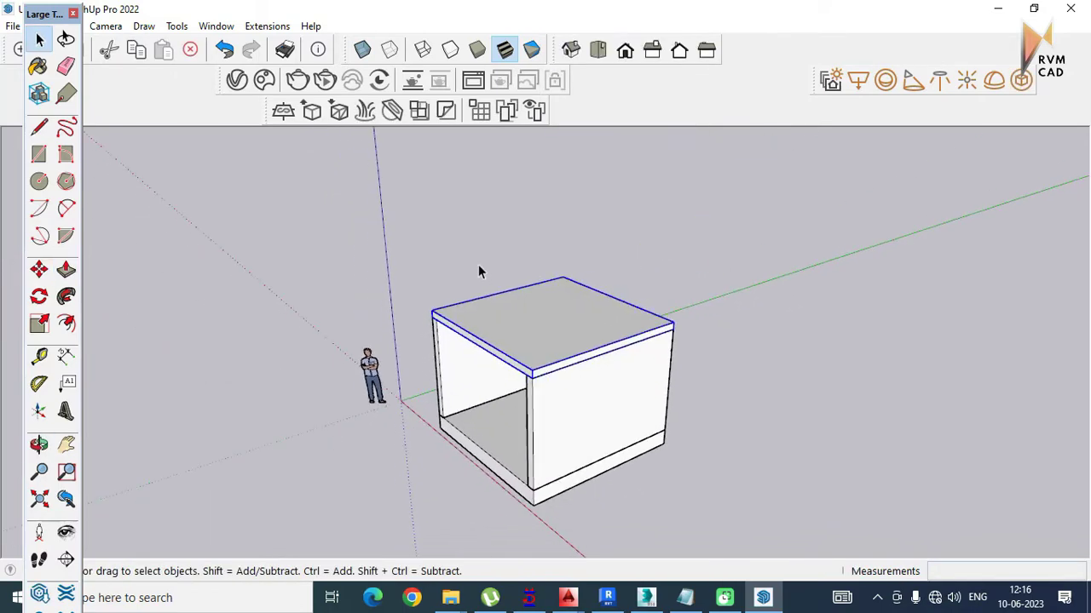
pyautogui.scroll(2, 608, 450)
pyautogui.scroll(1, 608, 450)
pyautogui.click(560, 328)
pyautogui.doubleClick(575, 353)
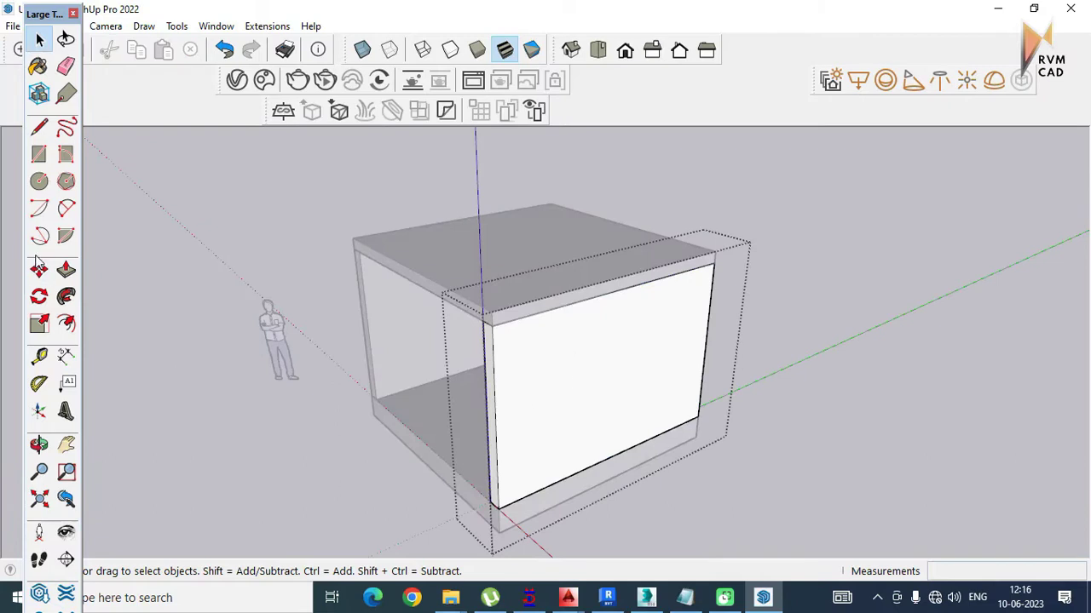
# Step: Place Tape Measure guides at 1' above the bottom and 6' above that
pyautogui.click(39, 356)
pyautogui.scroll(1, 508, 457)
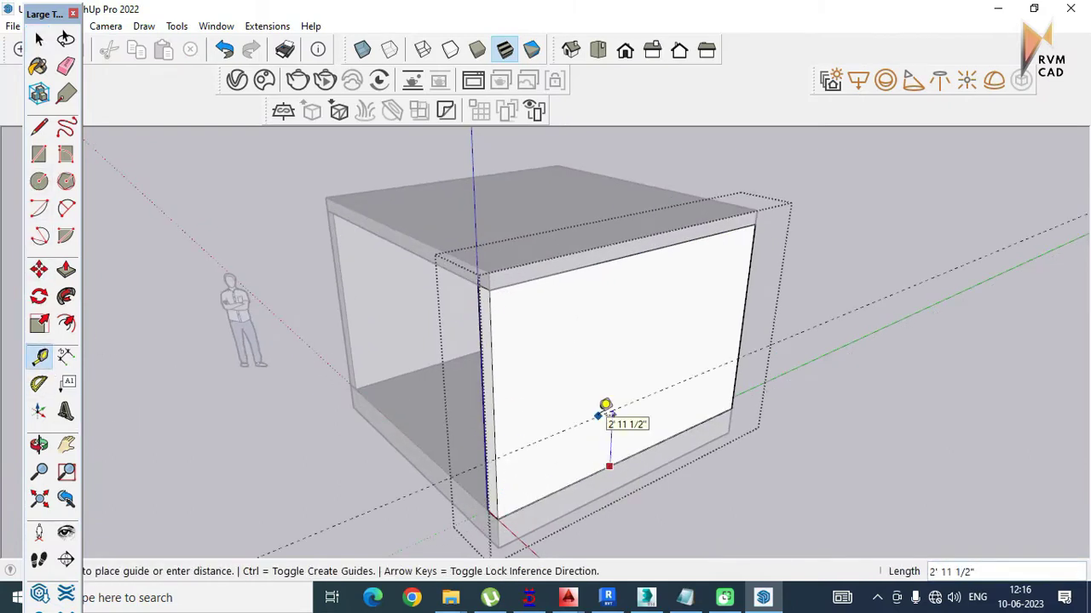
pyautogui.write('1')
pyautogui.press('Return')
pyautogui.click(607, 448)
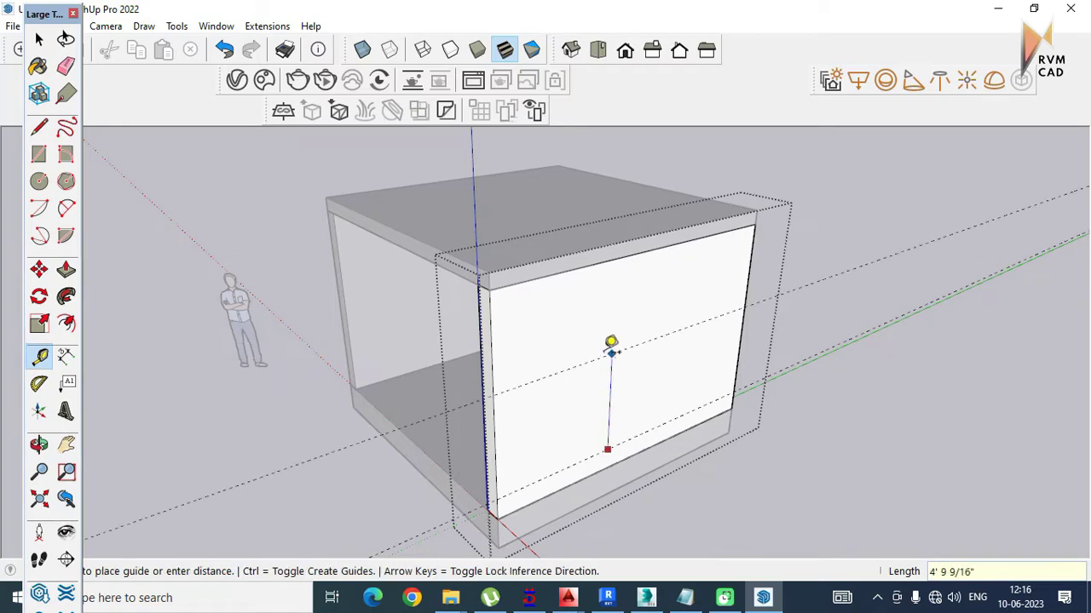
pyautogui.press('Return')
# Step: Draw a window rectangle between the guides and push it through the wall
pyautogui.click(39, 153)
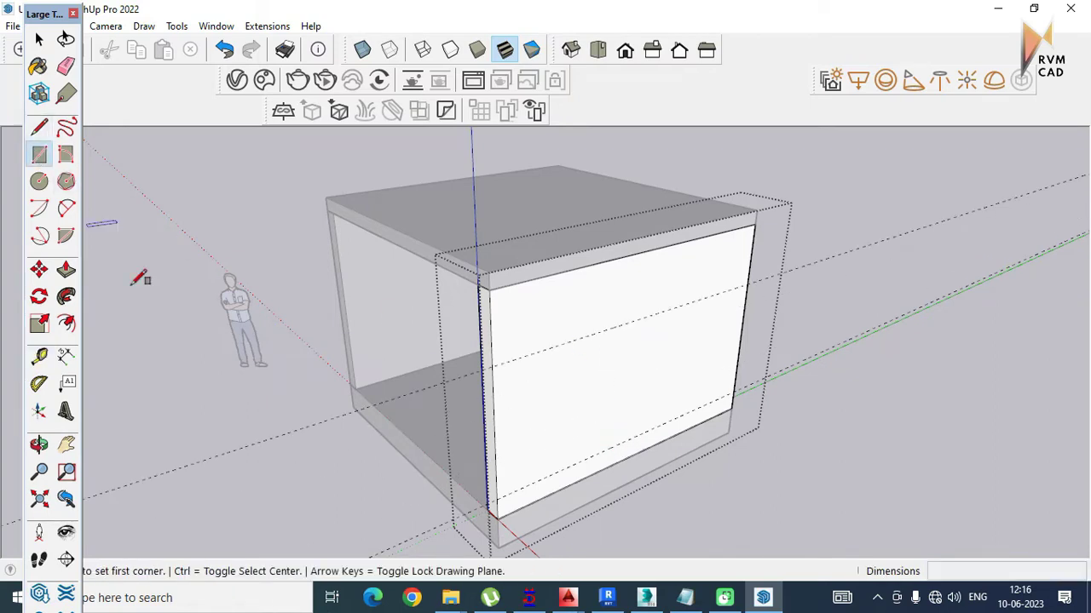
pyautogui.click(554, 350)
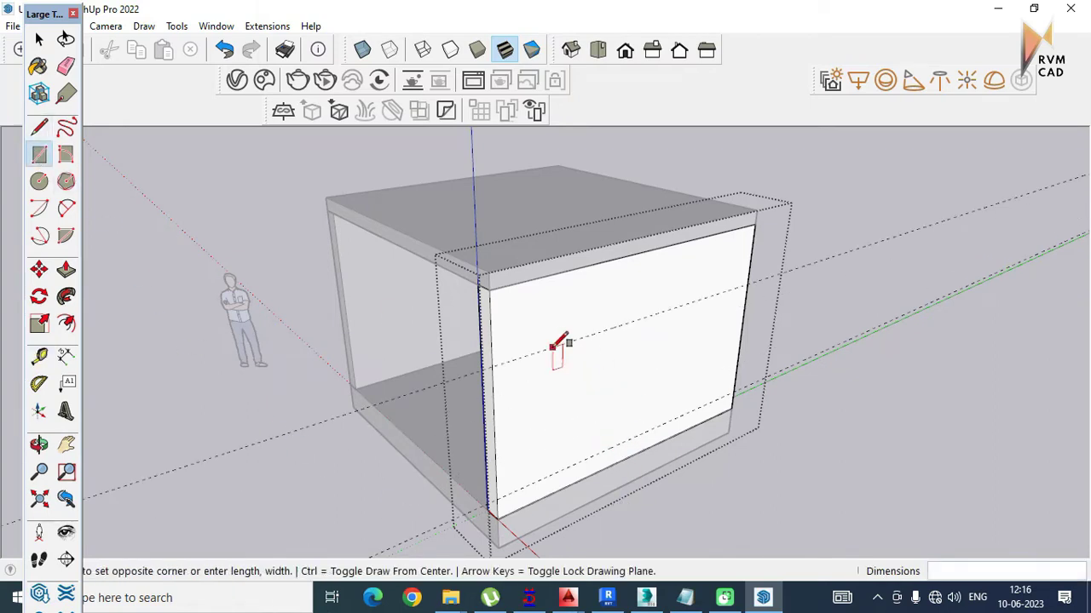
pyautogui.click(691, 412)
pyautogui.click(66, 270)
pyautogui.click(584, 426)
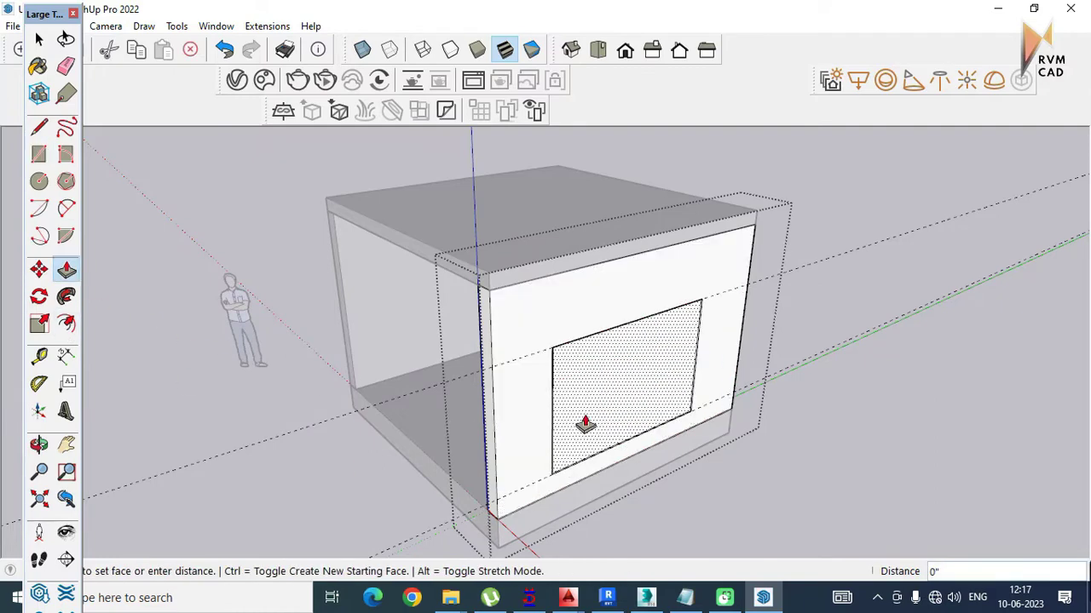
pyautogui.click(475, 390)
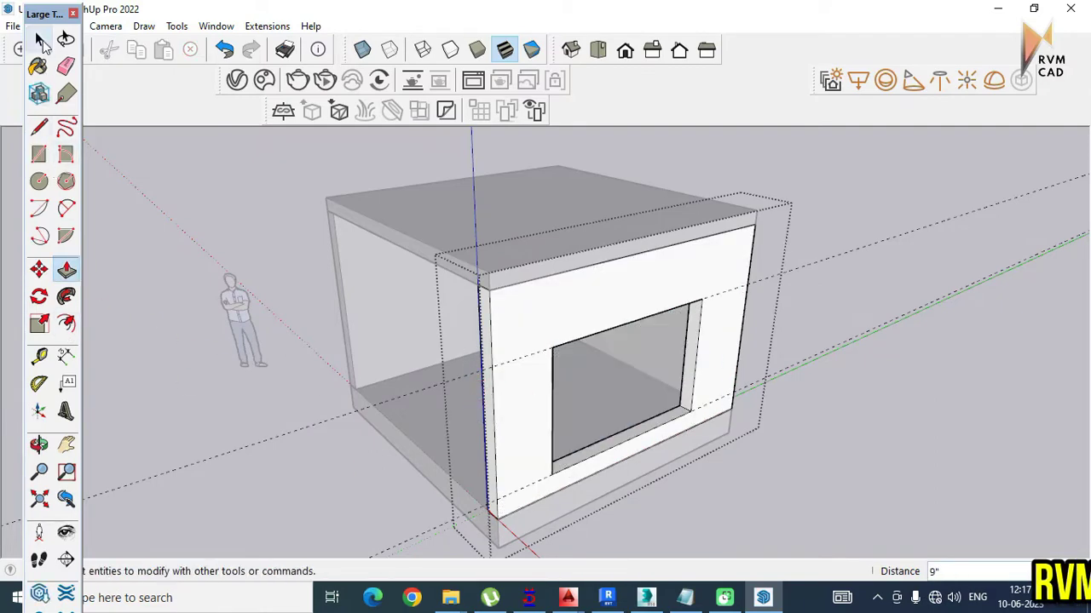
pyautogui.click(39, 39)
pyautogui.moveTo(200, 392); pyautogui.dragTo(665, 391, button='middle')
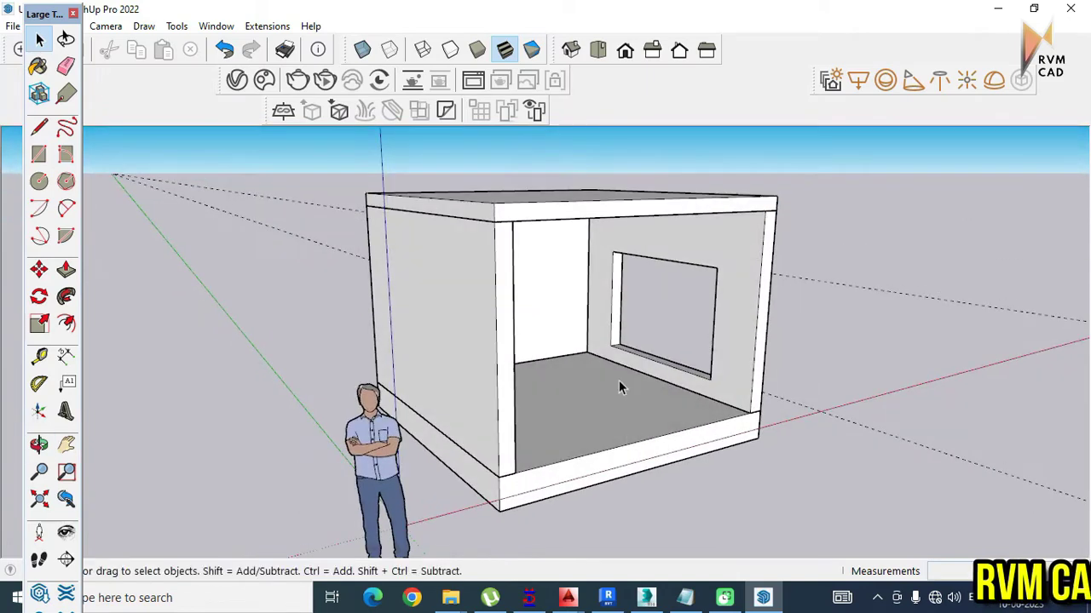
# Step: Move the tool palette aside, then open and close the Open Model dialog
pyautogui.moveTo(664, 391); pyautogui.dragTo(547, 319, button='middle')
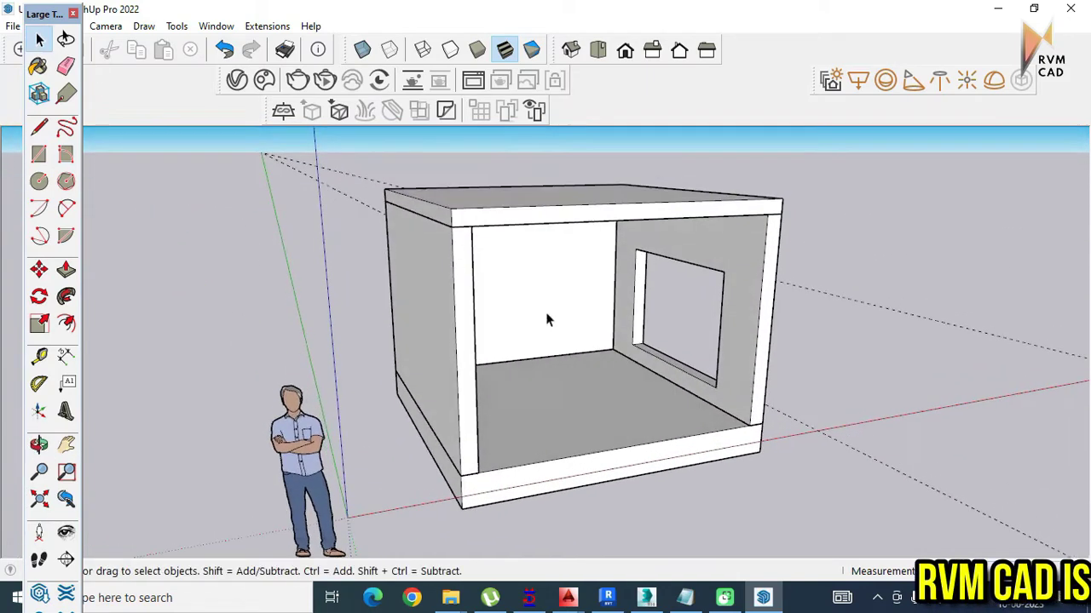
pyautogui.moveTo(32, 18); pyautogui.dragTo(12, 77)
pyautogui.click(12, 26)
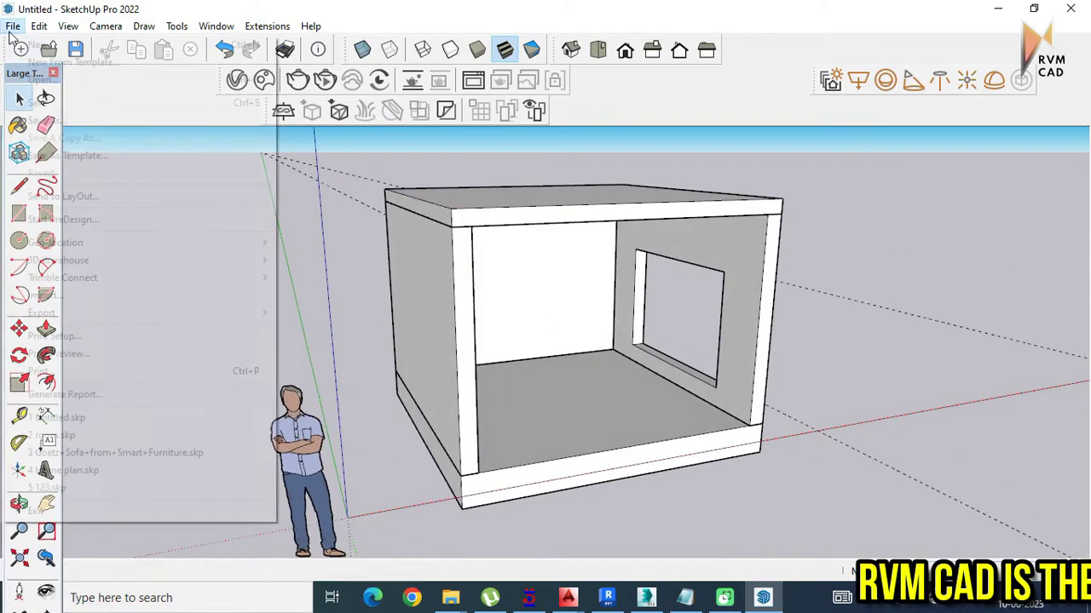
pyautogui.click(32, 80)
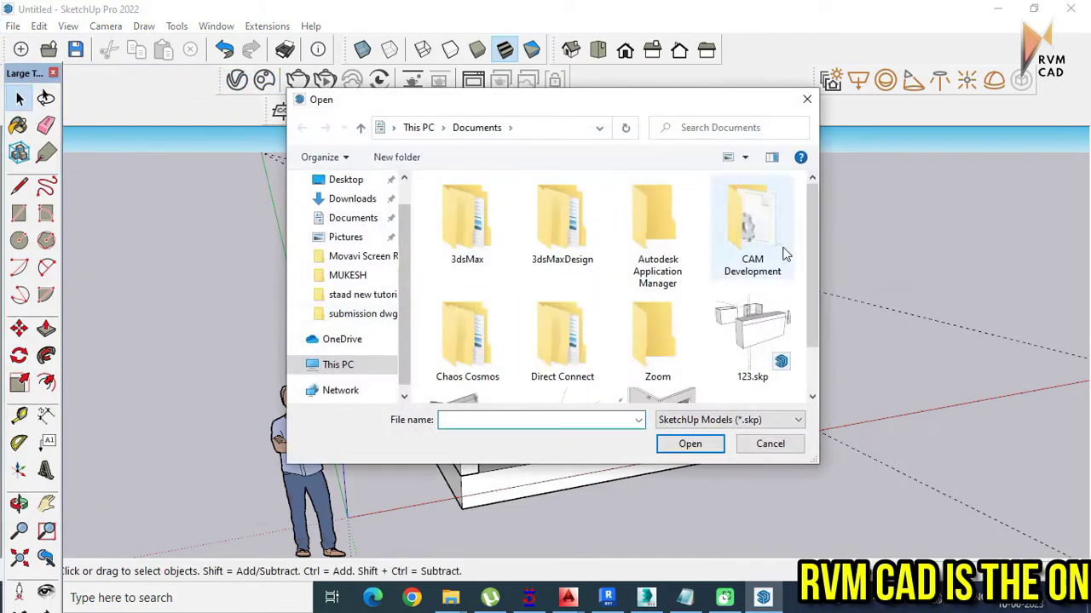
pyautogui.click(807, 101)
# Step: Import Goetz+Sofa+from+Smart+Furniture.skp from Desktop > SKETCHUP 3D DATA
pyautogui.click(13, 26)
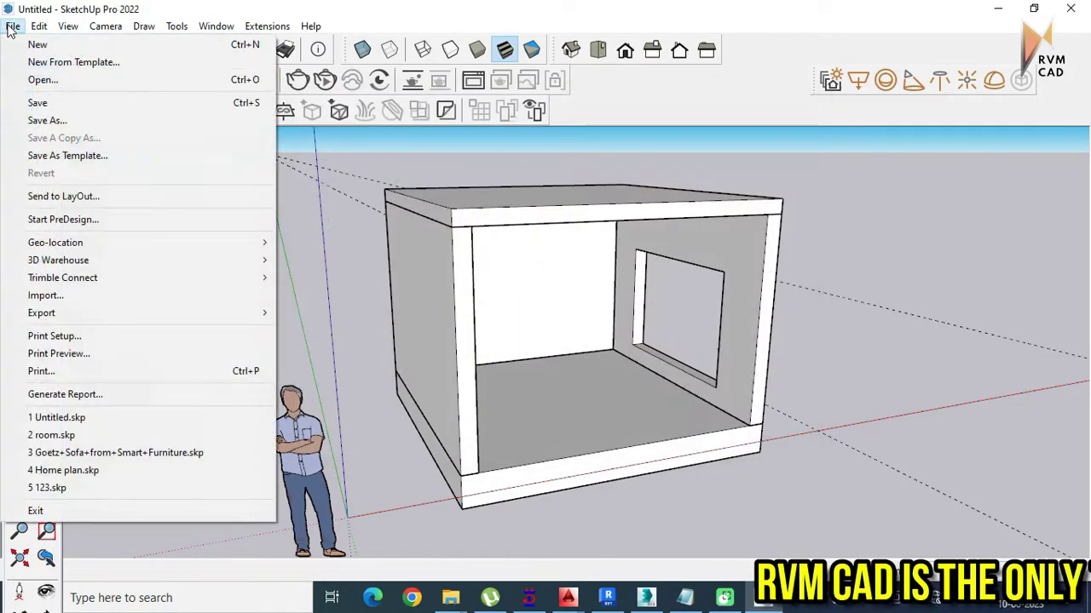
pyautogui.click(83, 295)
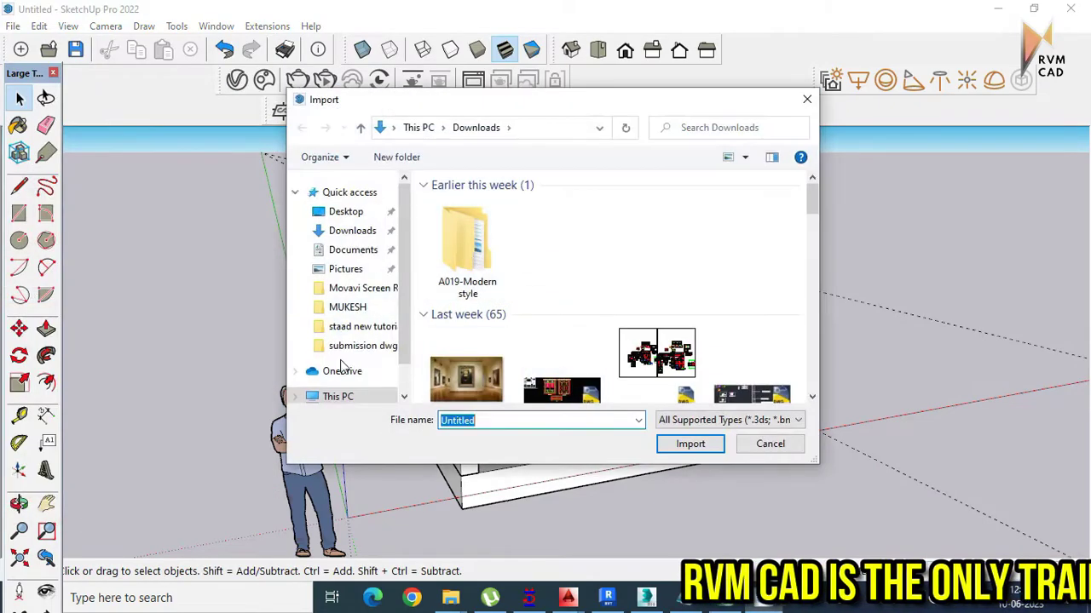
pyautogui.click(359, 215)
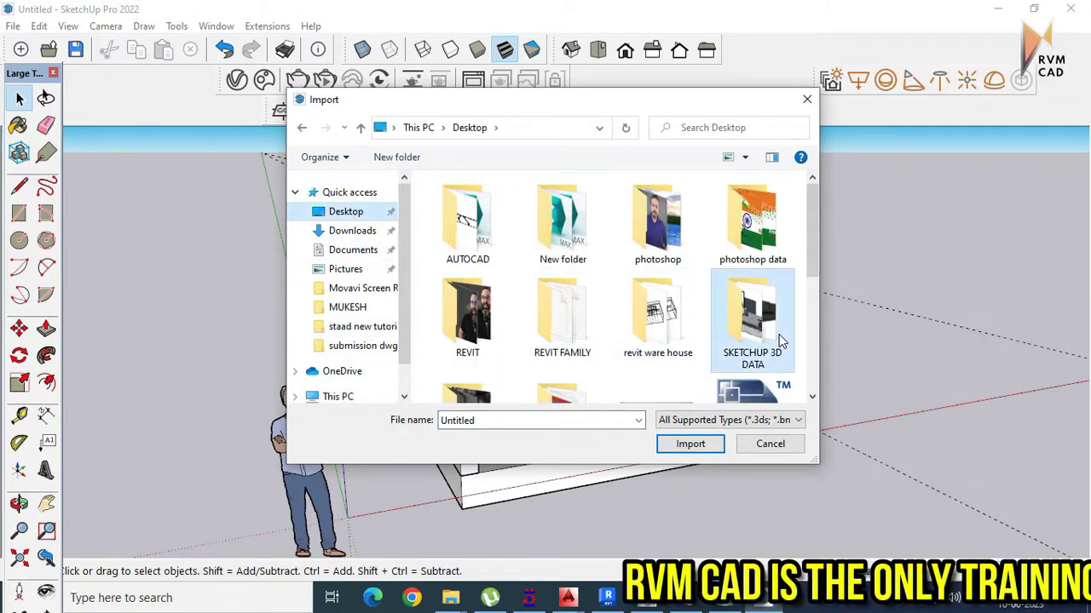
pyautogui.doubleClick(752, 324)
pyautogui.click(545, 204)
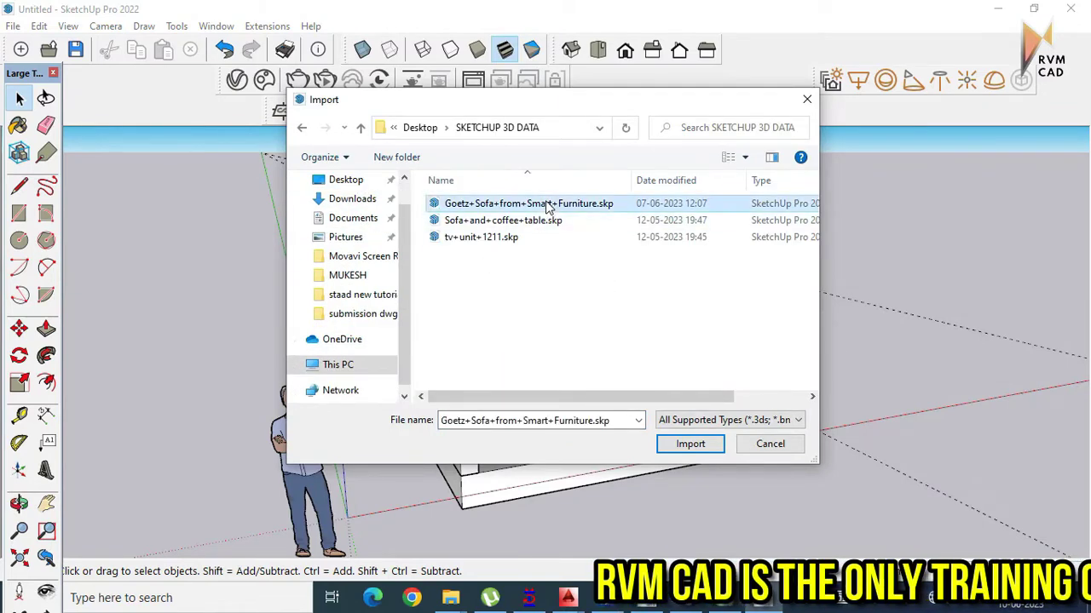
pyautogui.click(690, 444)
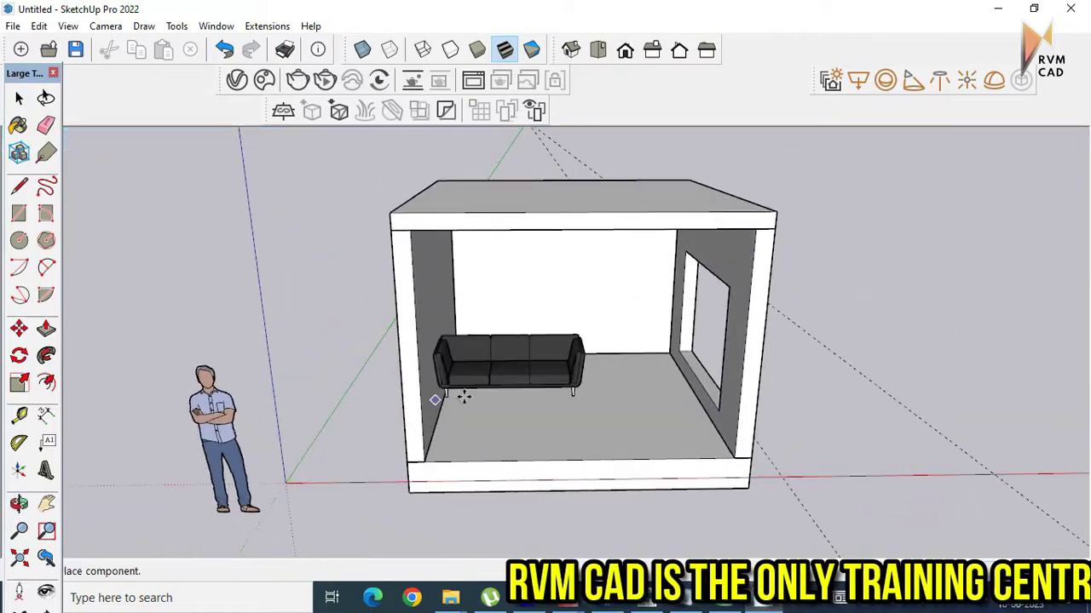
# Step: Cancel the Goetz sofa placement and import Sofa+and+coffee+table.skp into the room
pyautogui.press('Escape')
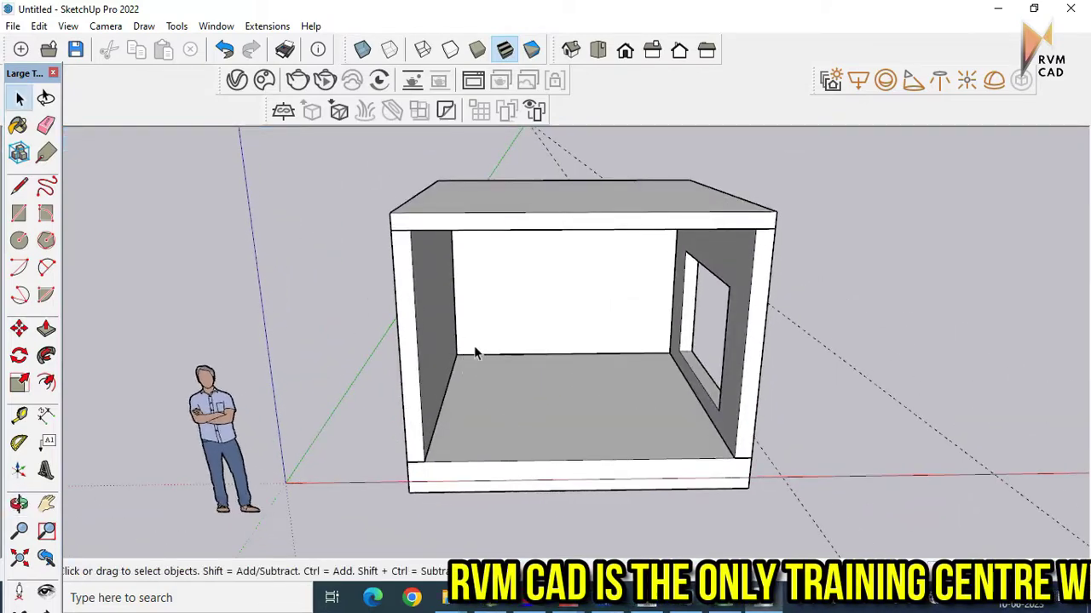
pyautogui.click(14, 25)
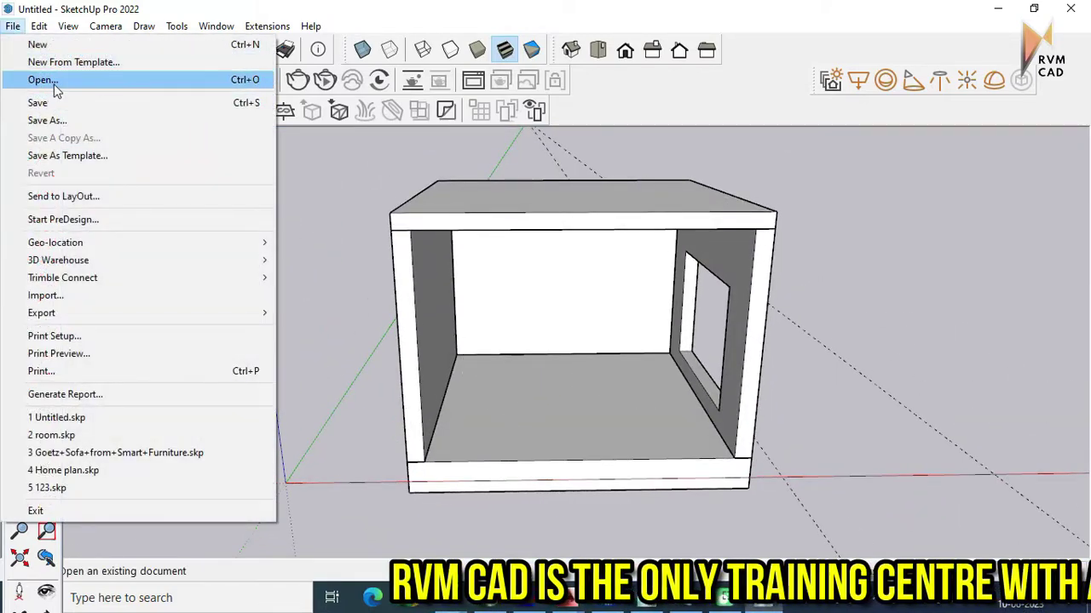
pyautogui.click(75, 295)
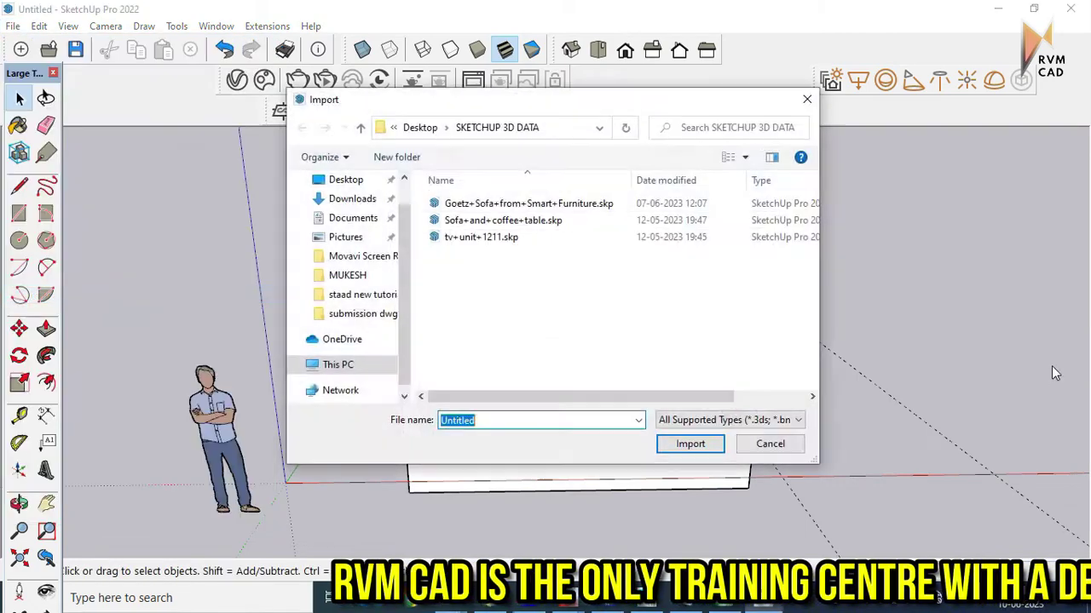
pyautogui.click(610, 223)
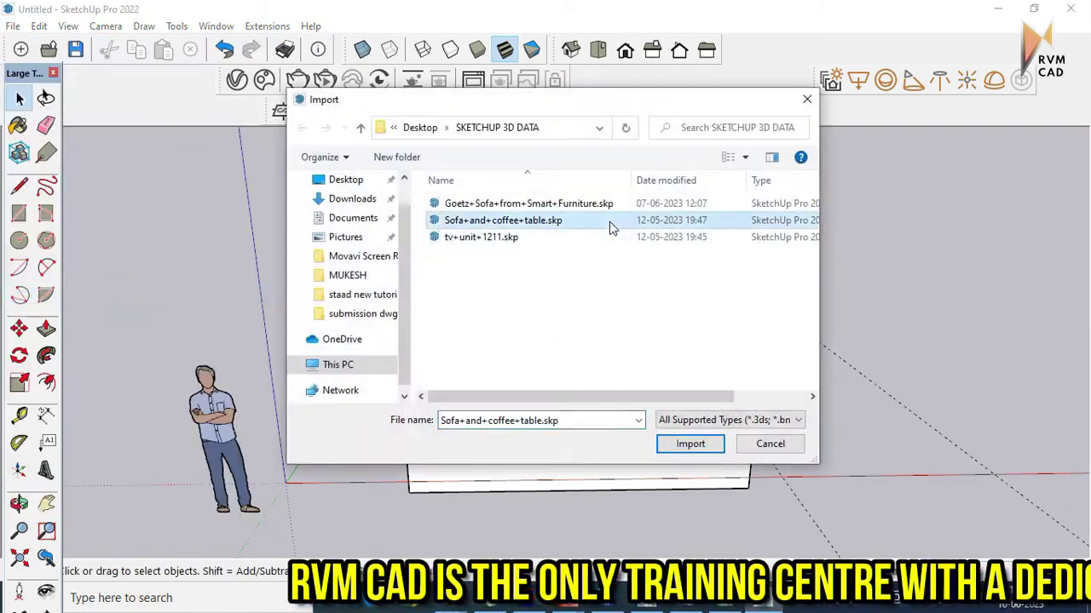
pyautogui.click(695, 445)
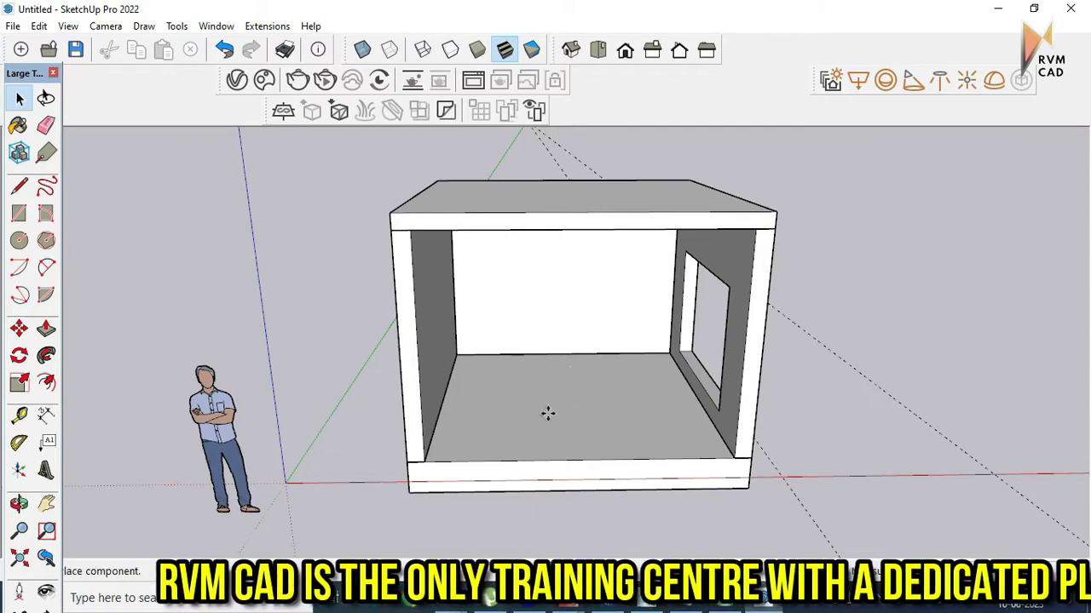
pyautogui.moveTo(545, 417); pyautogui.dragTo(621, 426, button='middle')
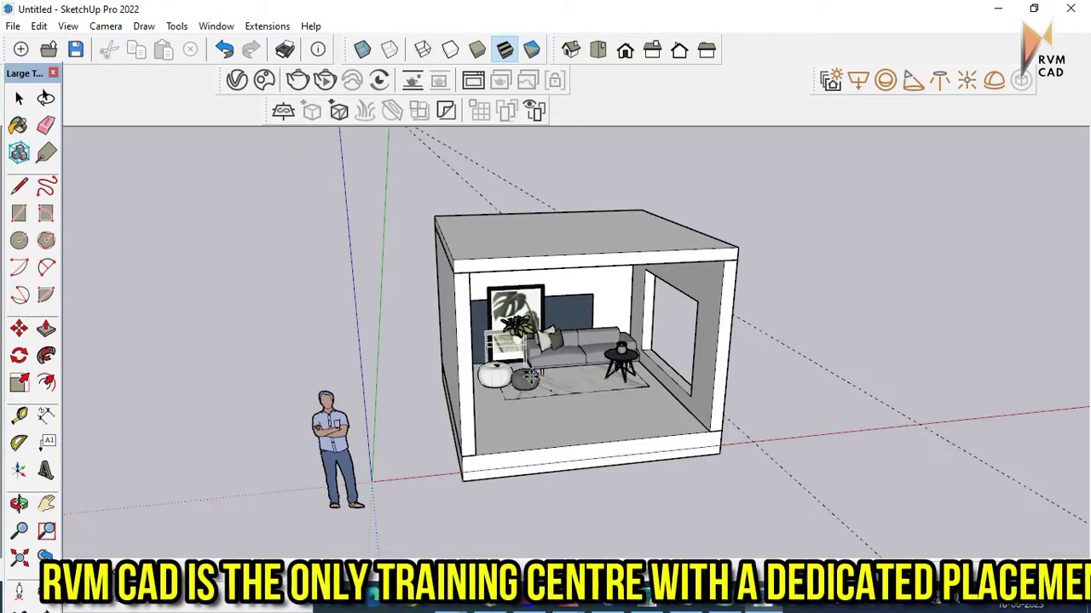
# Step: Place the furniture group inside the room and deselect it after orbiting around
pyautogui.click(530, 375)
pyautogui.moveTo(530, 374); pyautogui.dragTo(205, 178, button='middle')
pyautogui.click(21, 100)
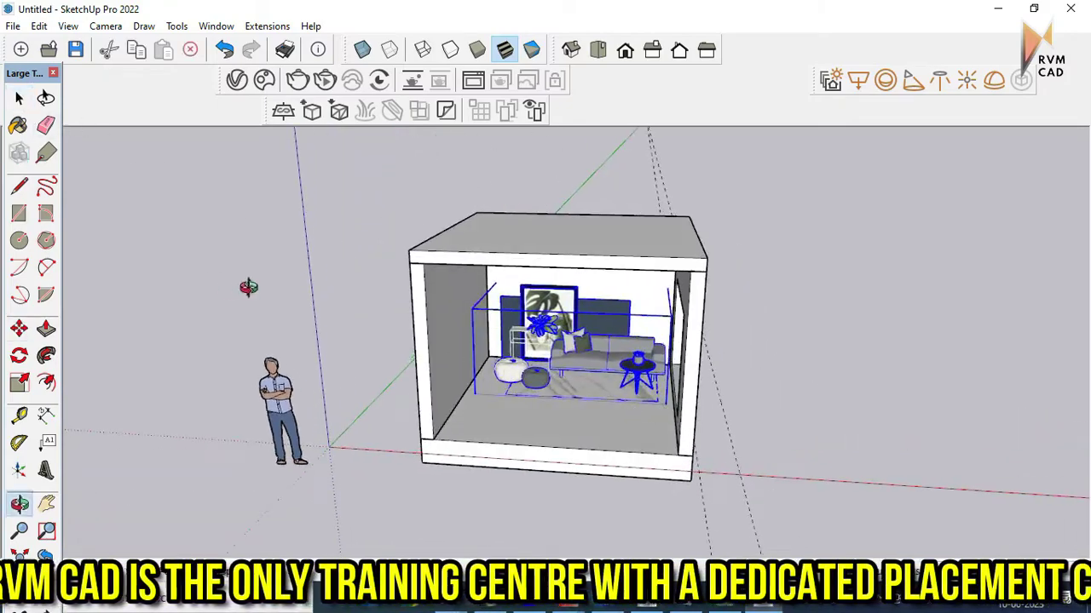
pyautogui.moveTo(246, 287); pyautogui.dragTo(854, 356, button='middle')
pyautogui.click(855, 356)
pyautogui.scroll(3, 587, 372)
pyautogui.scroll(3, 582, 365)
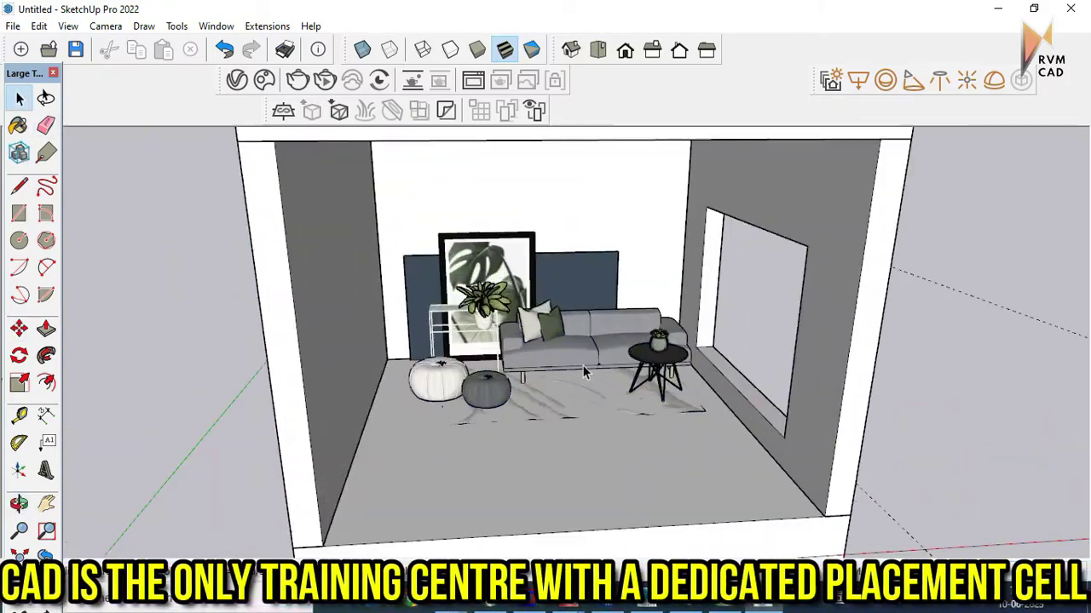
pyautogui.scroll(-4, 582, 365)
# Step: Lower the view to eye level and turn it to face the room interior
pyautogui.moveTo(582, 364)
pyautogui.mouseDown(button='middle')
pyautogui.moveTo(588, 324)
pyautogui.moveTo(784, 360)
pyautogui.mouseUp(button='middle')
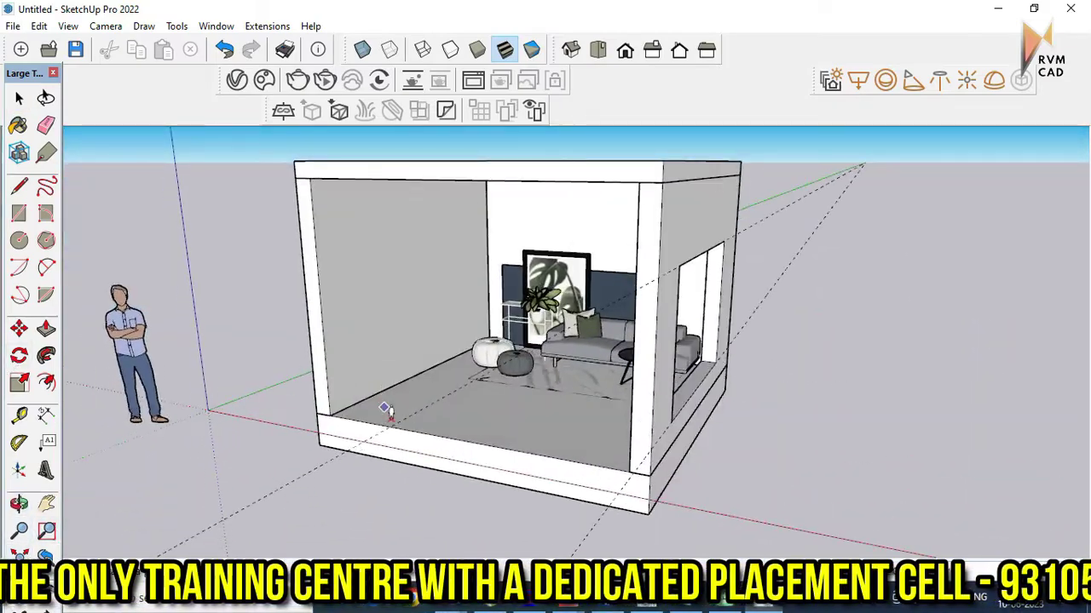
pyautogui.moveTo(386, 410); pyautogui.dragTo(394, 426, button='middle')
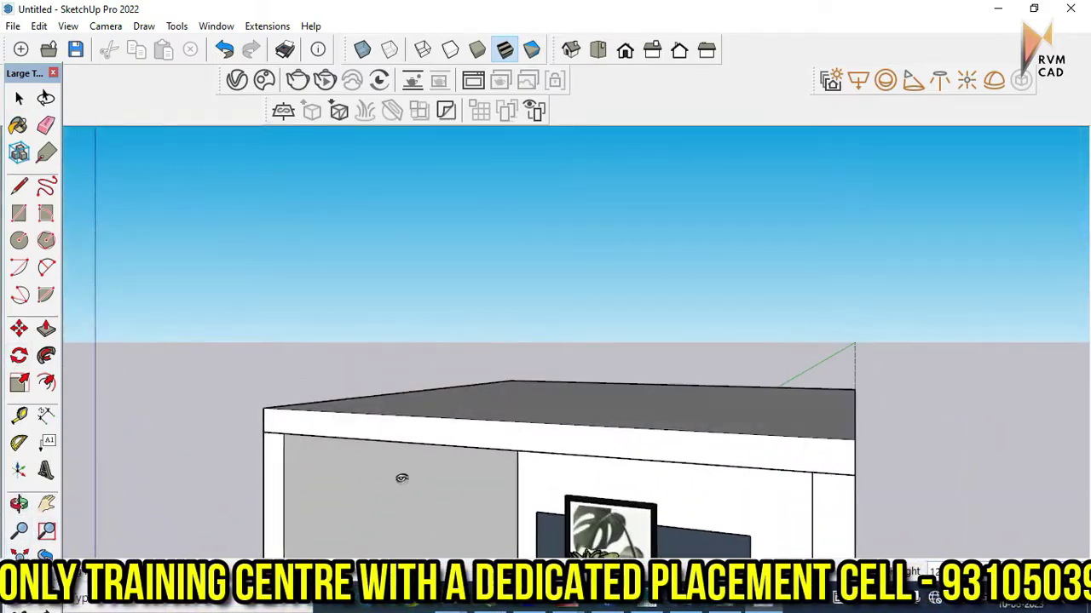
pyautogui.moveTo(401, 478); pyautogui.dragTo(577, 480, button='middle')
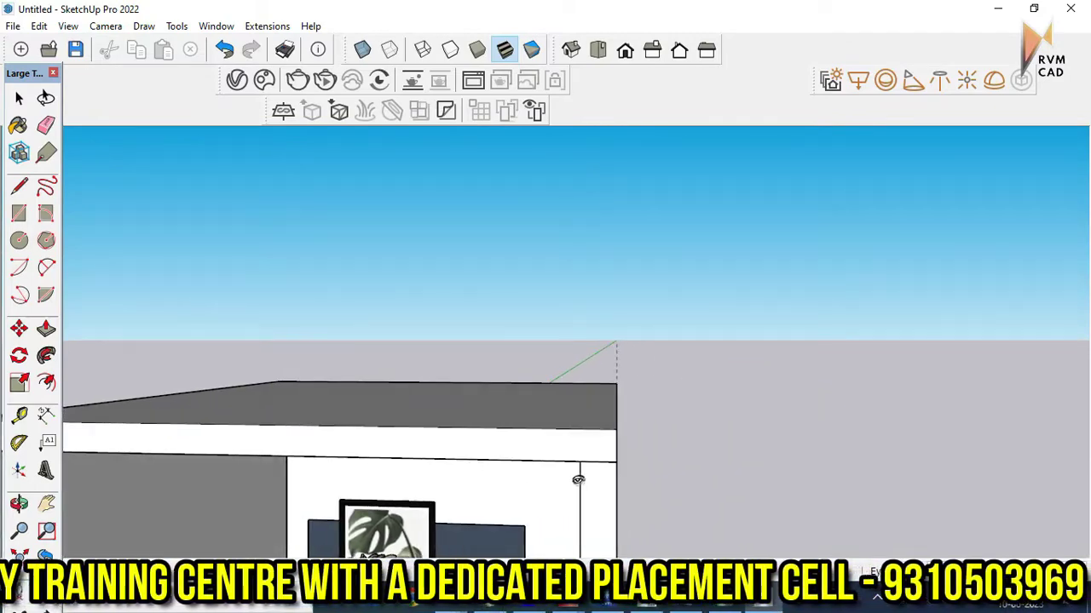
pyautogui.scroll(3, 577, 480)
pyautogui.scroll(2, 577, 480)
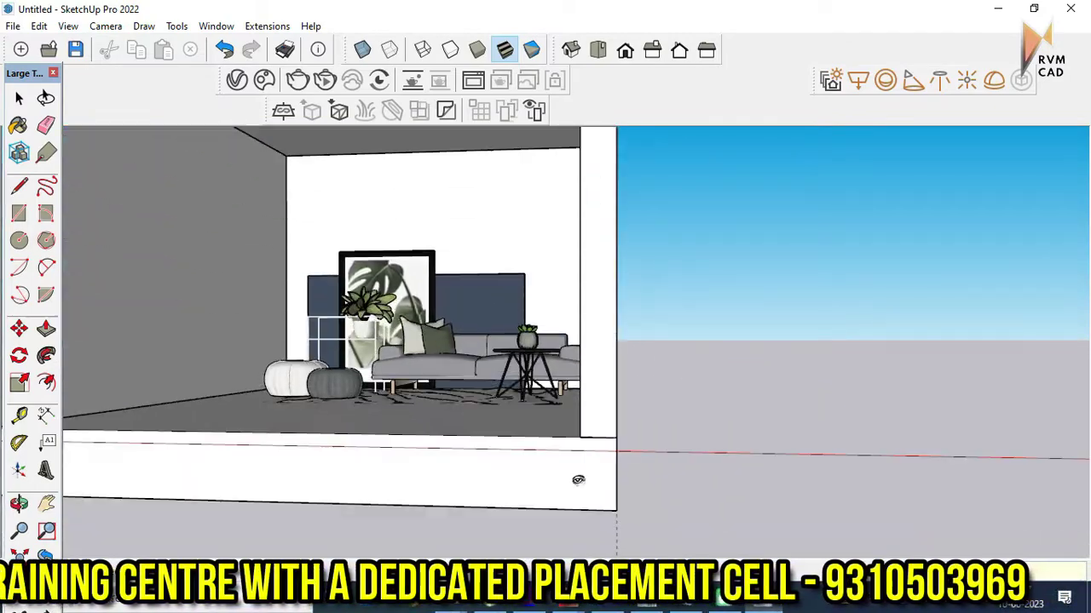
pyautogui.scroll(2, 578, 479)
pyautogui.scroll(1, 577, 480)
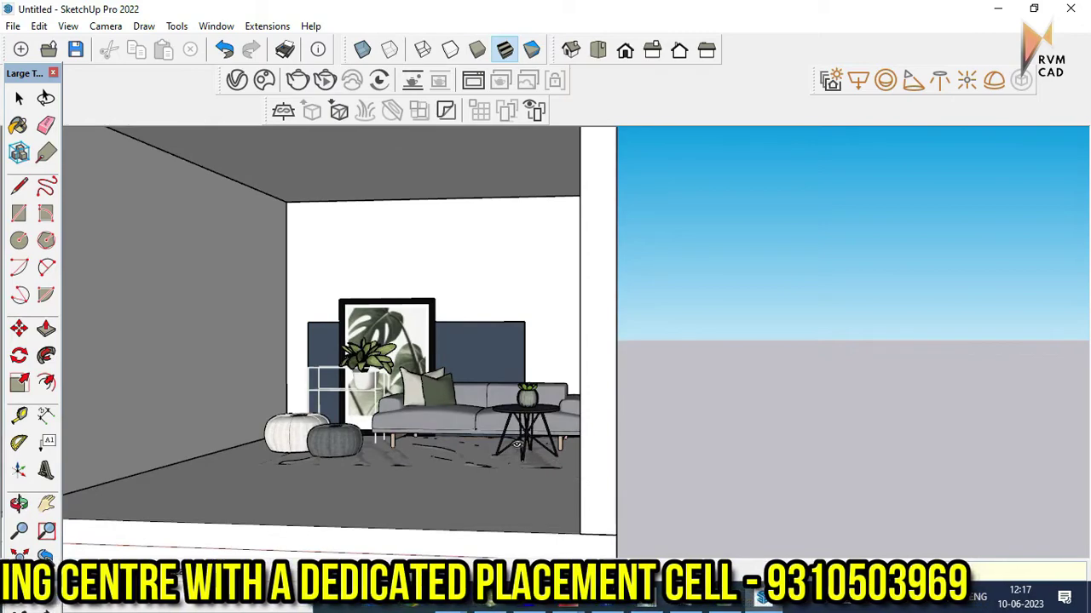
pyautogui.moveTo(517, 444); pyautogui.dragTo(691, 444, button='middle')
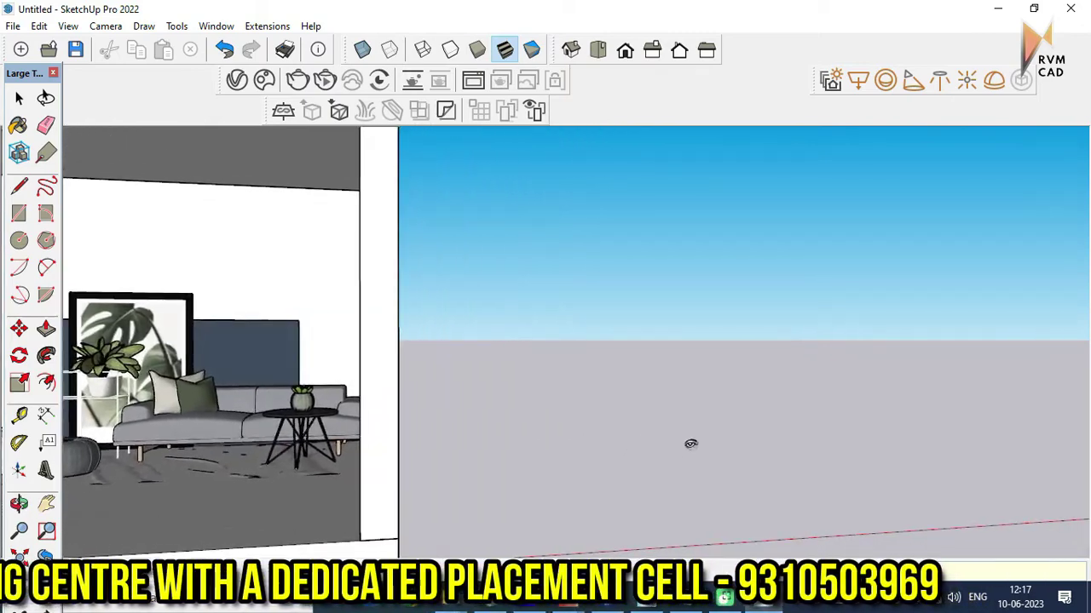
# Step: Position the camera inside the room at about 3' 11 15/16" eye height, centred on the sofa set
pyautogui.click(47, 517)
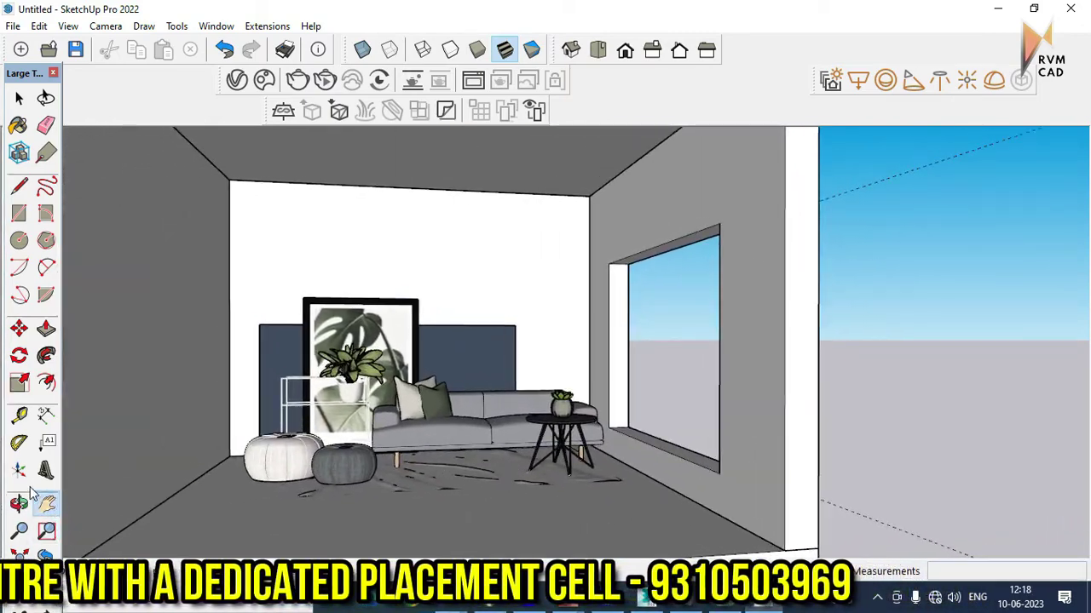
pyautogui.moveTo(233, 519); pyautogui.dragTo(232, 417)
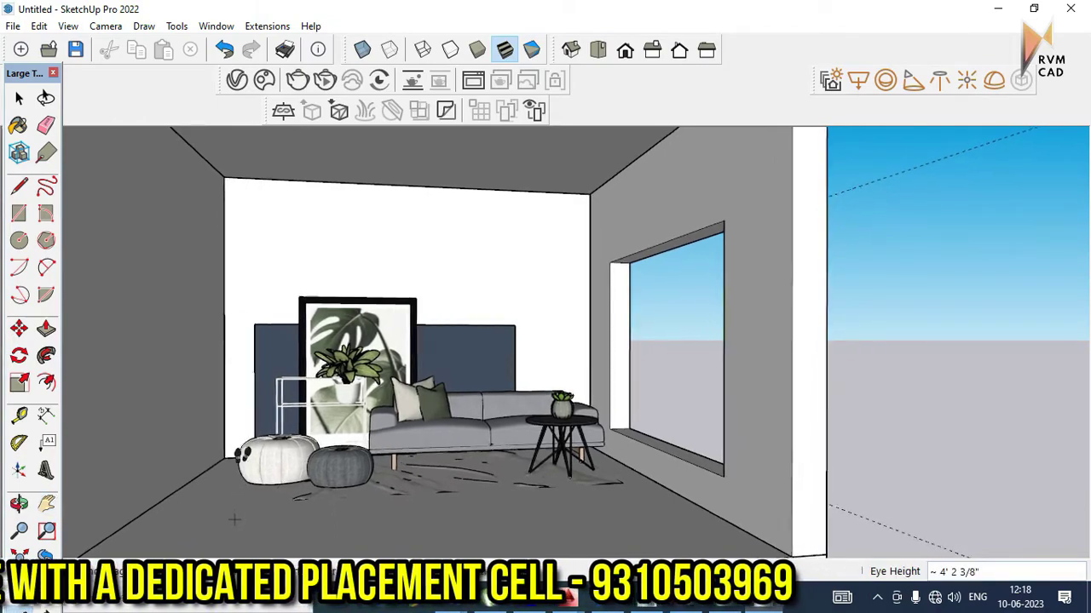
pyautogui.click(46, 503)
pyautogui.moveTo(380, 450); pyautogui.dragTo(498, 442)
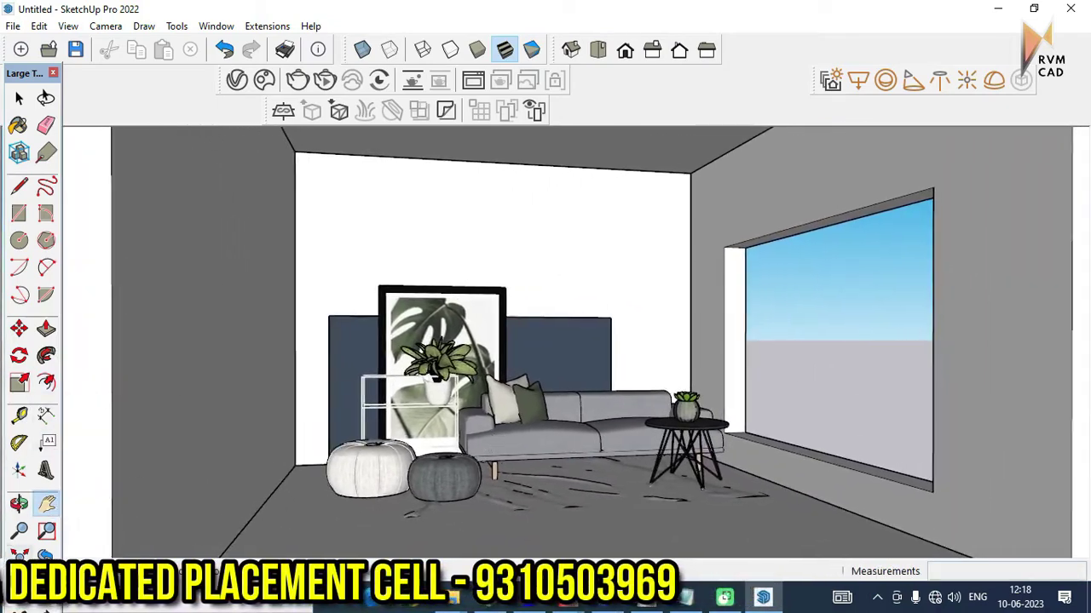
pyautogui.moveTo(328, 514); pyautogui.dragTo(328, 460)
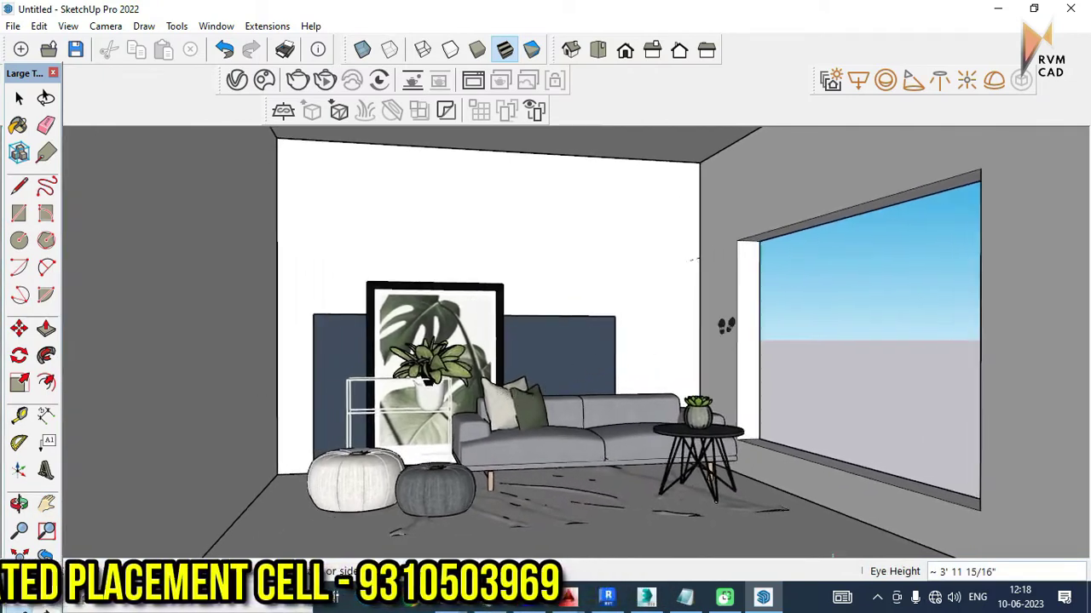
pyautogui.rightClick(828, 296)
pyautogui.click(839, 306)
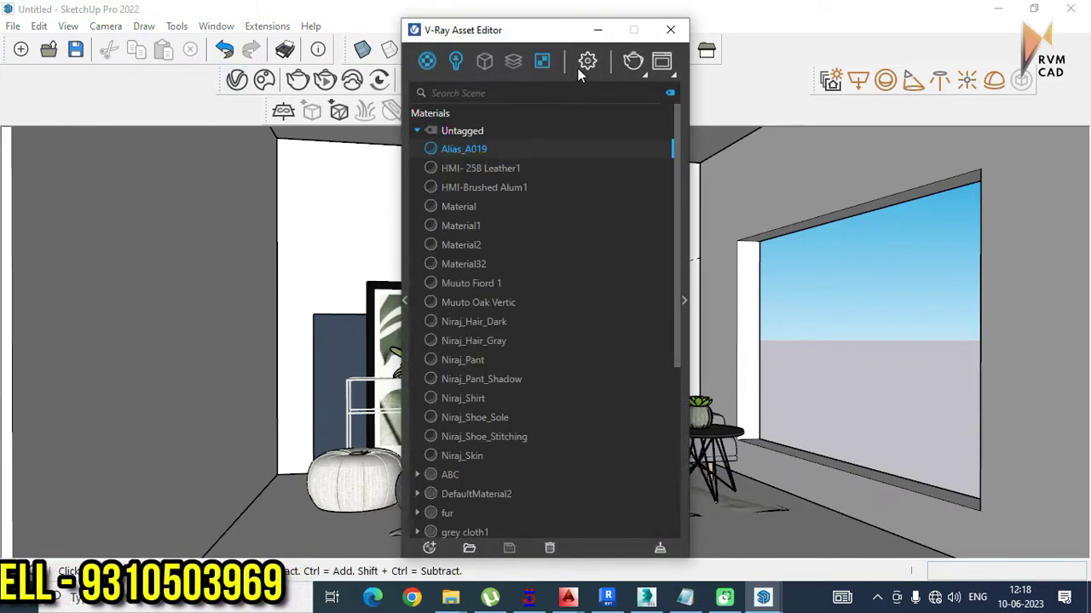
# Step: Turn on the Safe Frame under V-Ray Render Output and hide the Asset Editor
pyautogui.click(586, 63)
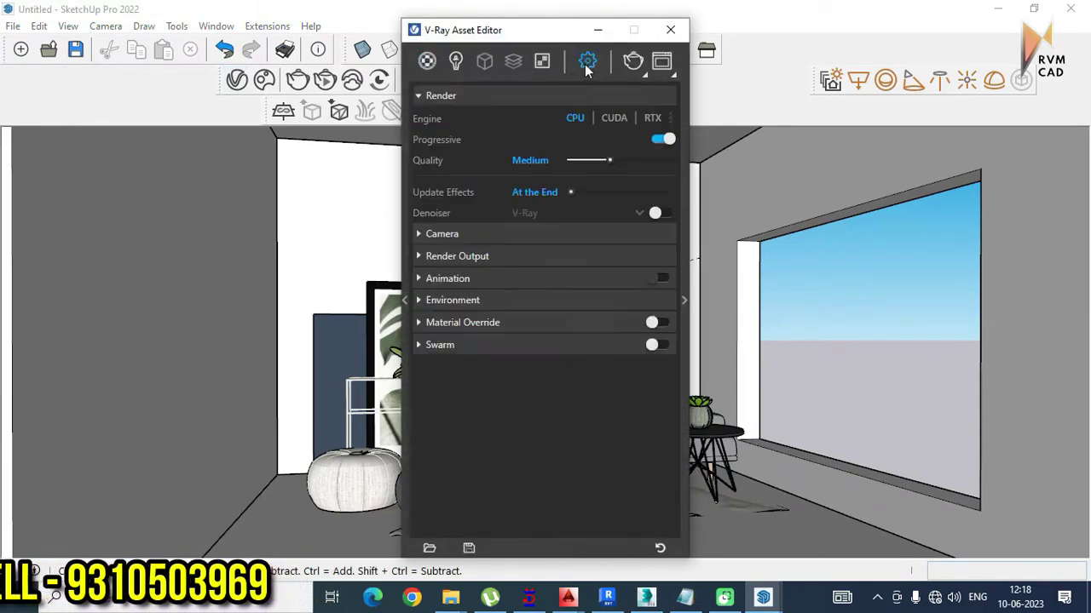
pyautogui.click(426, 258)
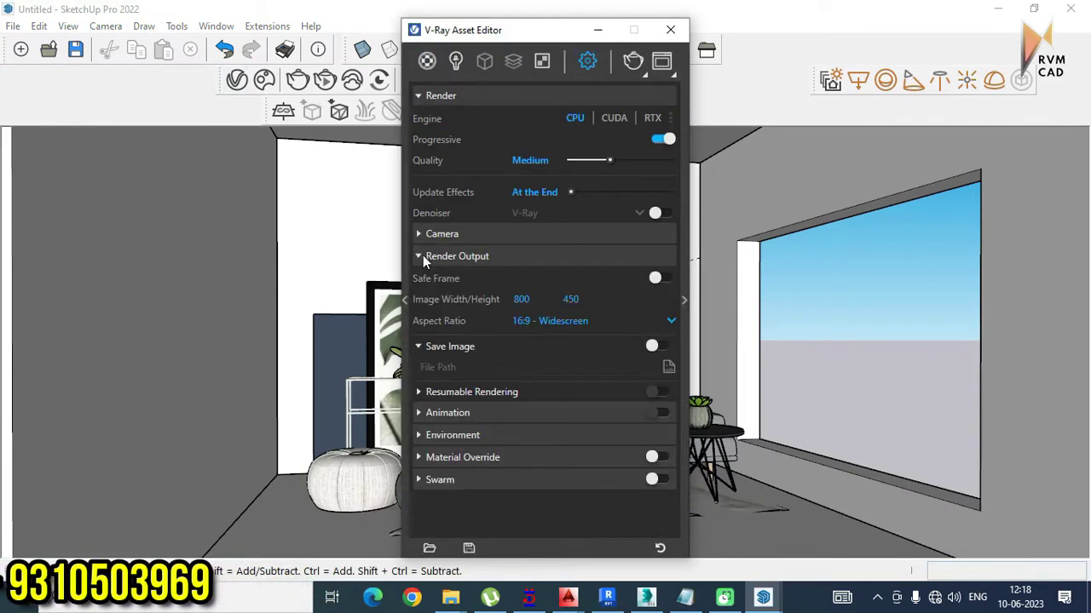
pyautogui.click(656, 280)
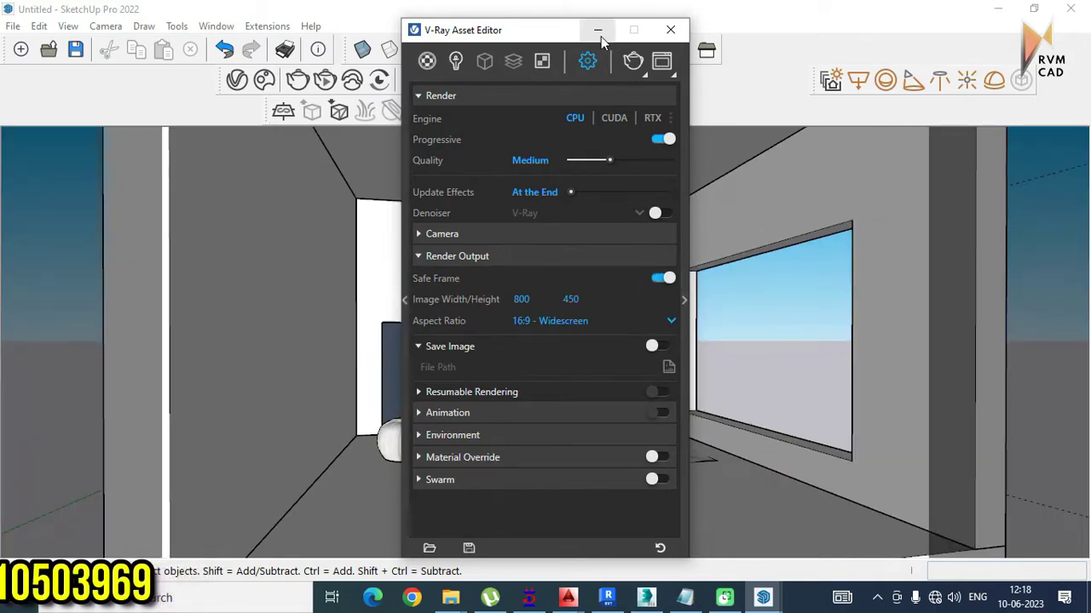
pyautogui.moveTo(552, 36); pyautogui.dragTo(384, 364)
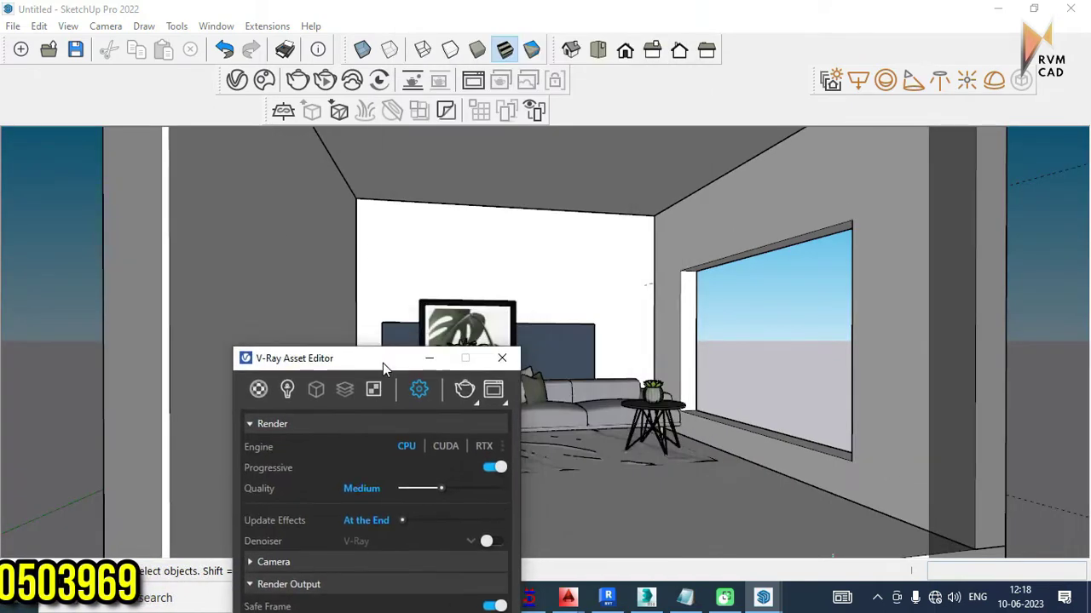
pyautogui.click(438, 361)
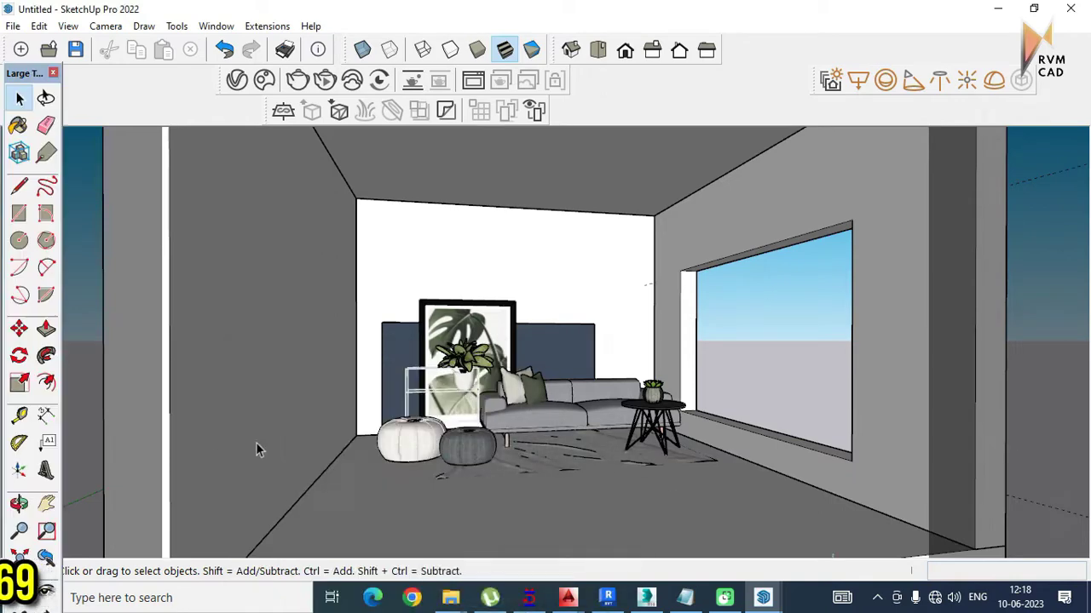
# Step: Walk forward to fit the room inside the safe frame and start the V-Ray render
pyautogui.click(19, 588)
pyautogui.moveTo(546, 504)
pyautogui.mouseDown()
pyautogui.moveTo(546, 485)
pyautogui.moveTo(547, 504)
pyautogui.mouseUp()
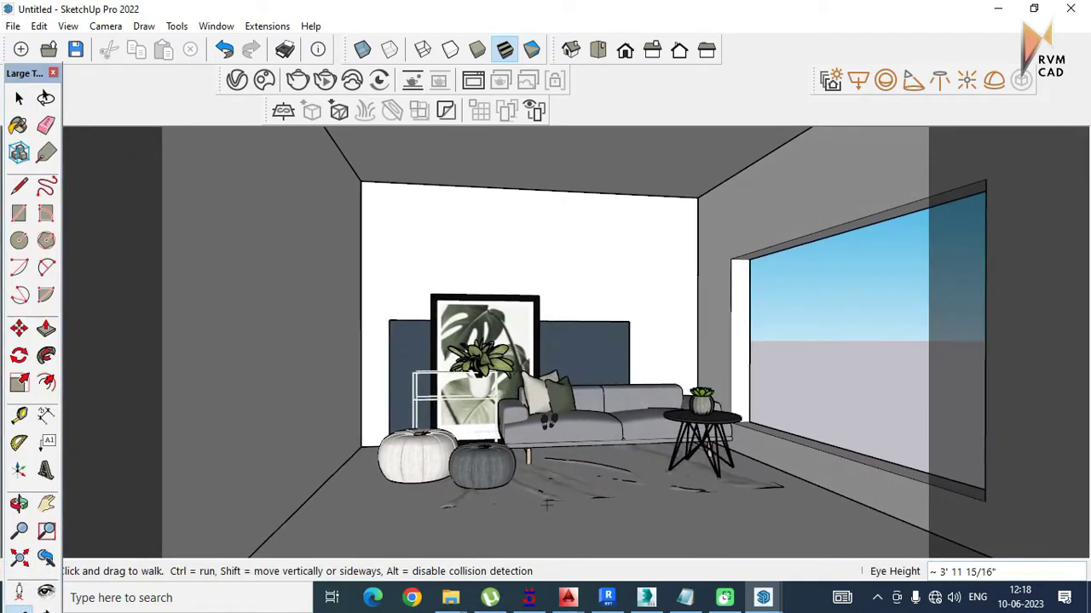
pyautogui.rightClick(836, 350)
pyautogui.click(846, 359)
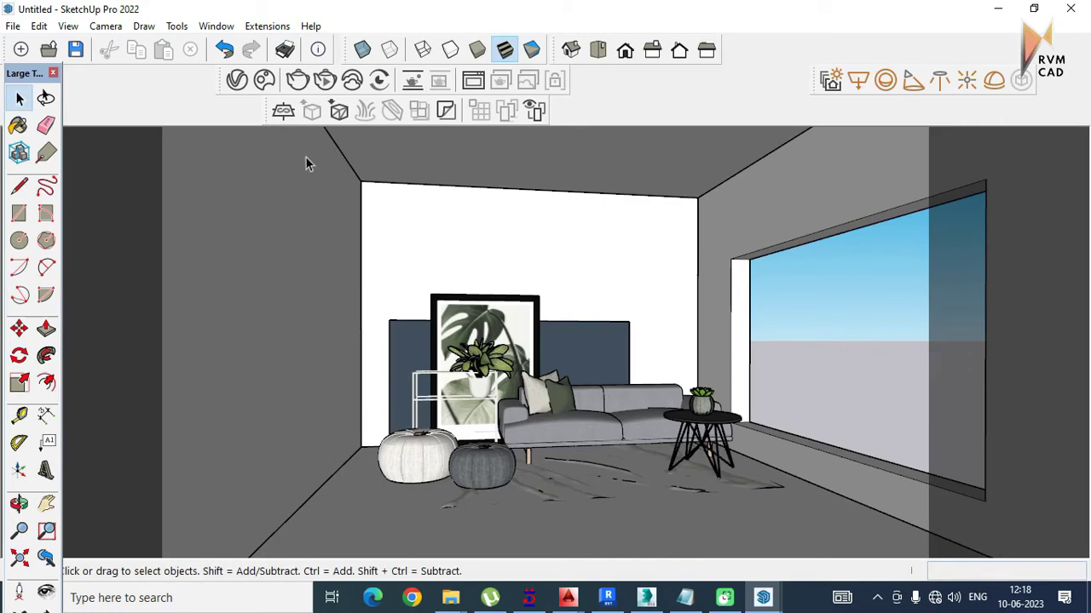
pyautogui.click(300, 82)
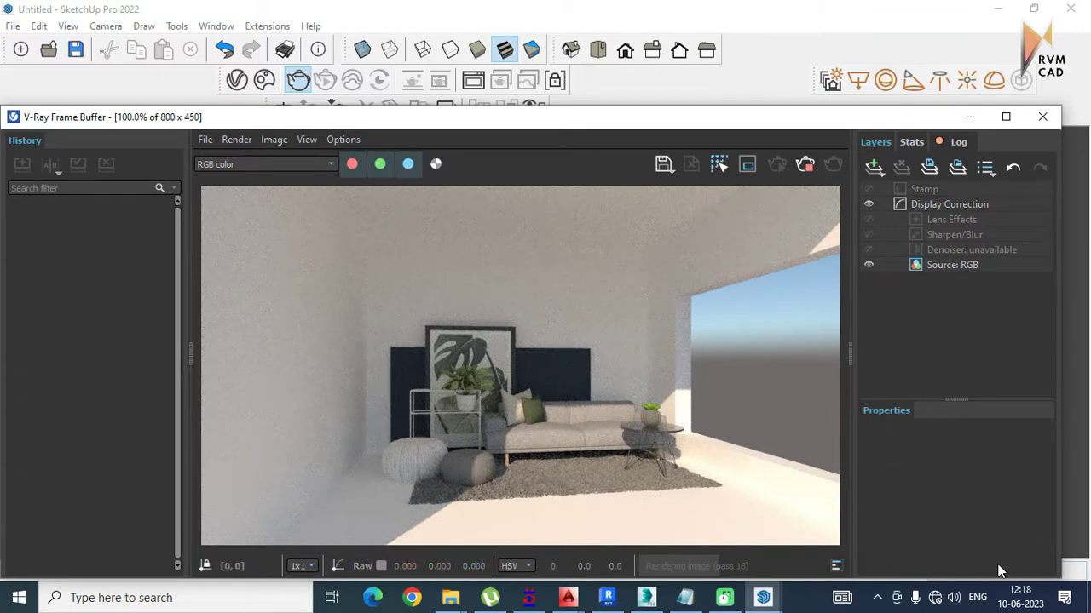
# Step: Shift the Frame Buffer up-left and zoom into the finished, denoised render
pyautogui.moveTo(730, 120); pyautogui.dragTo(710, 59)
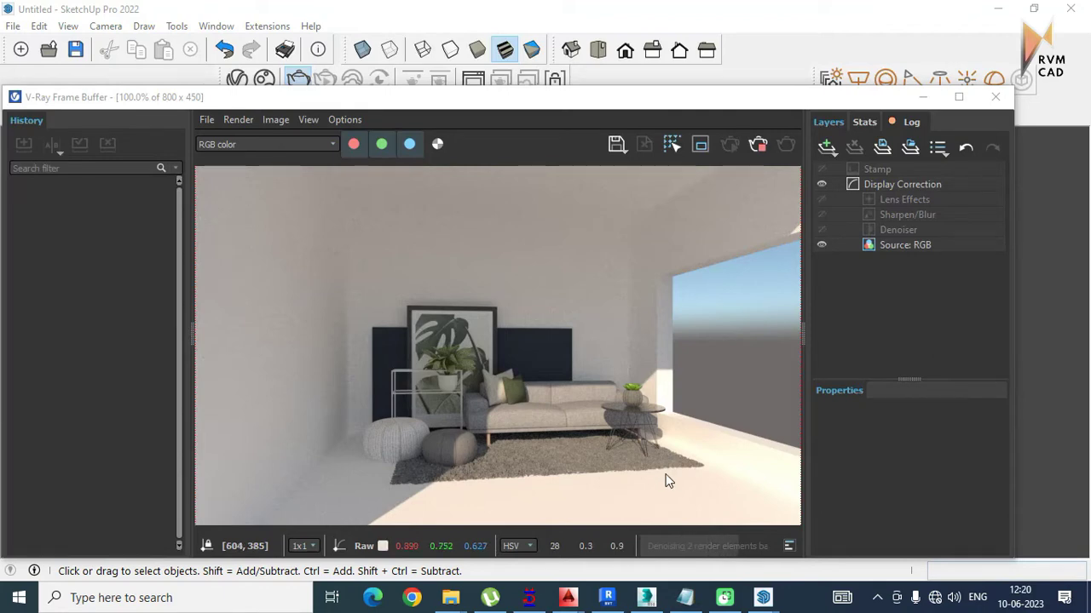
pyautogui.scroll(1, 662, 468)
pyautogui.scroll(1, 662, 468)
pyautogui.scroll(-1, 533, 386)
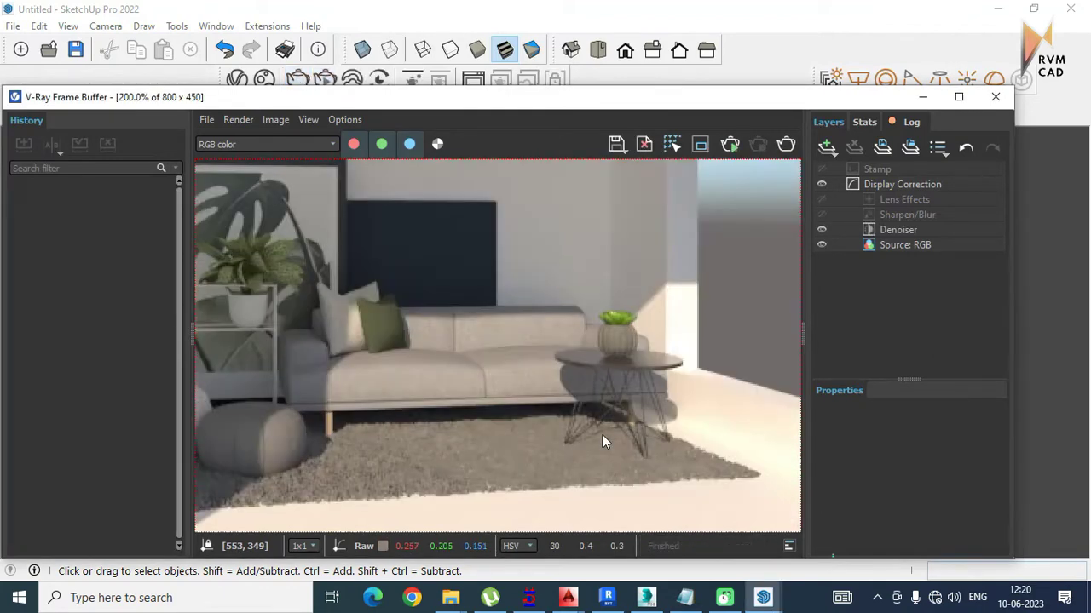
pyautogui.scroll(-1, 573, 401)
pyautogui.scroll(1, 371, 377)
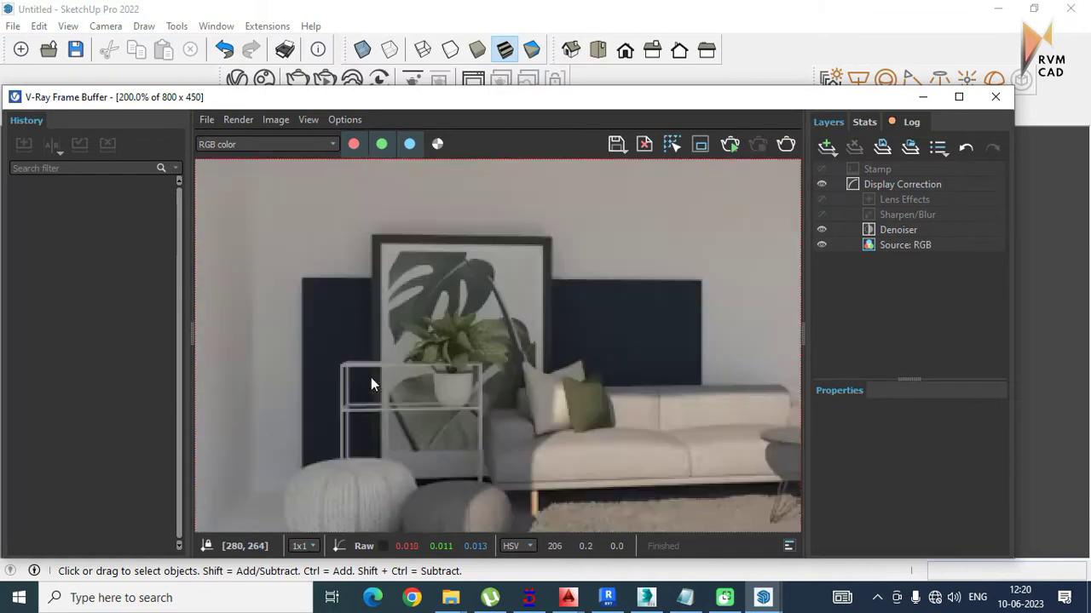
pyautogui.scroll(1, 525, 402)
# Step: Pan the close-up over to the sofa, zoom back out, and bring up the save dialog
pyautogui.moveTo(526, 402)
pyautogui.mouseDown(button='middle')
pyautogui.moveTo(349, 406)
pyautogui.moveTo(387, 315)
pyautogui.mouseUp(button='middle')
pyautogui.scroll(-2, 387, 321)
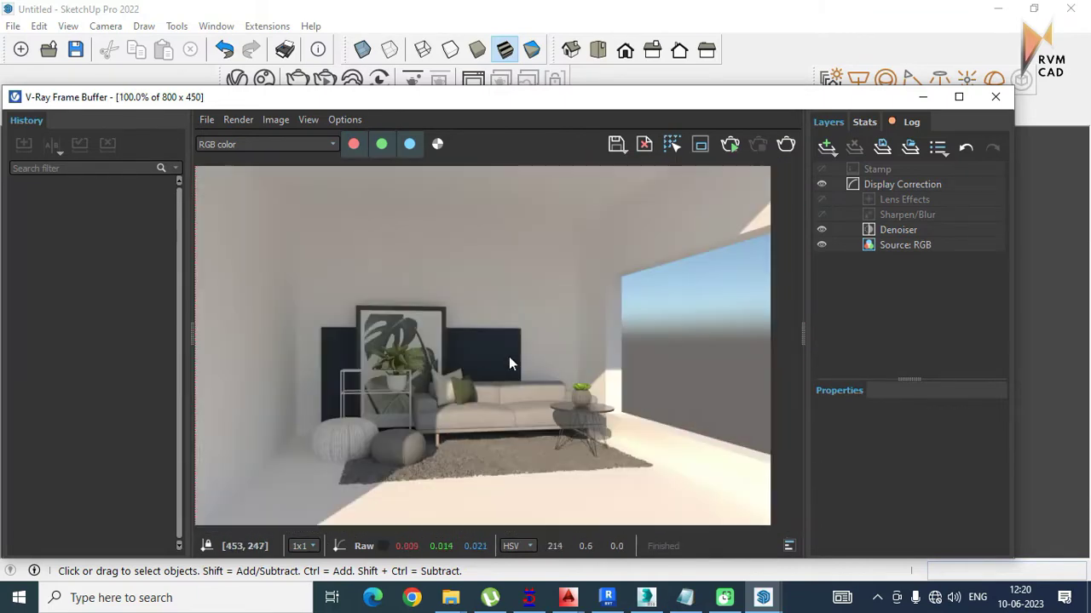
pyautogui.click(615, 144)
# Step: Save the render to the Desktop as a JPEG named 'SKETCHUP IN'
pyautogui.scroll(-1, 54, 137)
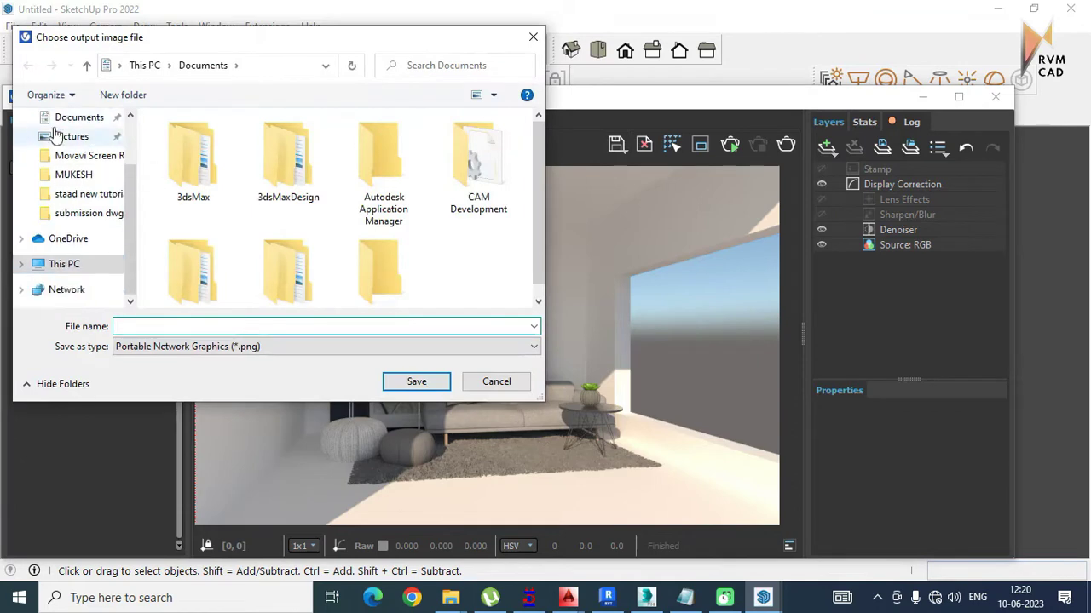
pyautogui.scroll(1, 94, 178)
pyautogui.scroll(1, 85, 166)
pyautogui.click(72, 150)
pyautogui.click(298, 347)
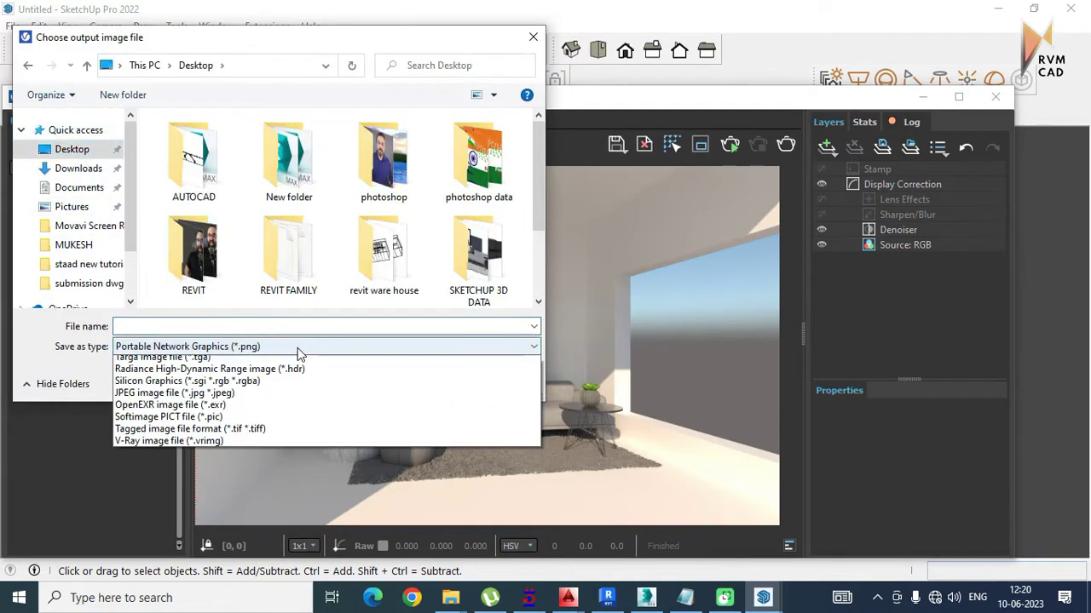
pyautogui.click(290, 423)
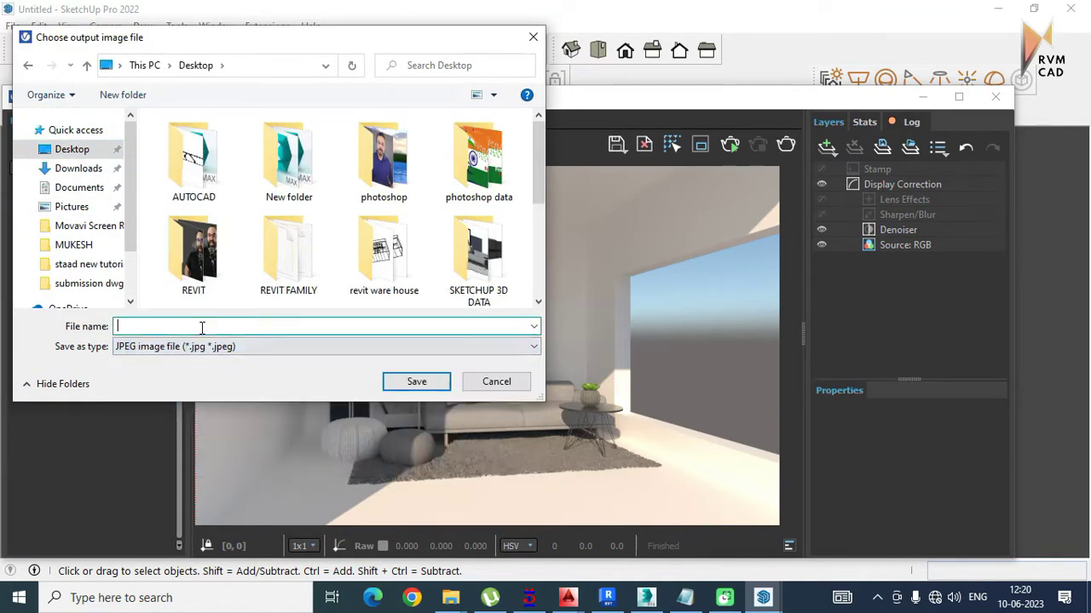
pyautogui.write('SKETCHUP')
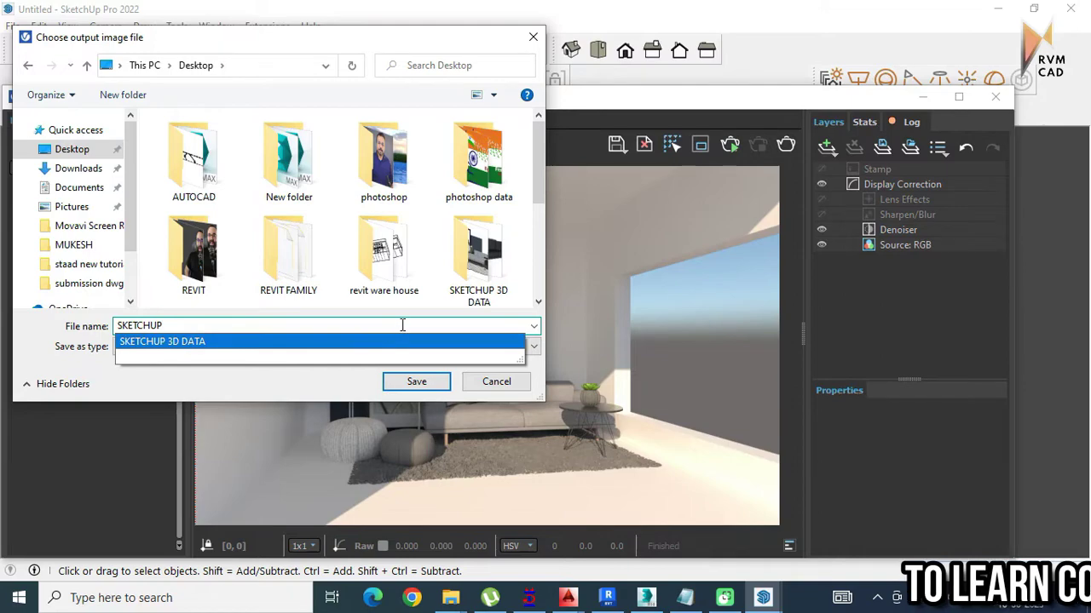
pyautogui.write(' IN')
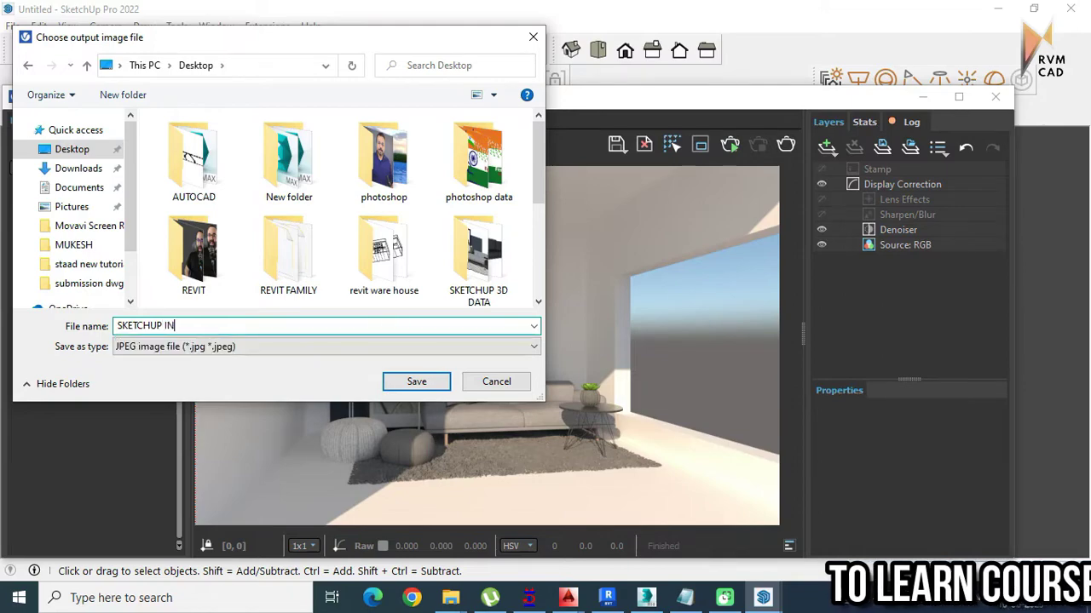
pyautogui.click(435, 380)
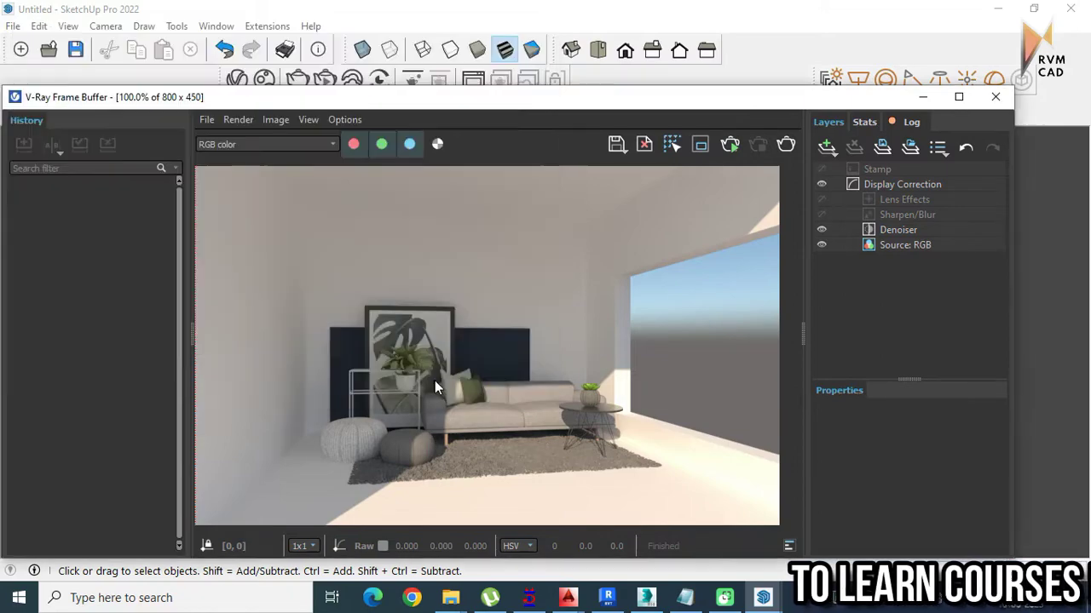
# Step: Close the Frame Buffer, minimise SketchUp and preview SKETCHUP IN.jpg from the Desktop
pyautogui.click(923, 96)
pyautogui.click(998, 16)
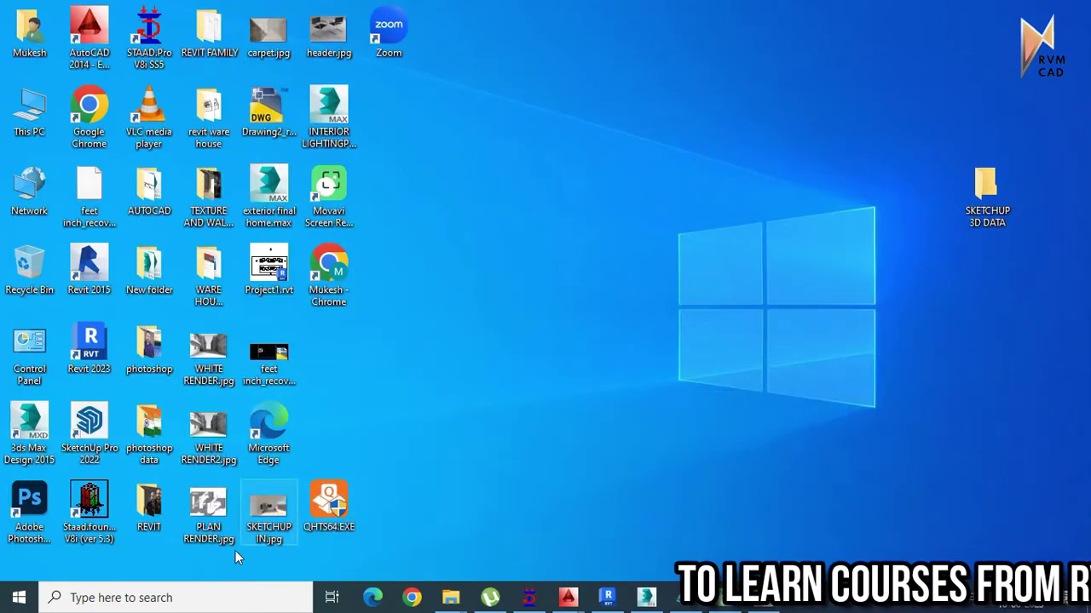
pyautogui.doubleClick(271, 510)
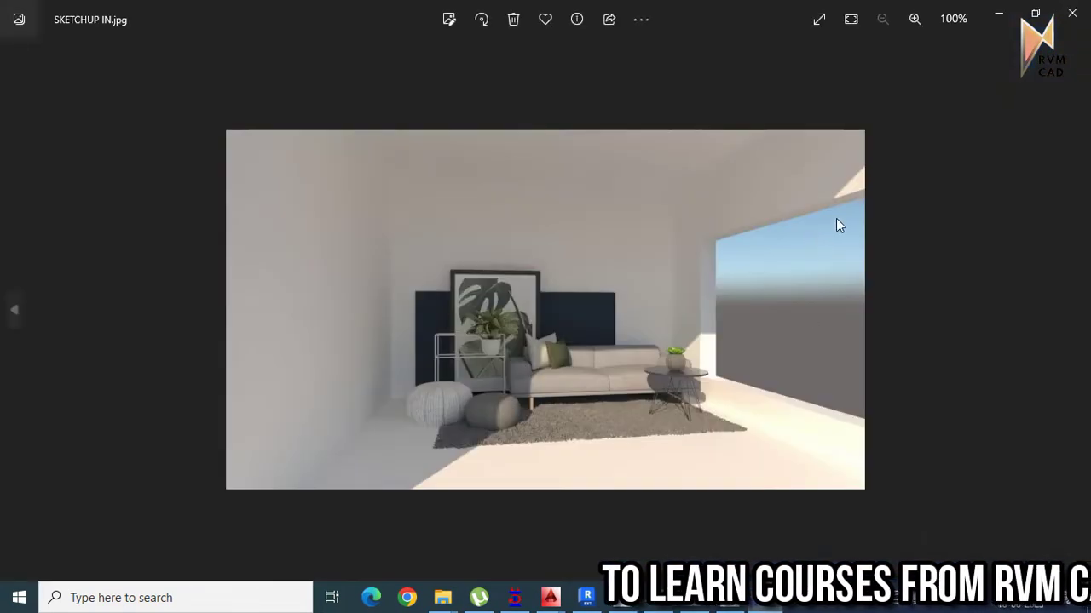
pyautogui.click(997, 13)
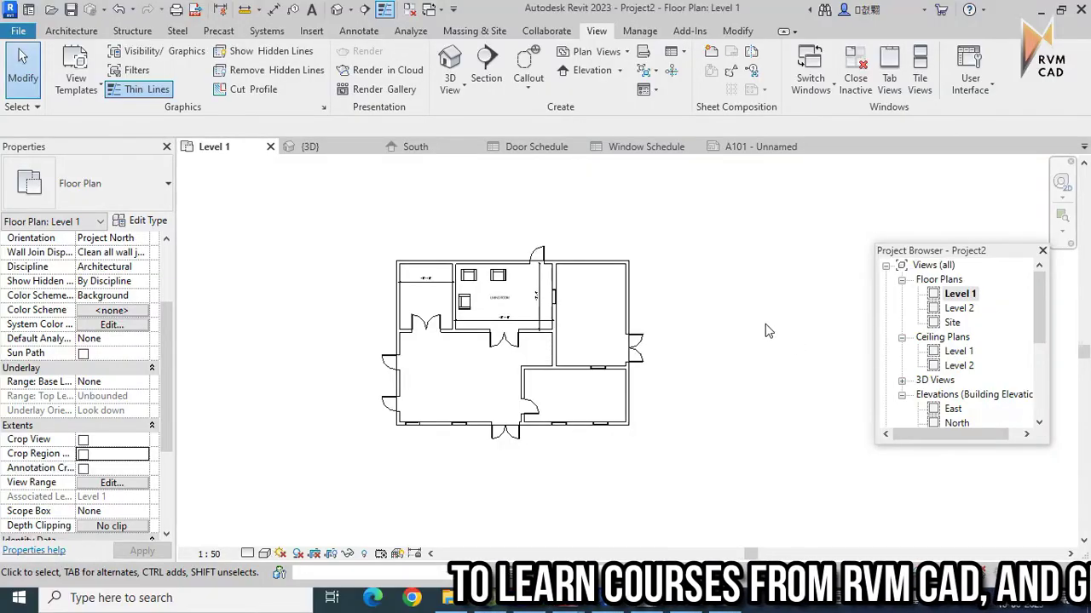
# Step: Place a U-shaped stair with railings in the upper-right room of Level 1, then clear the selection
pyautogui.scroll(1, 568, 319)
pyautogui.scroll(2, 564, 323)
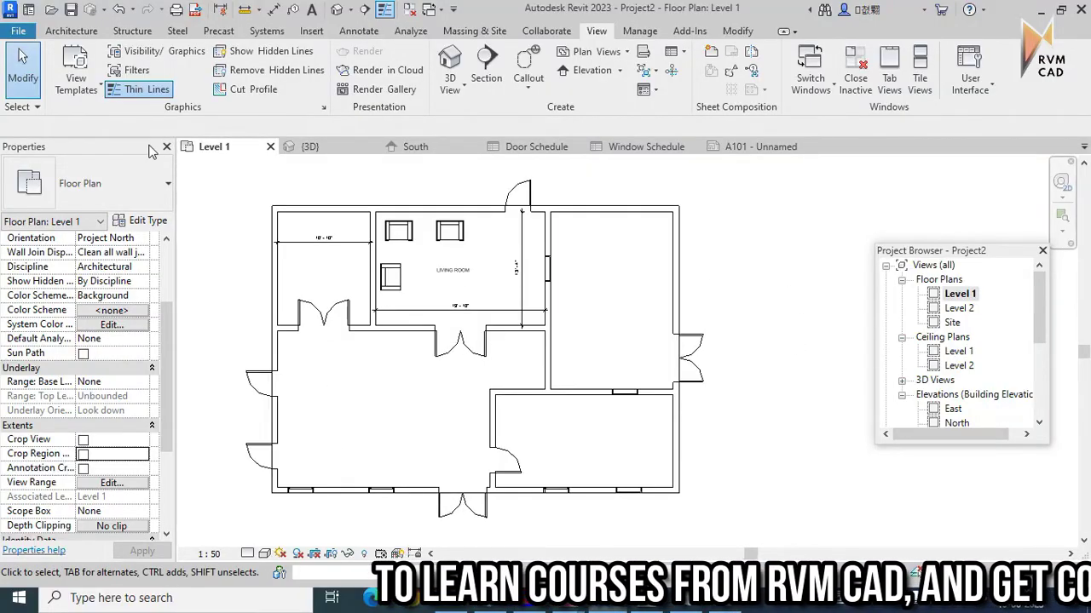
pyautogui.click(72, 31)
pyautogui.click(439, 85)
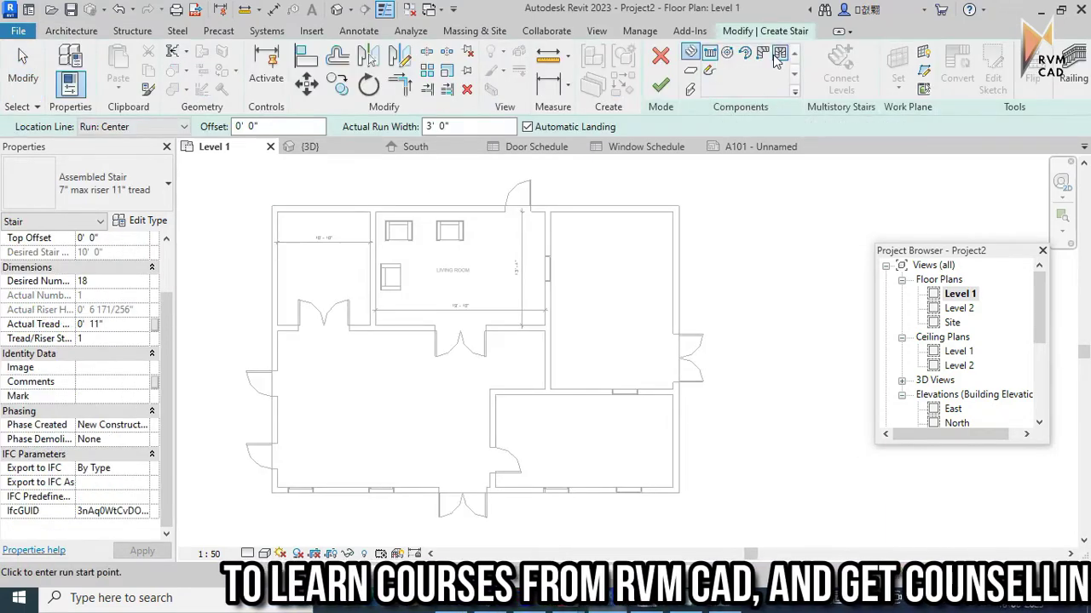
pyautogui.click(599, 251)
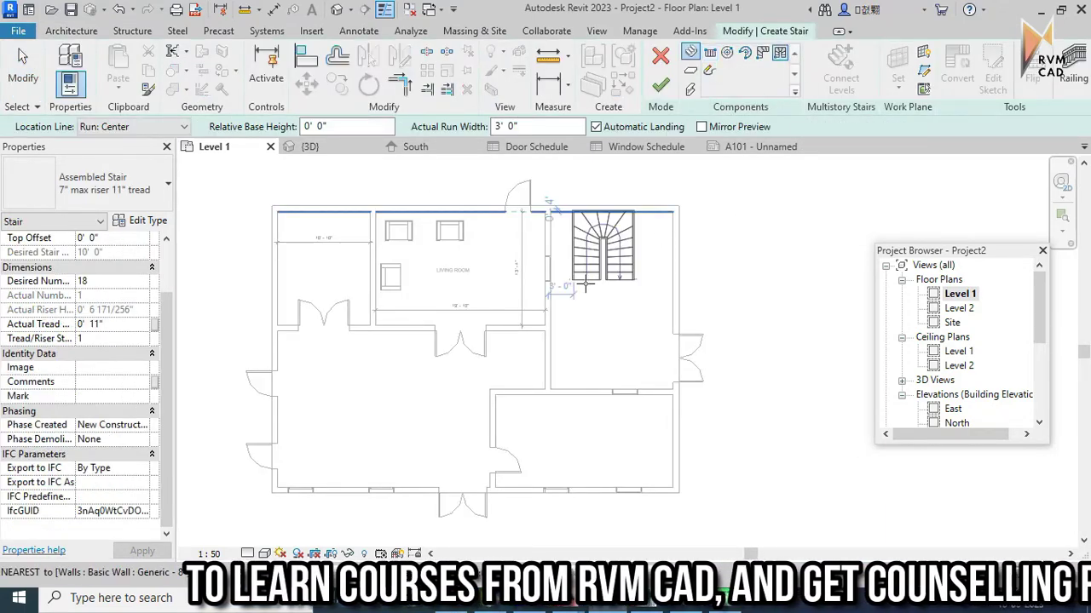
pyautogui.click(660, 85)
pyautogui.click(634, 256)
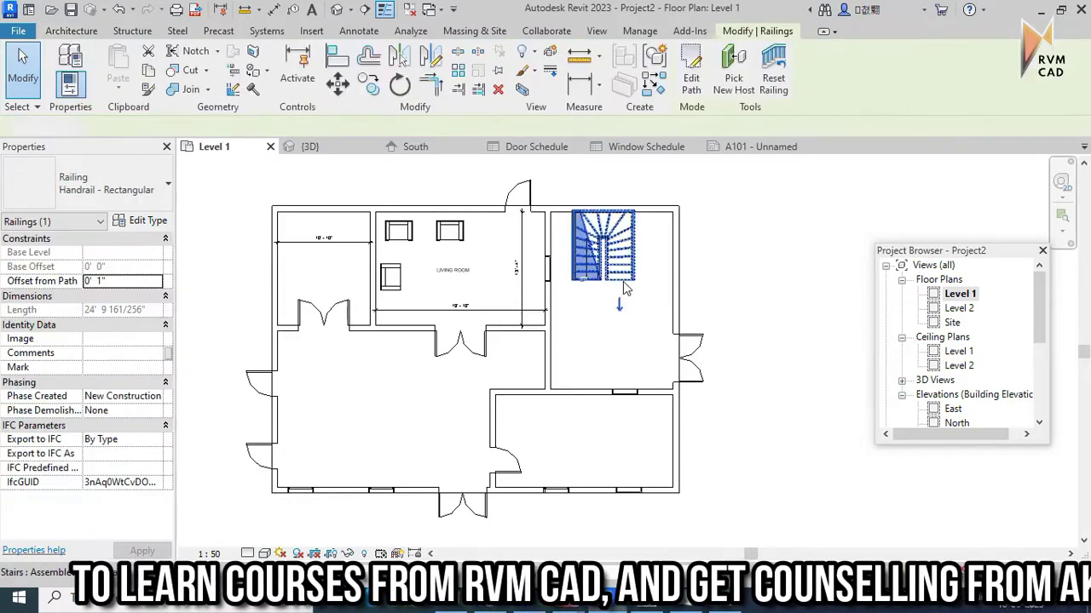
pyautogui.click(625, 287)
pyautogui.click(737, 330)
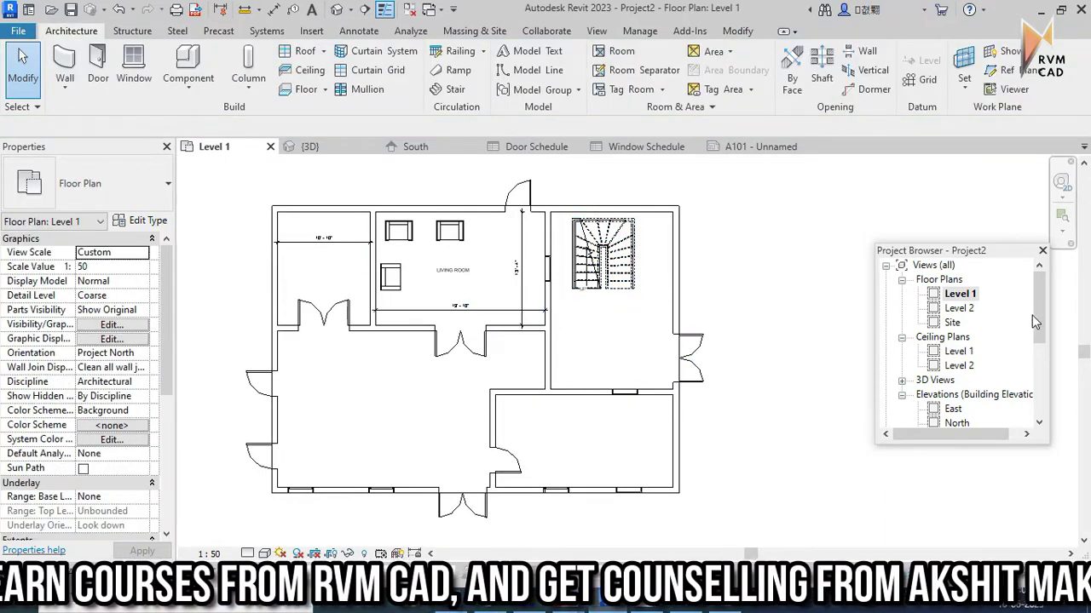
pyautogui.scroll(-3, 948, 341)
# Step: Check the South elevation, then draw a section line across the Level 1 plan past the right wall
pyautogui.doubleClick(956, 308)
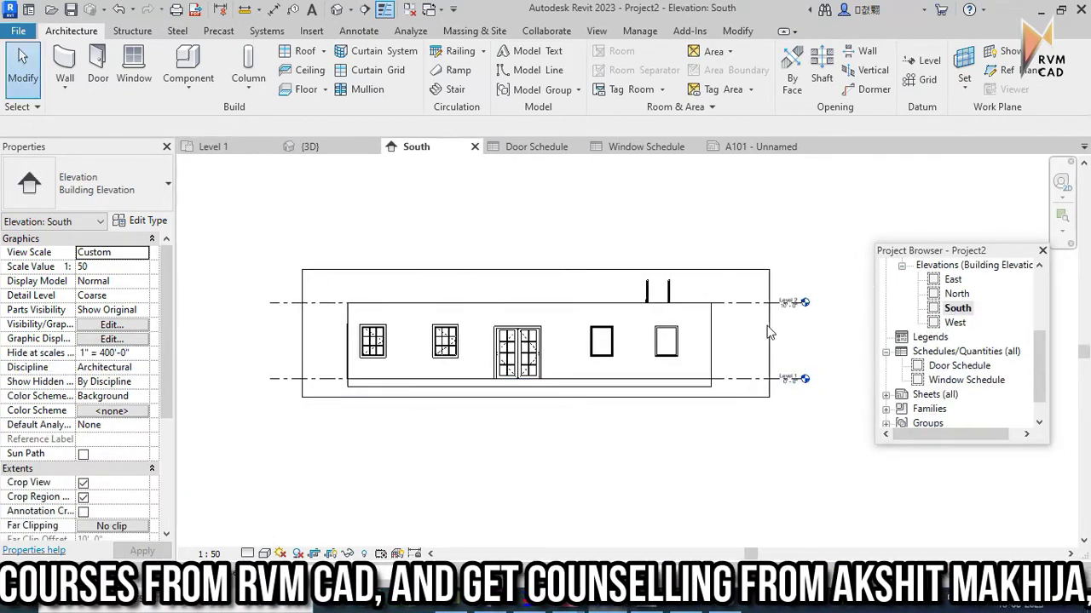
pyautogui.scroll(3, 1048, 364)
pyautogui.doubleClick(960, 293)
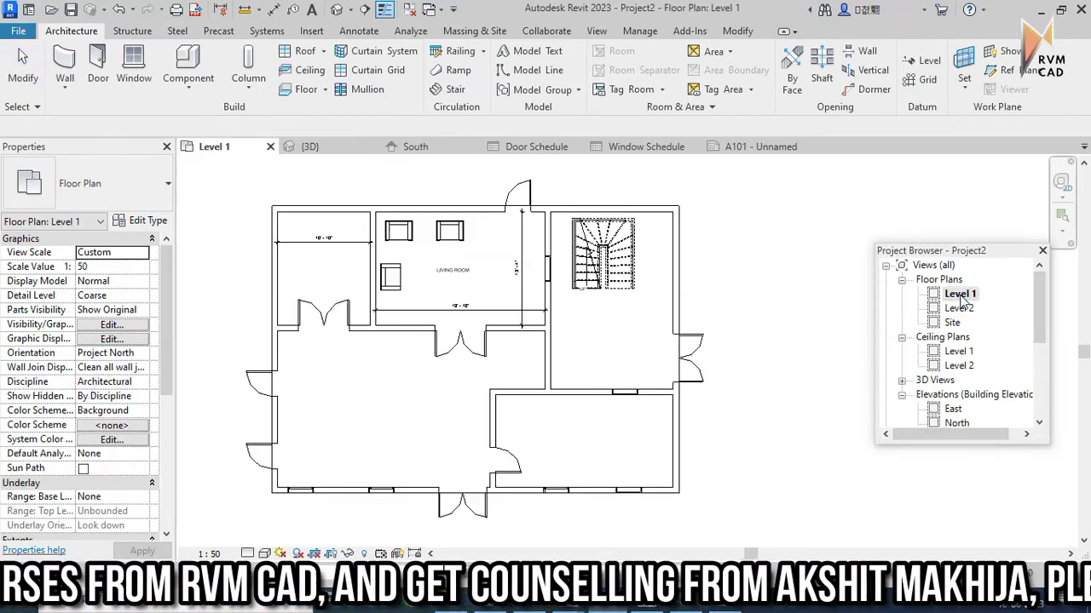
pyautogui.click(599, 37)
pyautogui.click(484, 66)
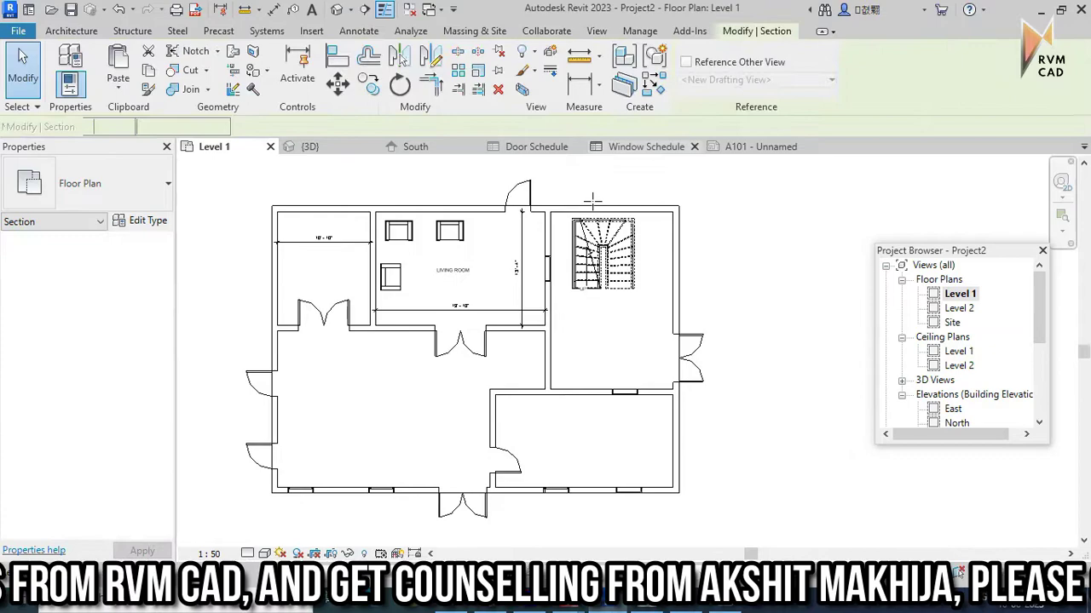
pyautogui.click(256, 310)
pyautogui.click(720, 307)
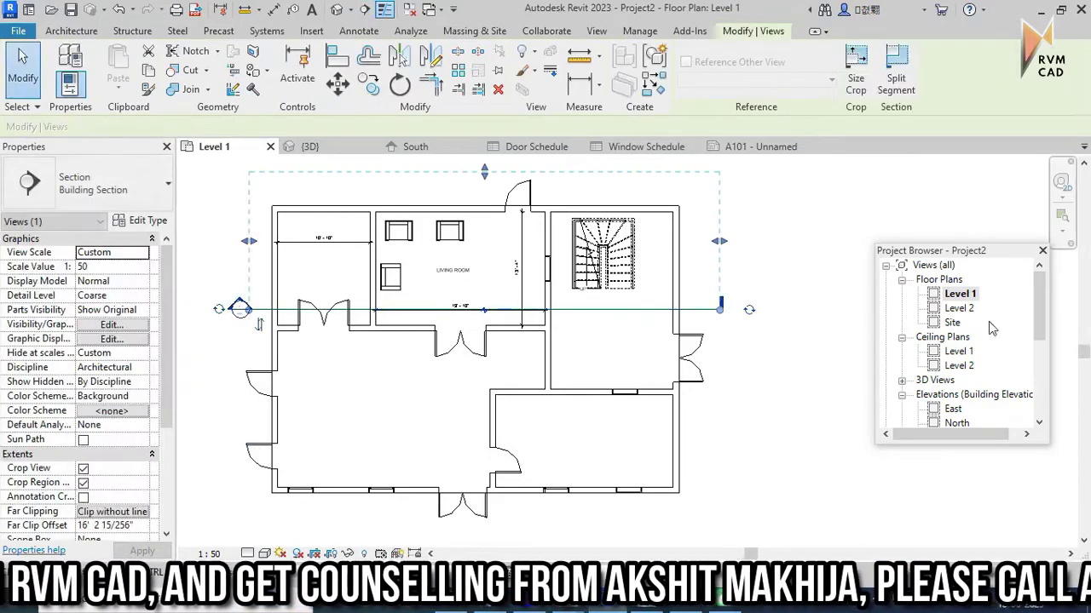
# Step: Open the new Section 1 view, return to Level 1 and dismiss the save reminder
pyautogui.moveTo(1039, 314); pyautogui.dragTo(1038, 366)
pyautogui.click(901, 337)
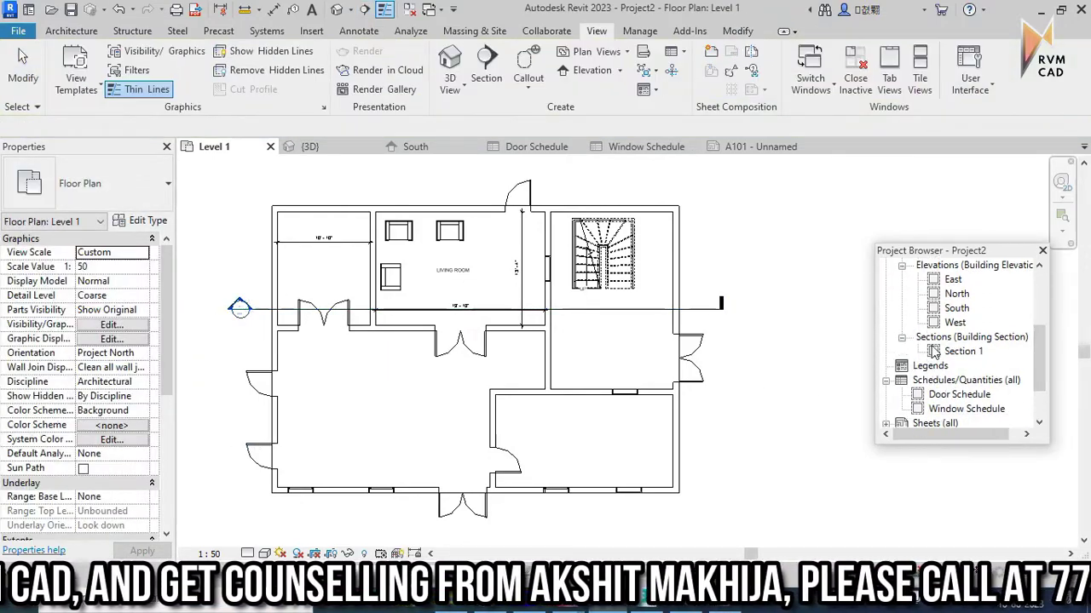
pyautogui.doubleClick(965, 351)
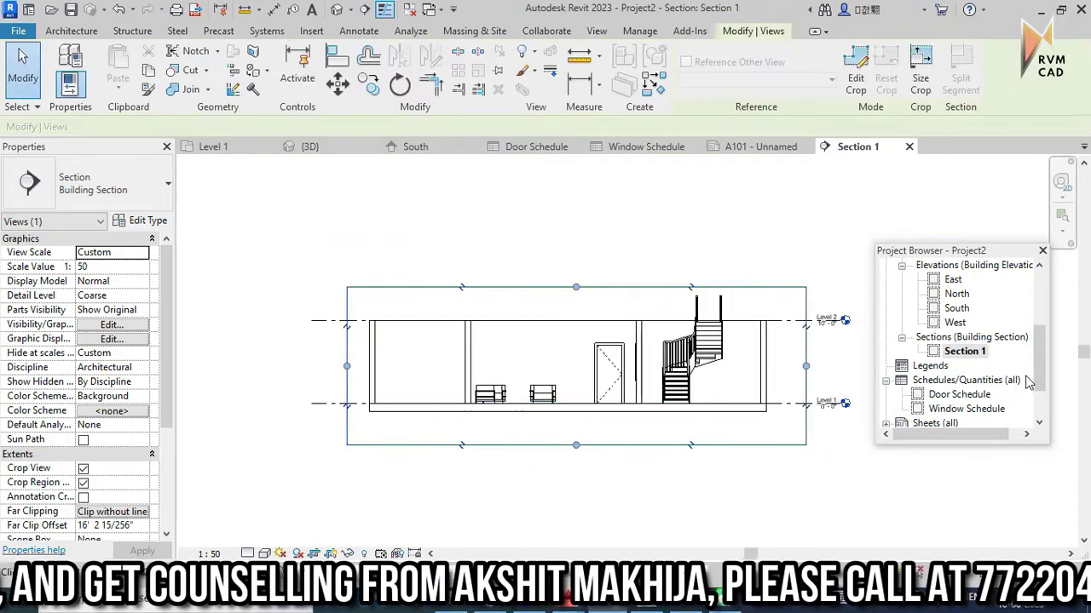
pyautogui.moveTo(1039, 367); pyautogui.dragTo(1038, 309)
pyautogui.doubleClick(966, 296)
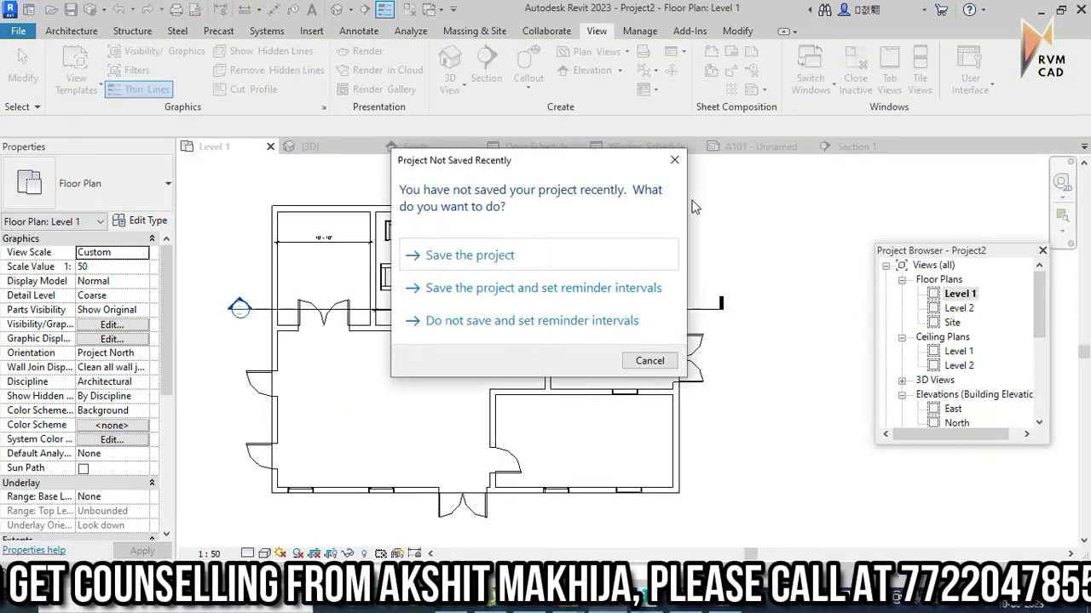
pyautogui.press('Escape')
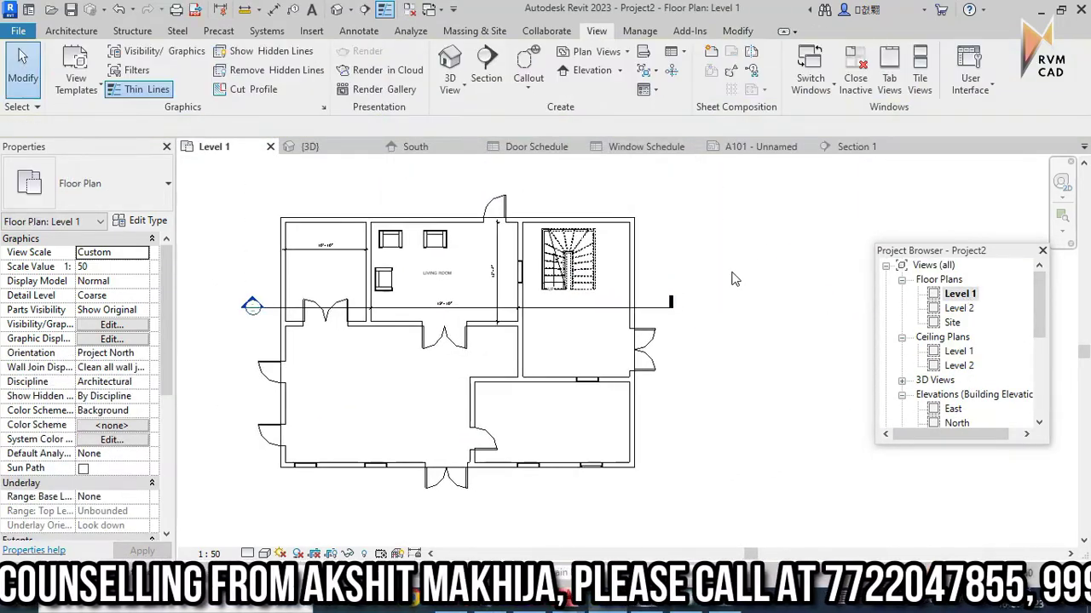
# Step: Start a new Doors schedule from the Schedules menu
pyautogui.click(675, 56)
pyautogui.click(715, 74)
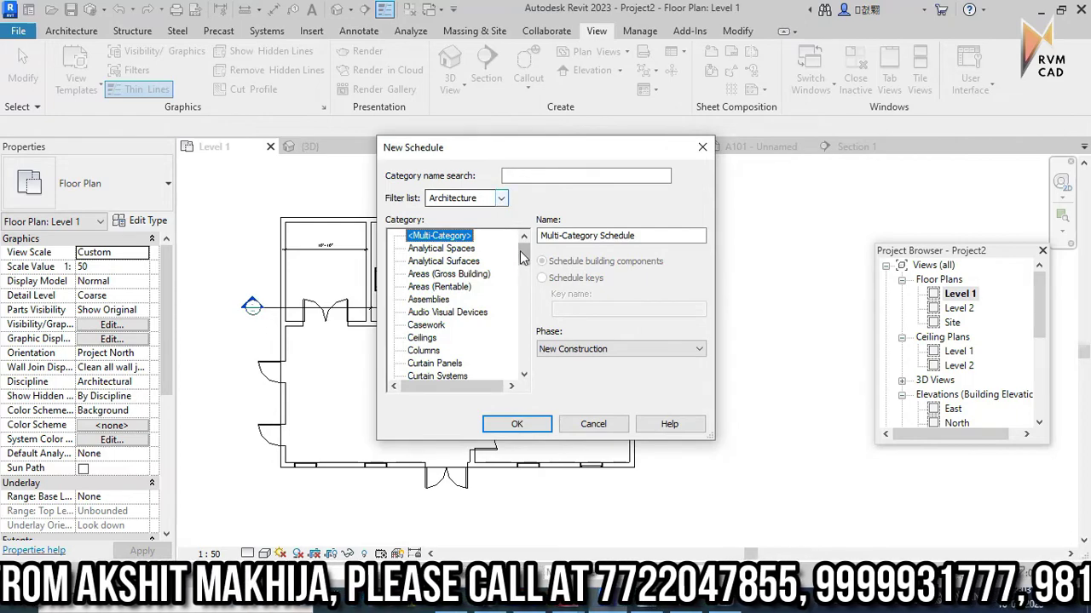
pyautogui.scroll(-2, 523, 258)
pyautogui.scroll(-1, 455, 337)
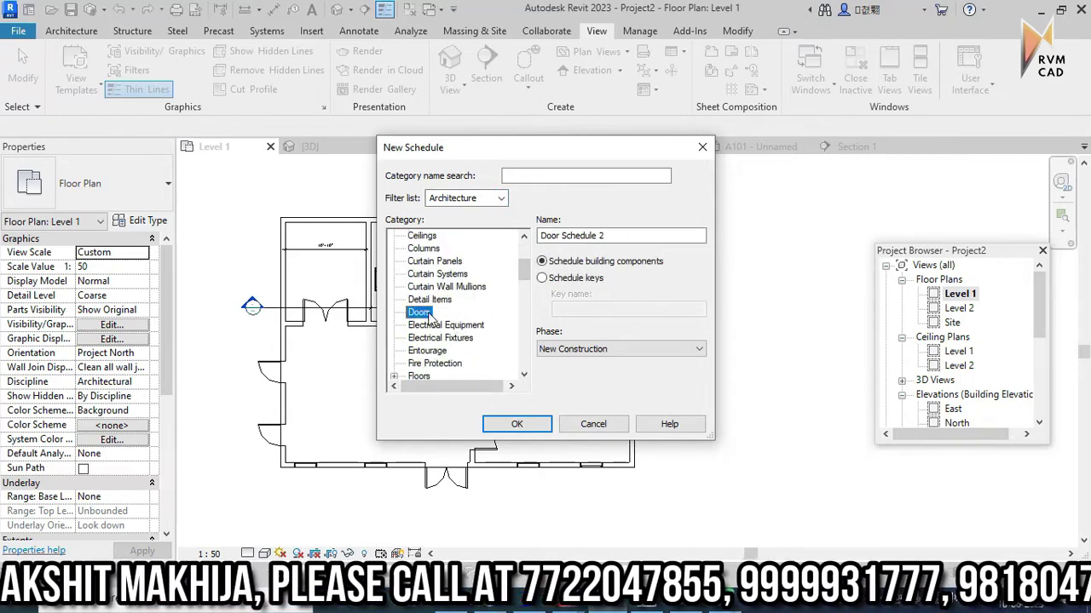
pyautogui.click(533, 426)
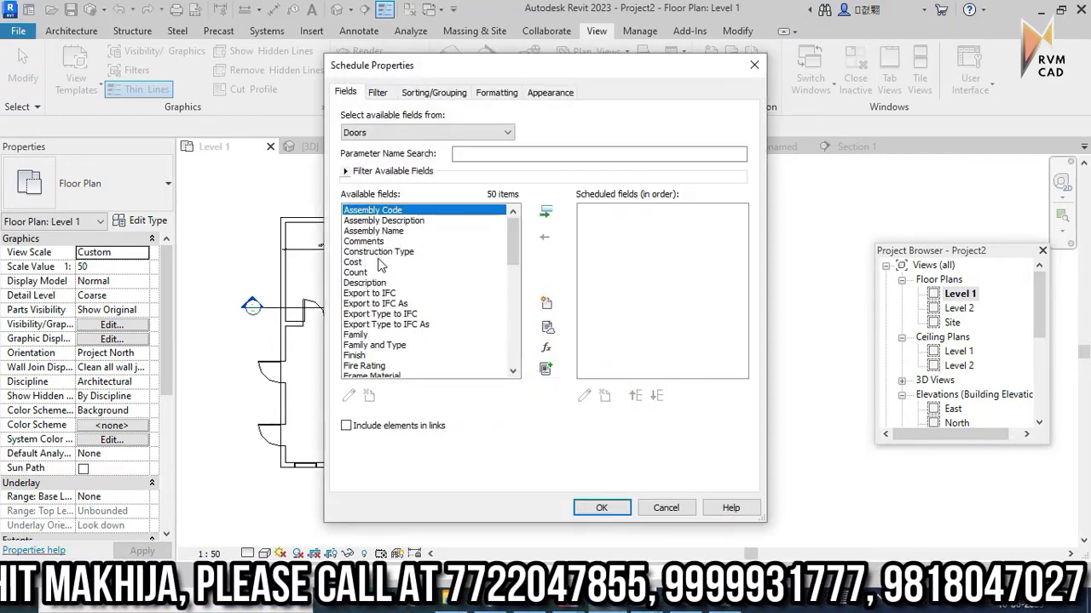
# Step: Add the Cost, Mark, Width and Height fields to the door schedule
pyautogui.click(362, 263)
pyautogui.click(545, 215)
pyautogui.moveTo(511, 249); pyautogui.dragTo(511, 303)
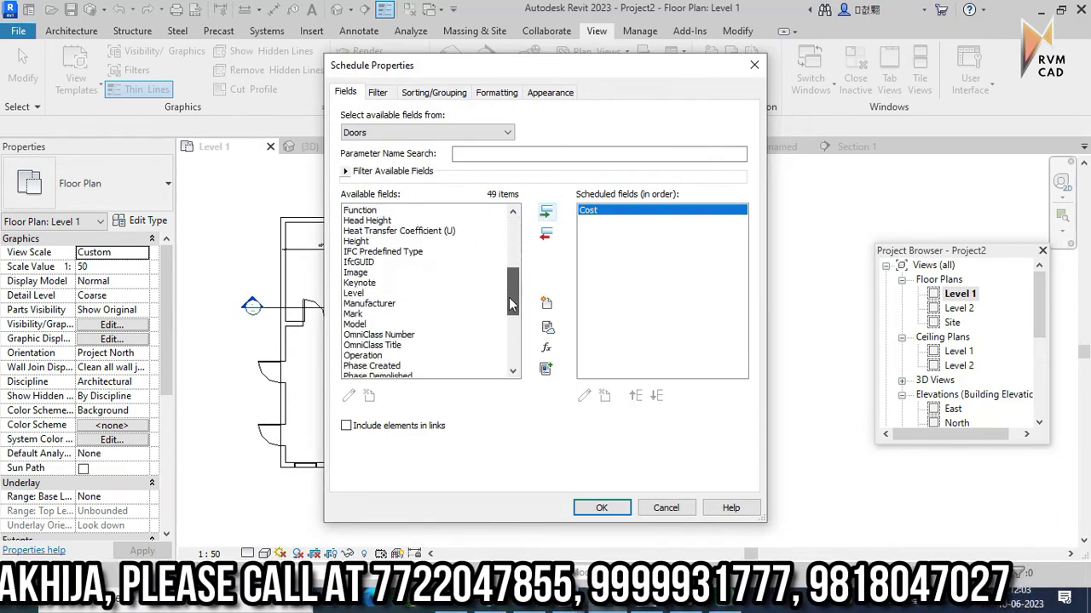
pyautogui.click(364, 313)
pyautogui.click(545, 211)
pyautogui.scroll(-5, 400, 358)
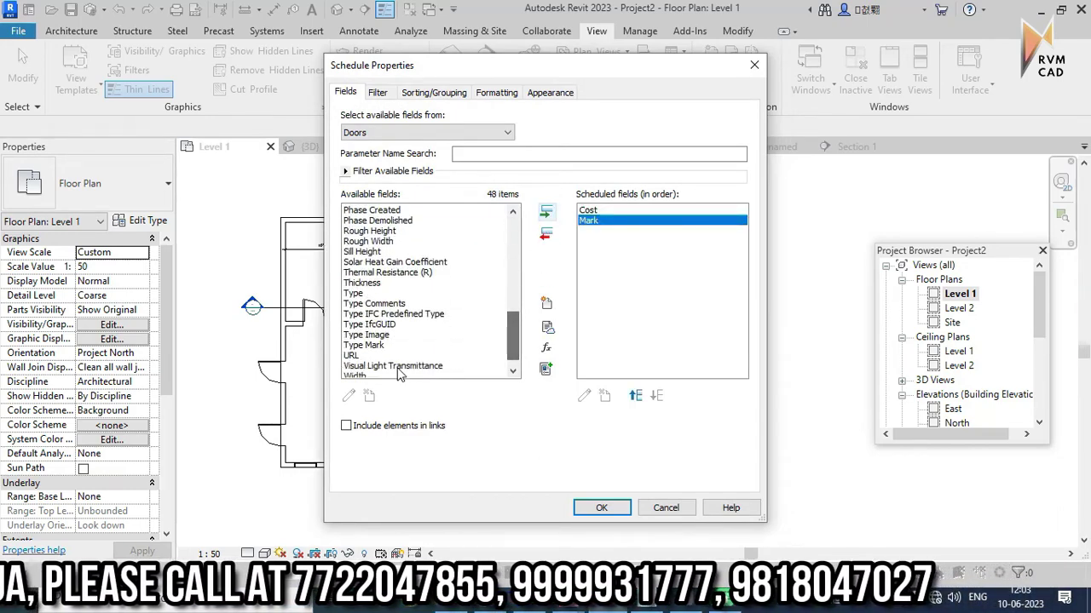
pyautogui.click(358, 375)
pyautogui.click(545, 213)
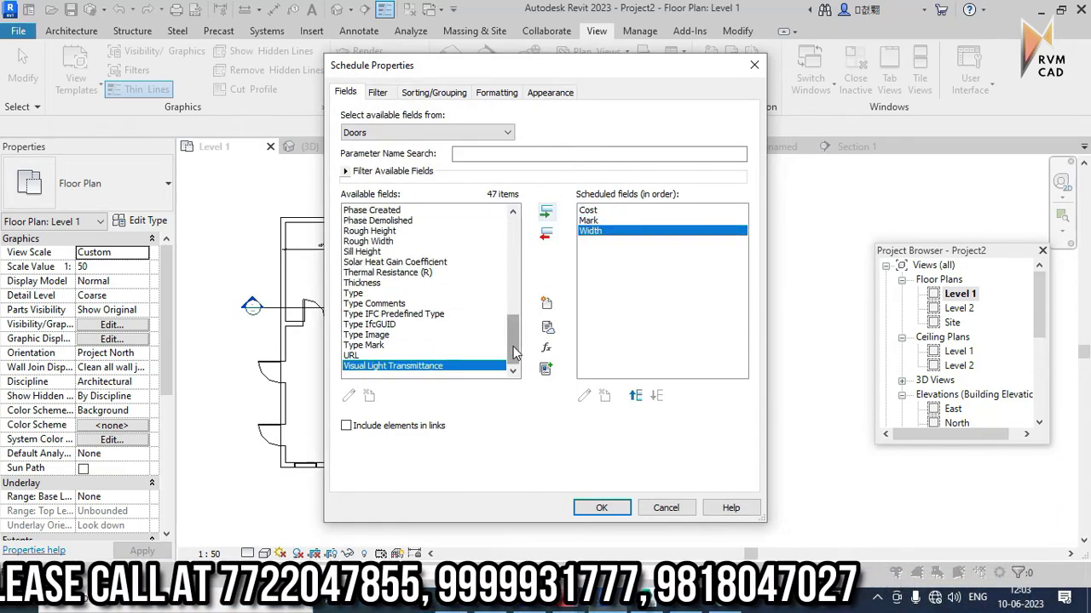
pyautogui.moveTo(513, 351); pyautogui.dragTo(518, 294)
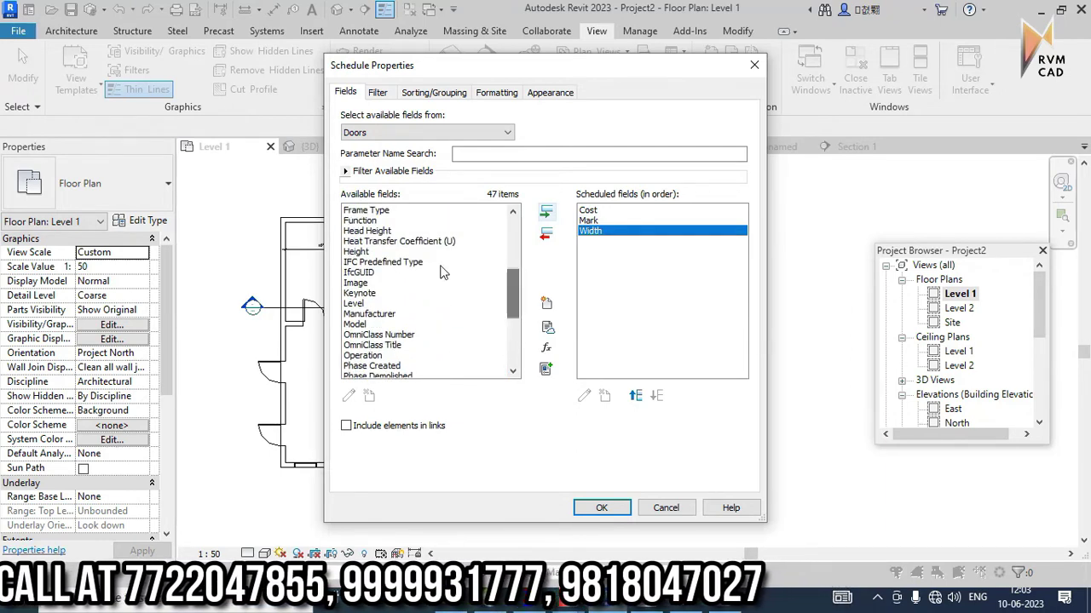
pyautogui.click(550, 216)
pyautogui.moveTo(511, 308); pyautogui.dragTo(513, 274)
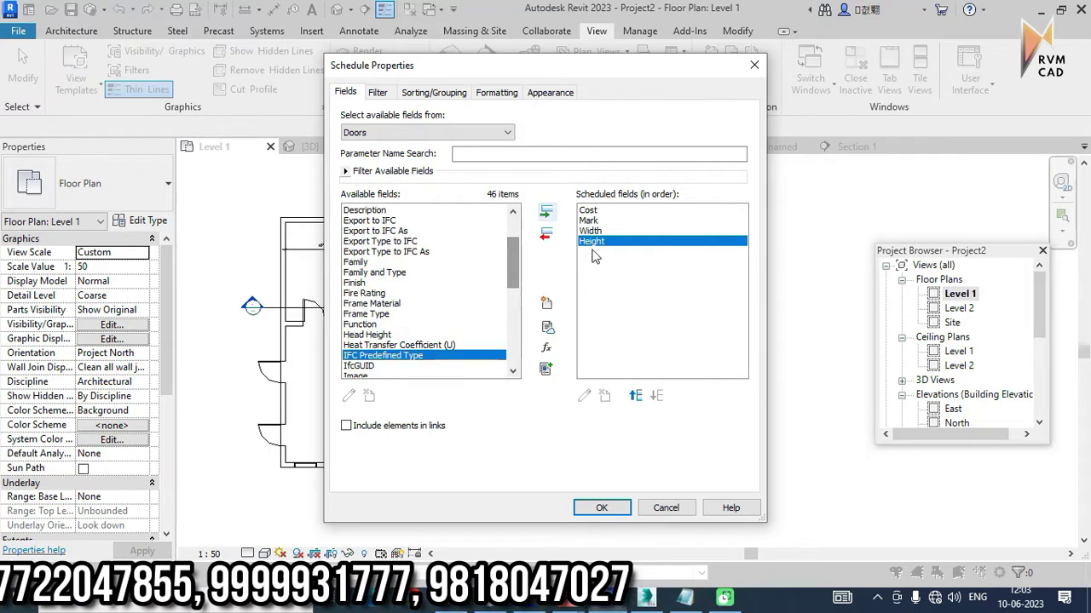
# Step: Reorder the columns to Mark, Width, Height, Cost and confirm the schedule
pyautogui.click(588, 221)
pyautogui.click(639, 395)
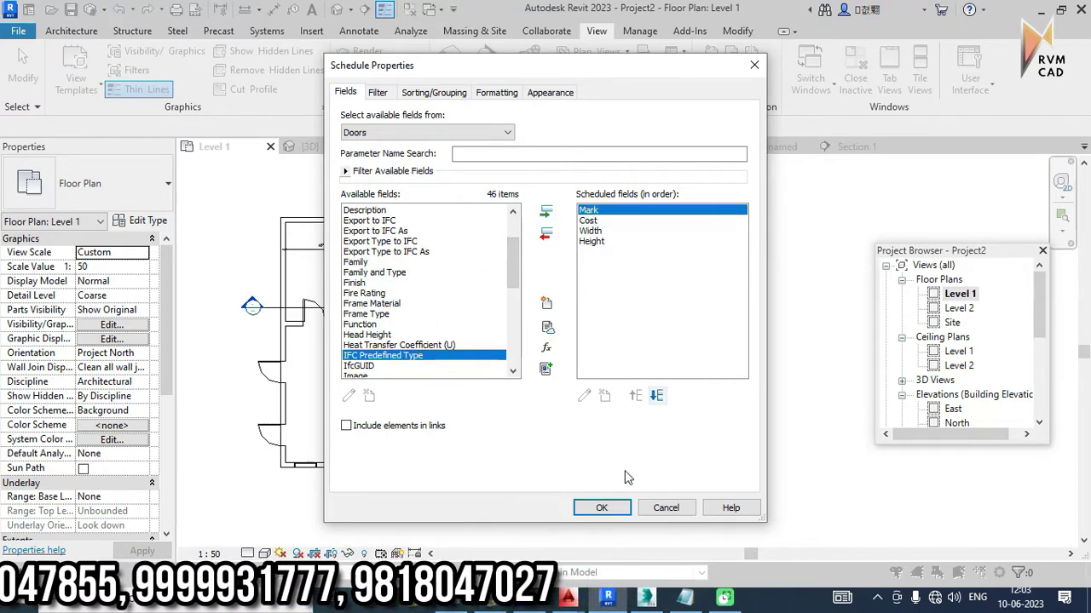
pyautogui.click(588, 220)
pyautogui.click(657, 395)
pyautogui.click(656, 395)
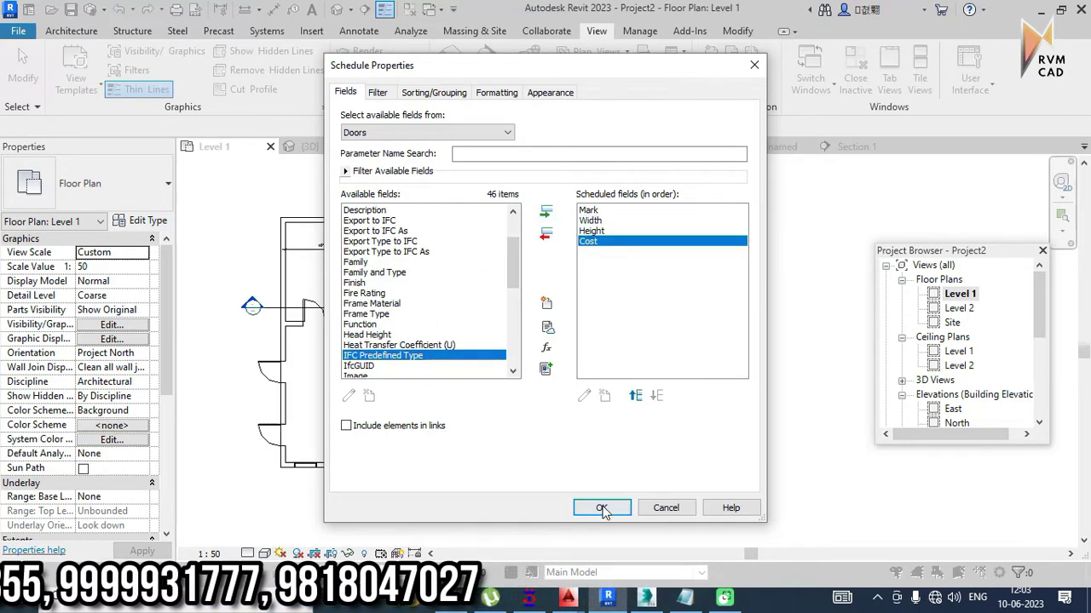
pyautogui.click(601, 508)
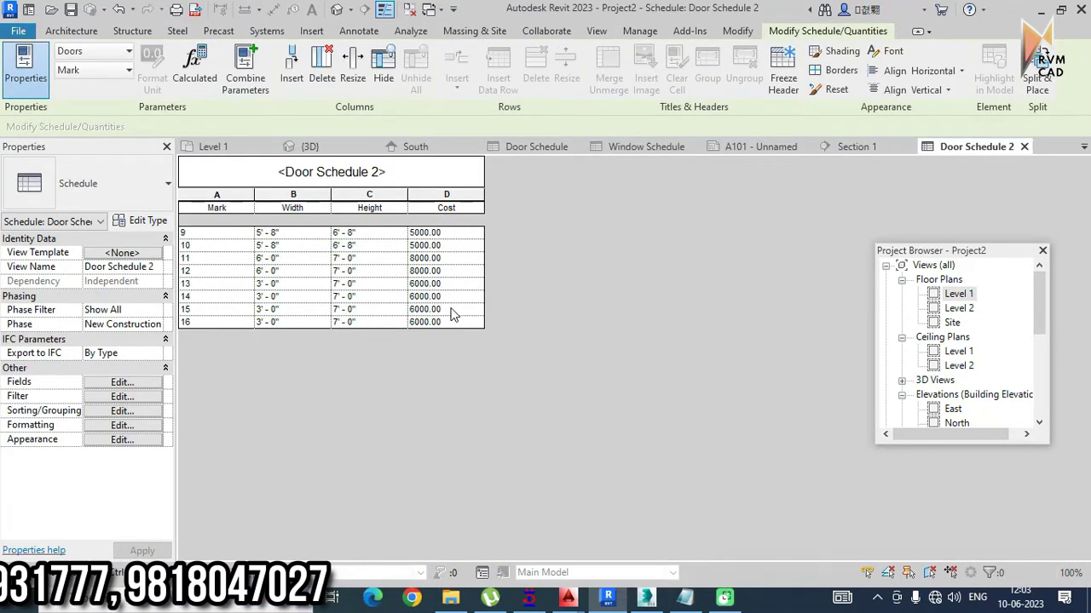
# Step: Set the Cost column to calculate totals and turn on the grand totals row
pyautogui.click(122, 382)
pyautogui.click(546, 94)
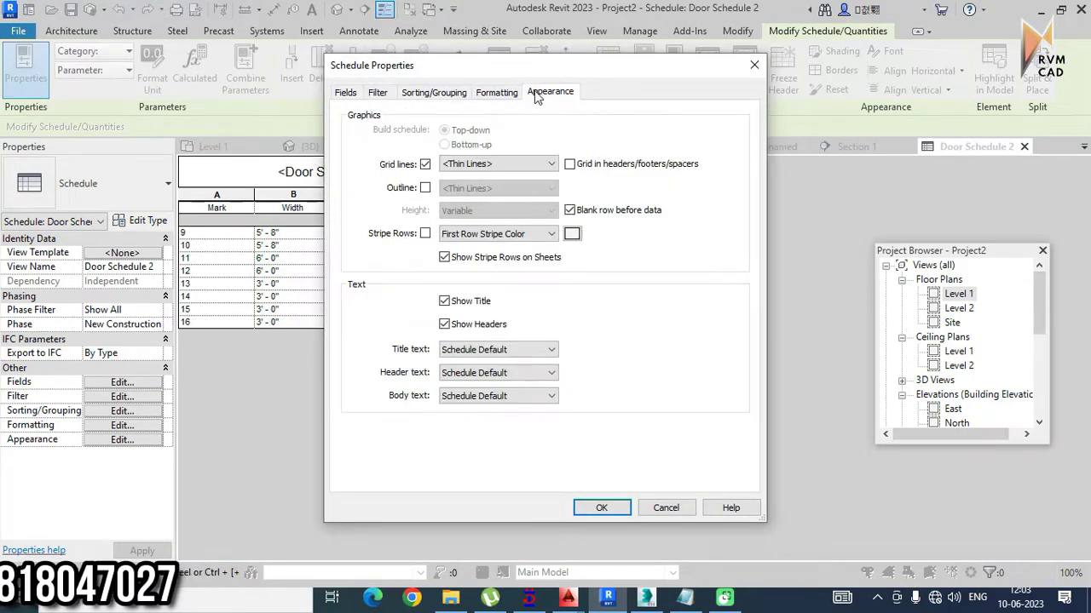
pyautogui.click(512, 94)
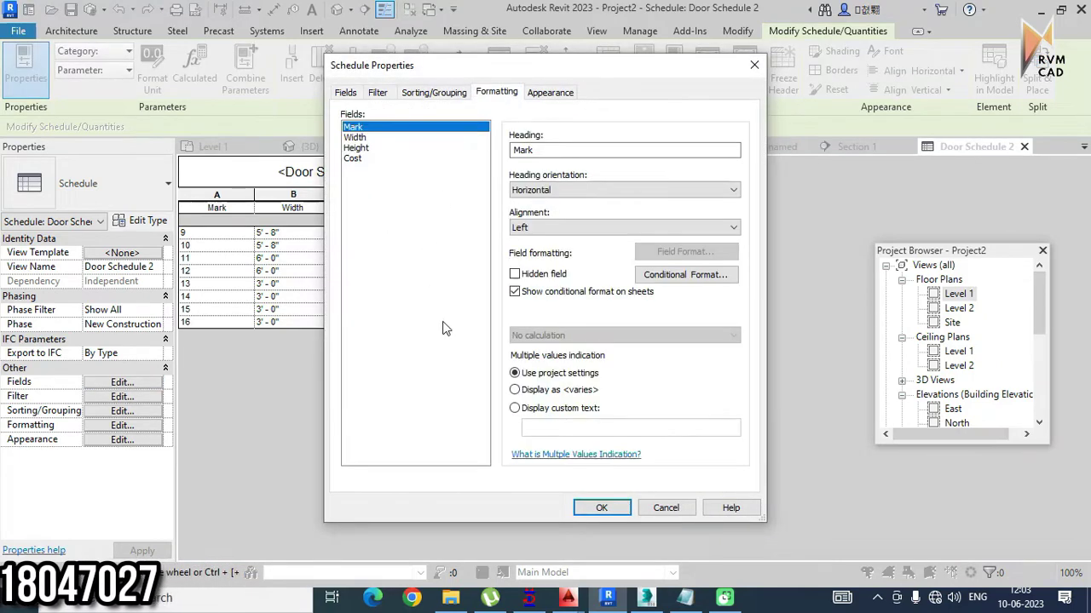
pyautogui.click(353, 158)
pyautogui.click(624, 335)
pyautogui.click(562, 357)
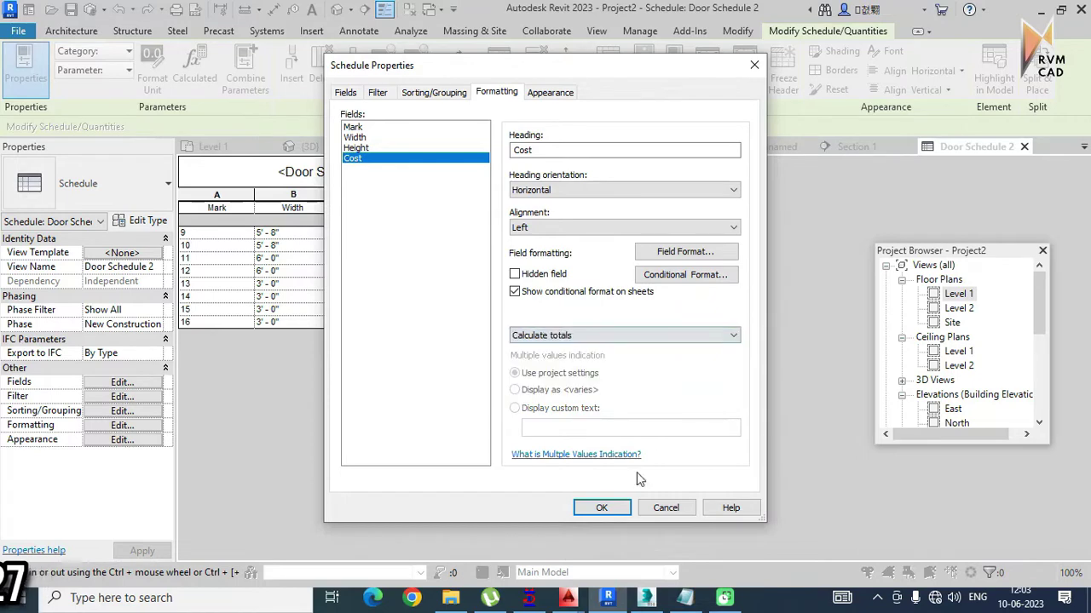
pyautogui.click(439, 93)
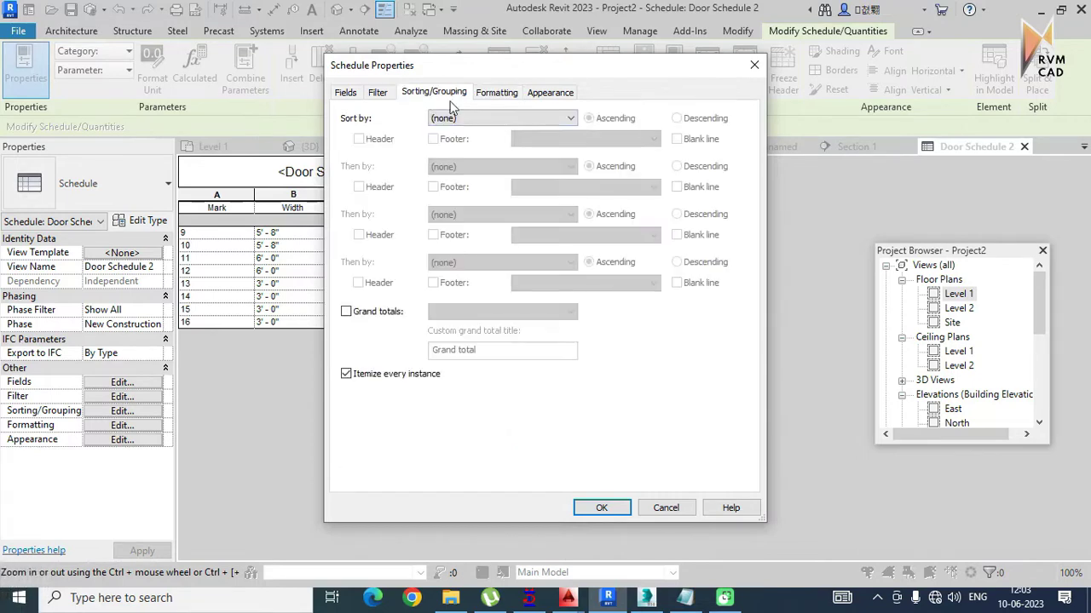
pyautogui.click(346, 312)
pyautogui.click(602, 508)
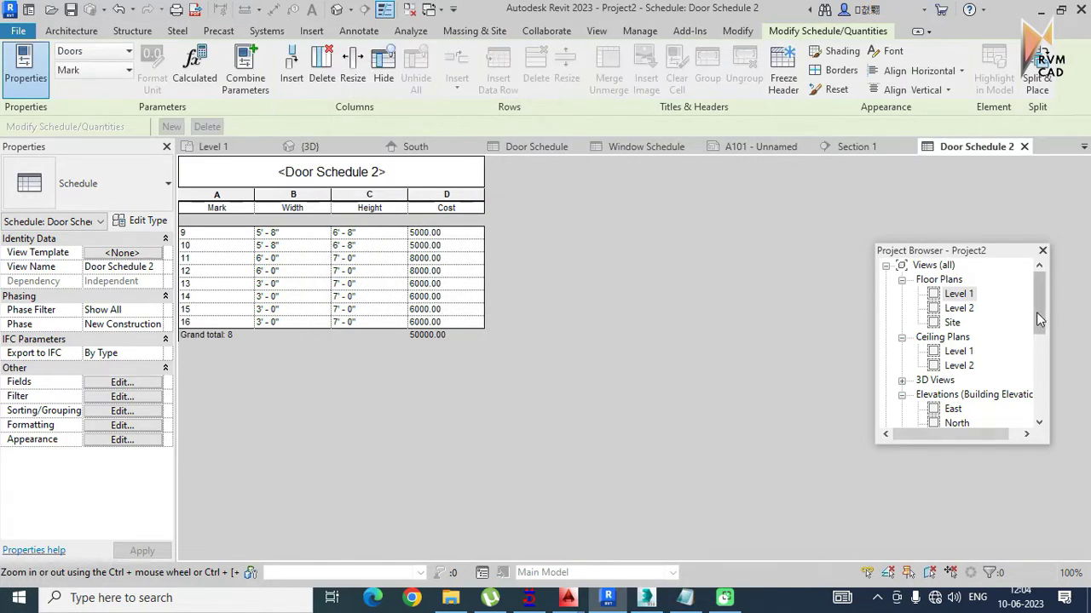
# Step: Open the Window Schedule, then go back to the Level 1 floor plan
pyautogui.moveTo(1038, 318); pyautogui.dragTo(1036, 335)
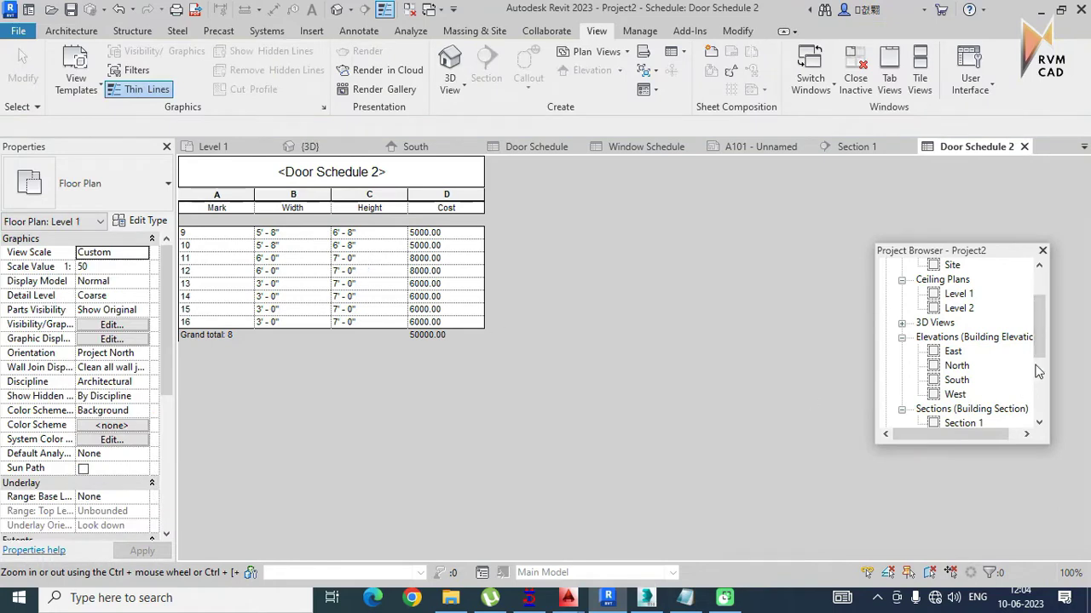
pyautogui.scroll(-2, 1038, 369)
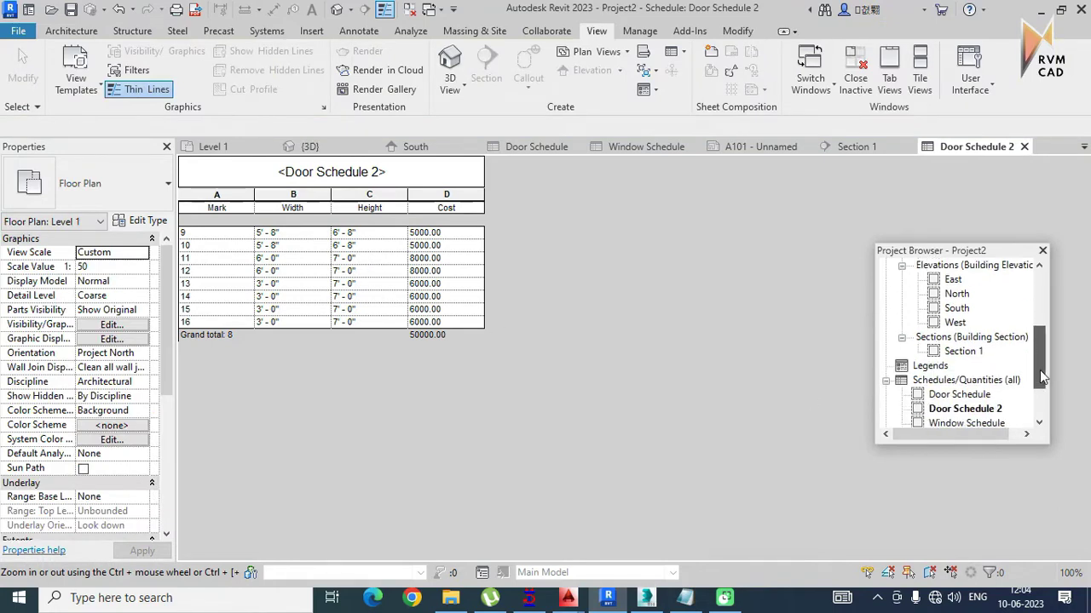
pyautogui.click(997, 423)
pyautogui.doubleClick(997, 423)
pyautogui.click(557, 272)
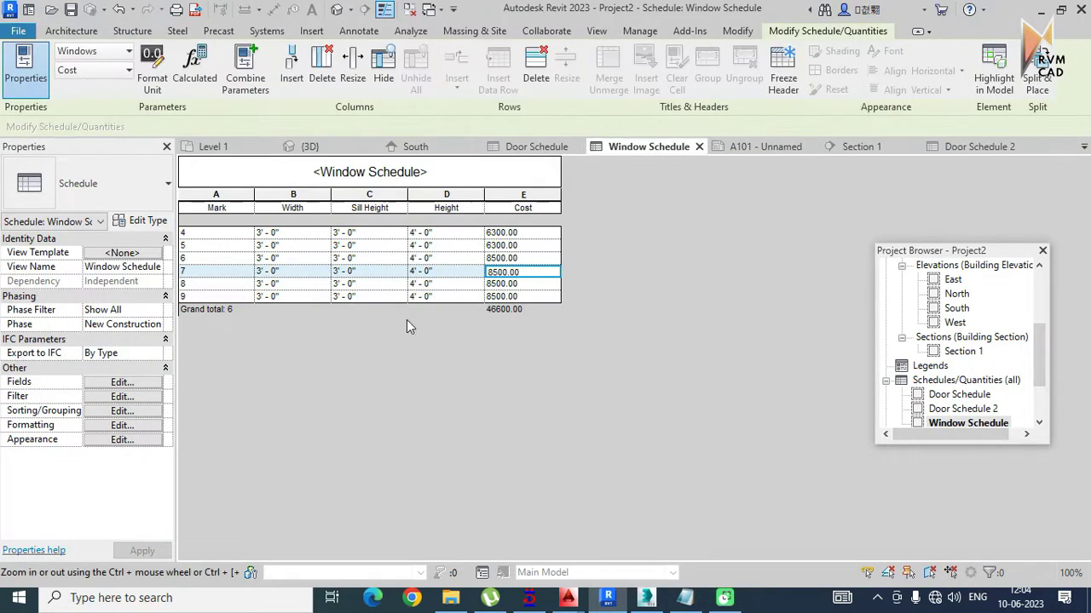
pyautogui.moveTo(1044, 379); pyautogui.dragTo(1038, 300)
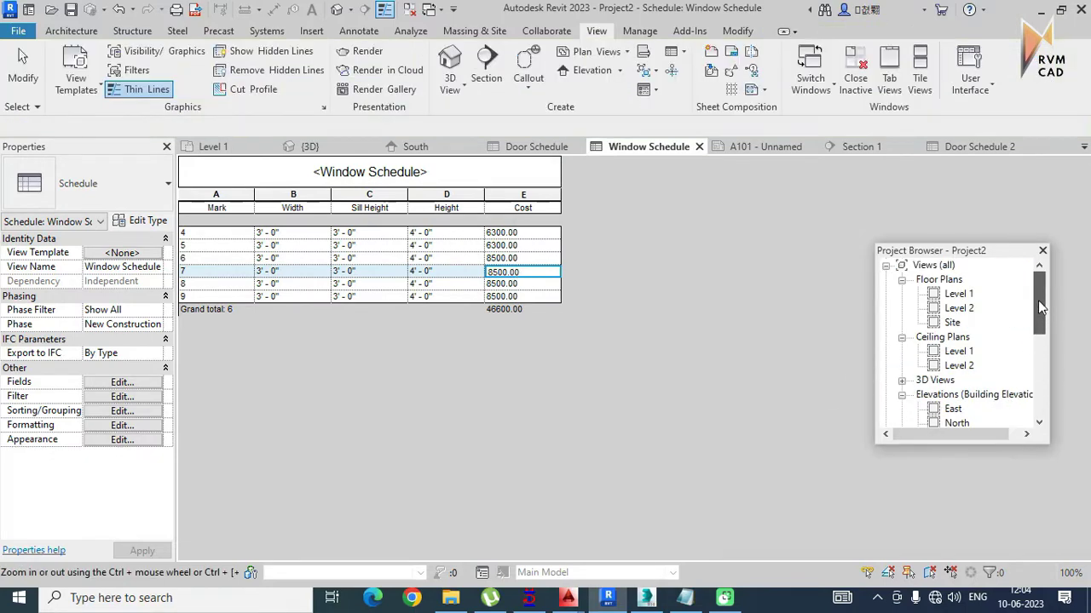
pyautogui.doubleClick(959, 294)
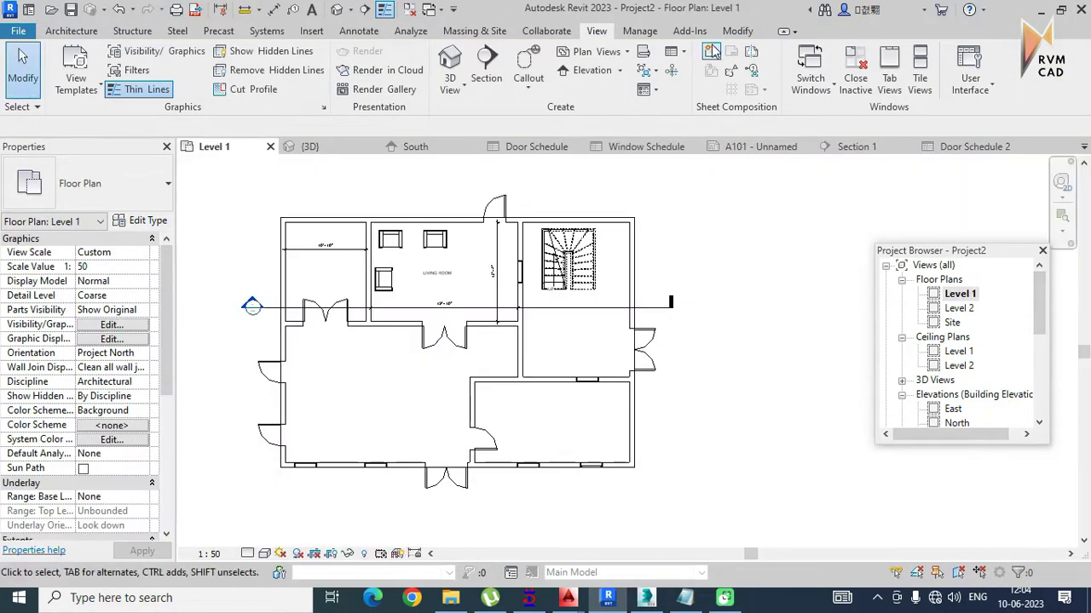
# Step: Create sheet A102 with the default titleblock and place the Level 1 plan on it
pyautogui.click(711, 51)
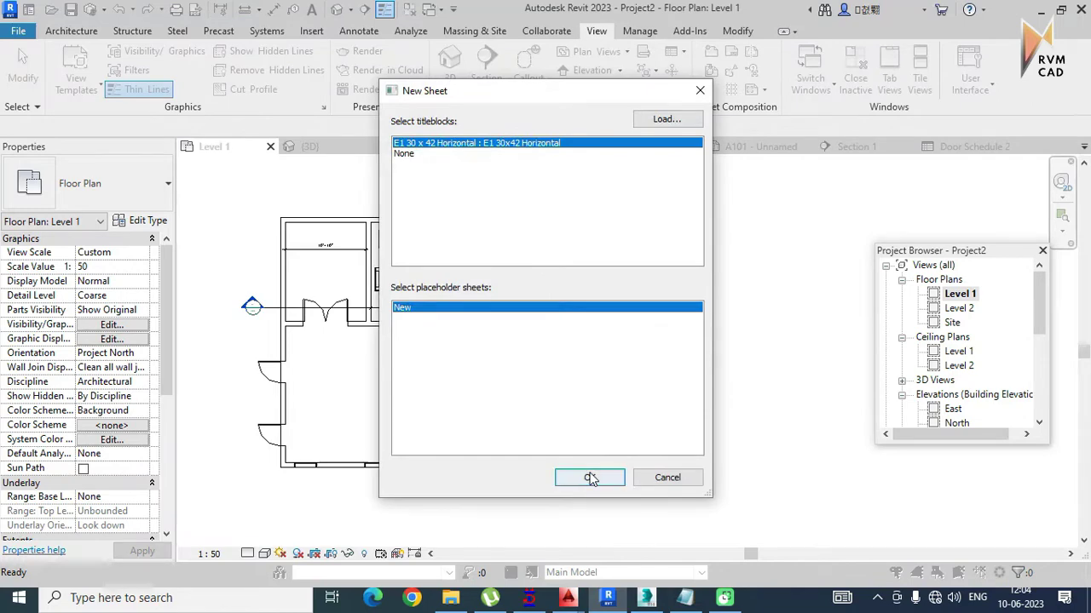
pyautogui.click(591, 478)
pyautogui.click(959, 294)
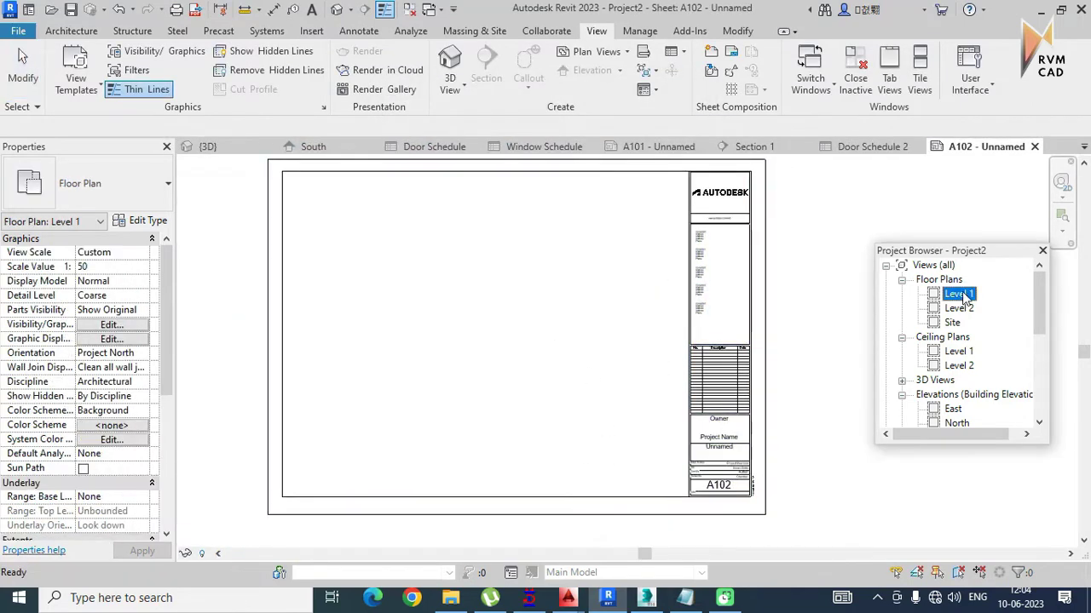
pyautogui.click(460, 331)
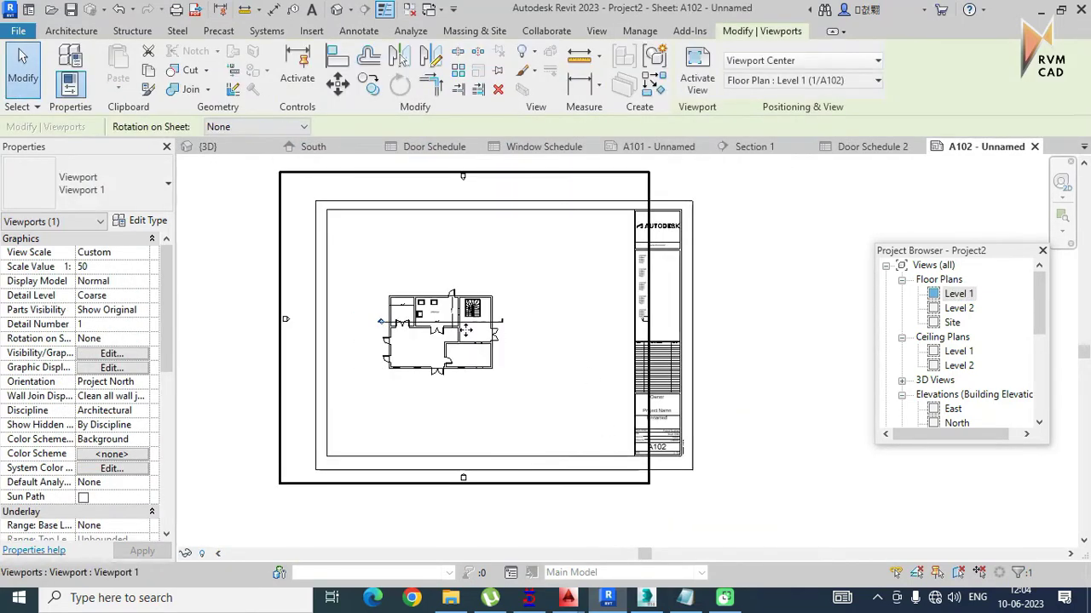
pyautogui.press('Escape')
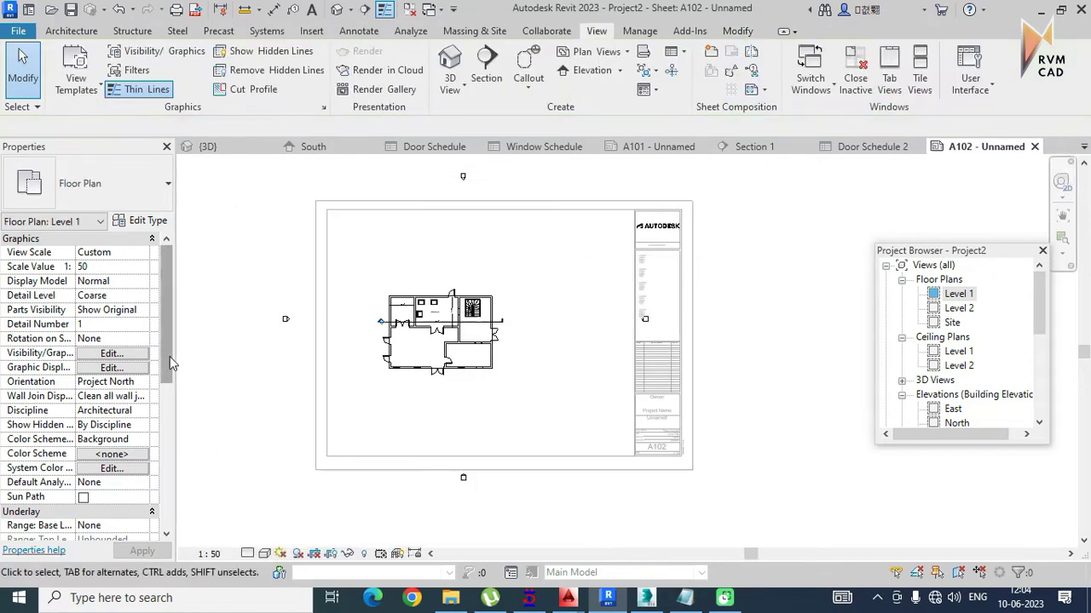
# Step: Pull all four crop edges of the Level 1 viewport tightly around the building
pyautogui.scroll(-3, 116, 438)
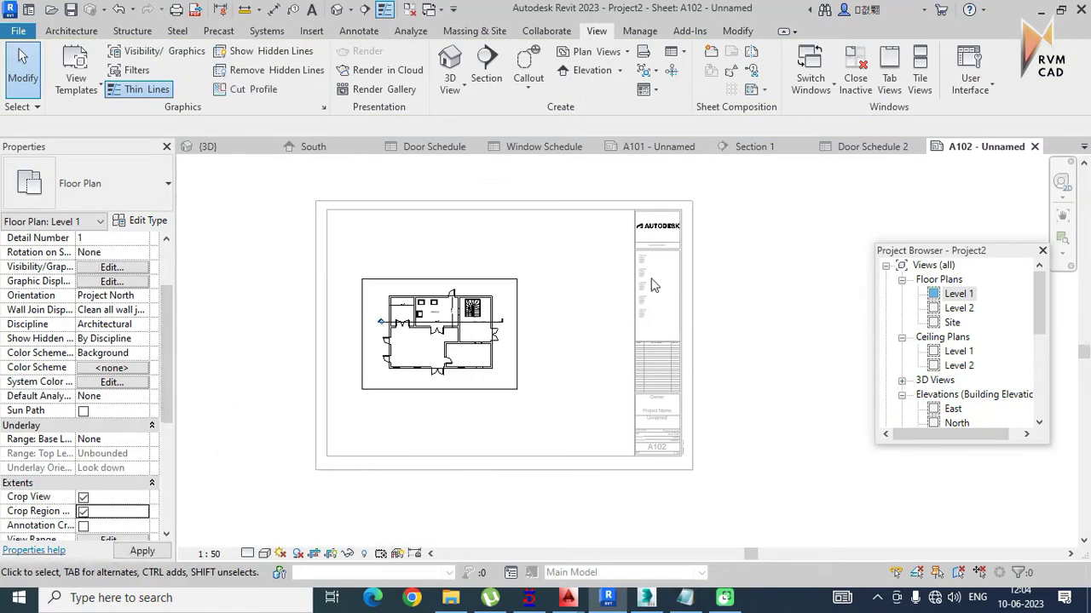
pyautogui.click(516, 349)
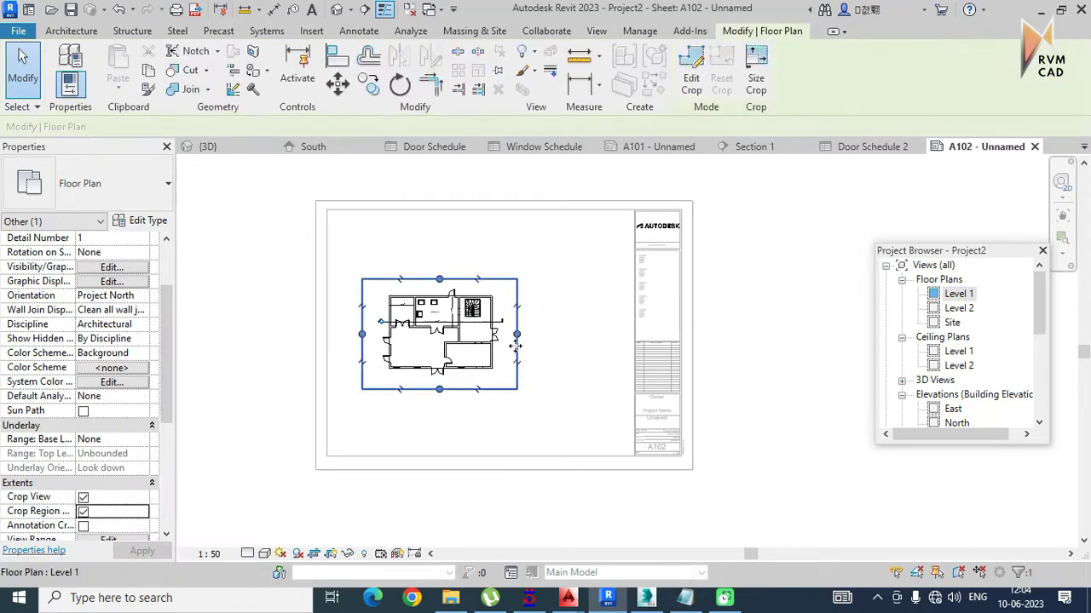
pyautogui.moveTo(516, 334); pyautogui.dragTo(505, 334)
pyautogui.moveTo(369, 335); pyautogui.dragTo(371, 335)
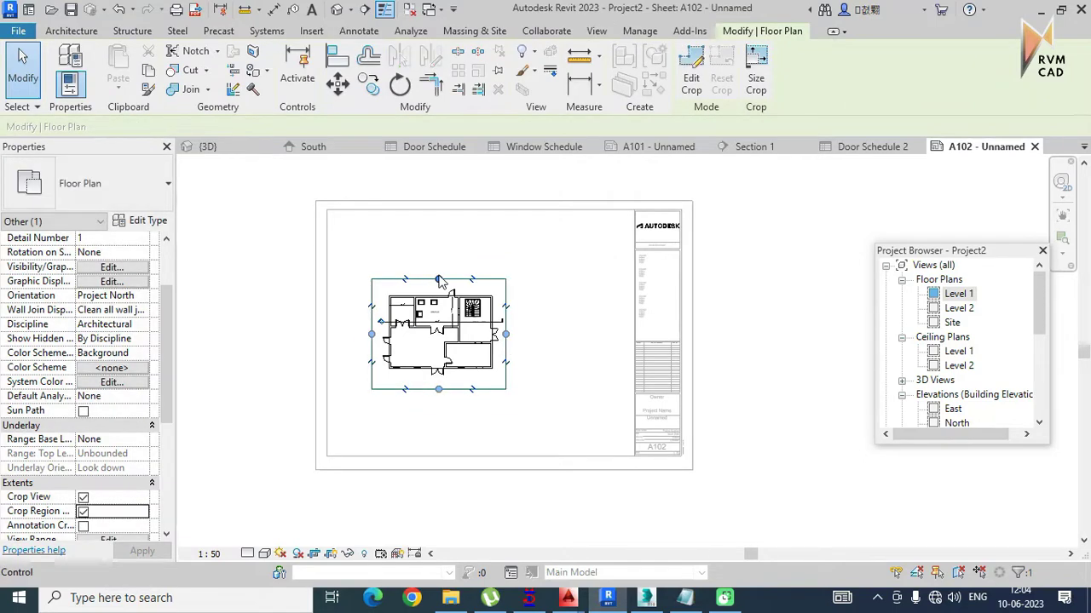
pyautogui.moveTo(437, 390); pyautogui.dragTo(438, 380)
pyautogui.moveTo(436, 279)
pyautogui.mouseDown()
pyautogui.moveTo(438, 290)
pyautogui.moveTo(450, 286)
pyautogui.mouseUp()
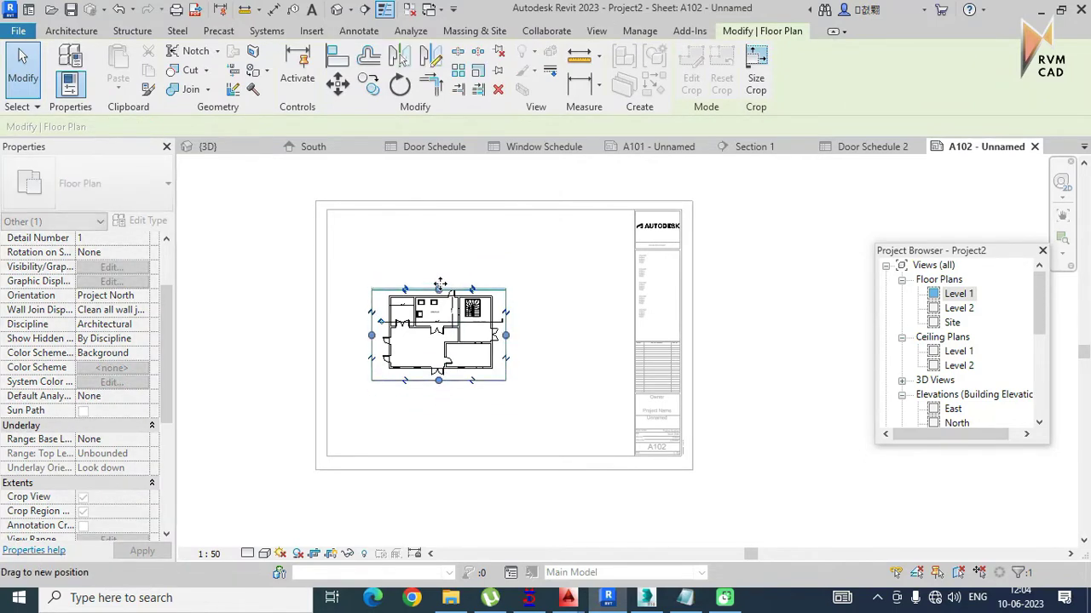
pyautogui.click(561, 305)
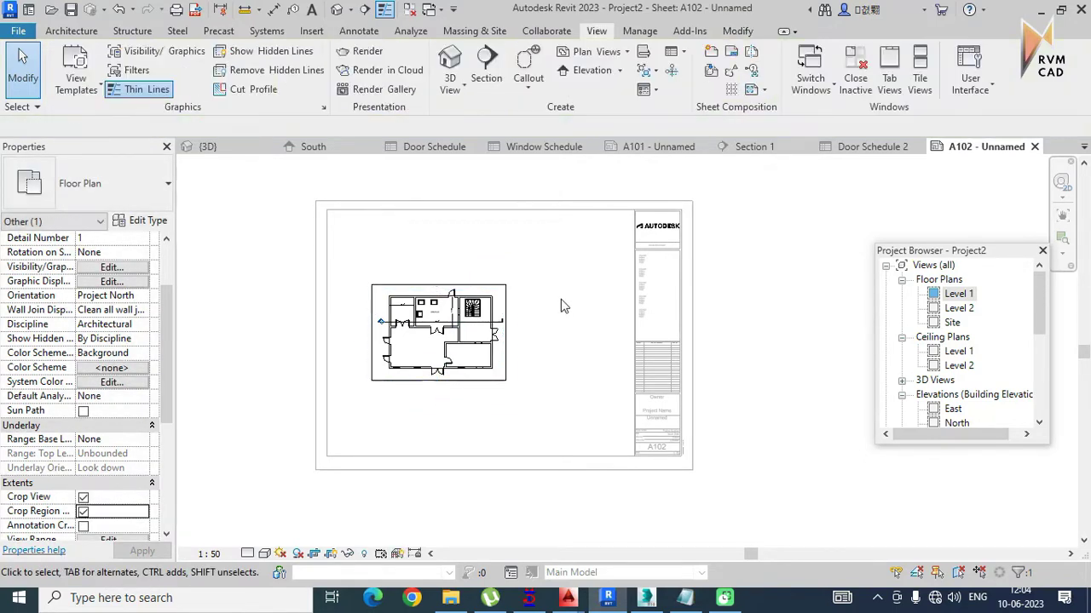
pyautogui.click(764, 89)
pyautogui.click(788, 128)
# Step: Try a 1:30 scale on the Level 1 viewport, then set the scale back to 50
pyautogui.click(508, 295)
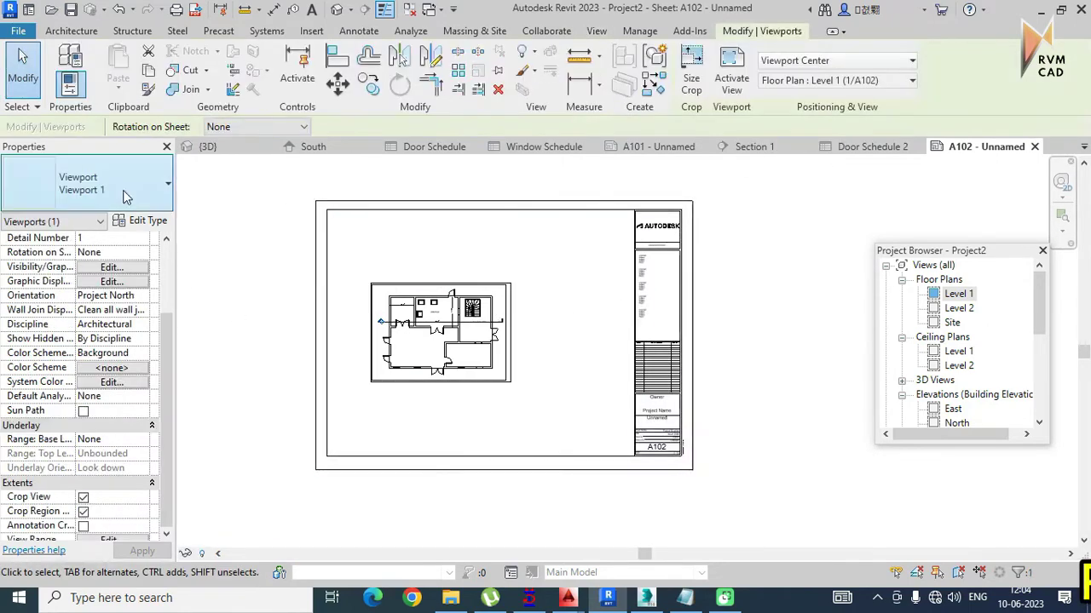
pyautogui.scroll(3, 158, 244)
pyautogui.click(110, 252)
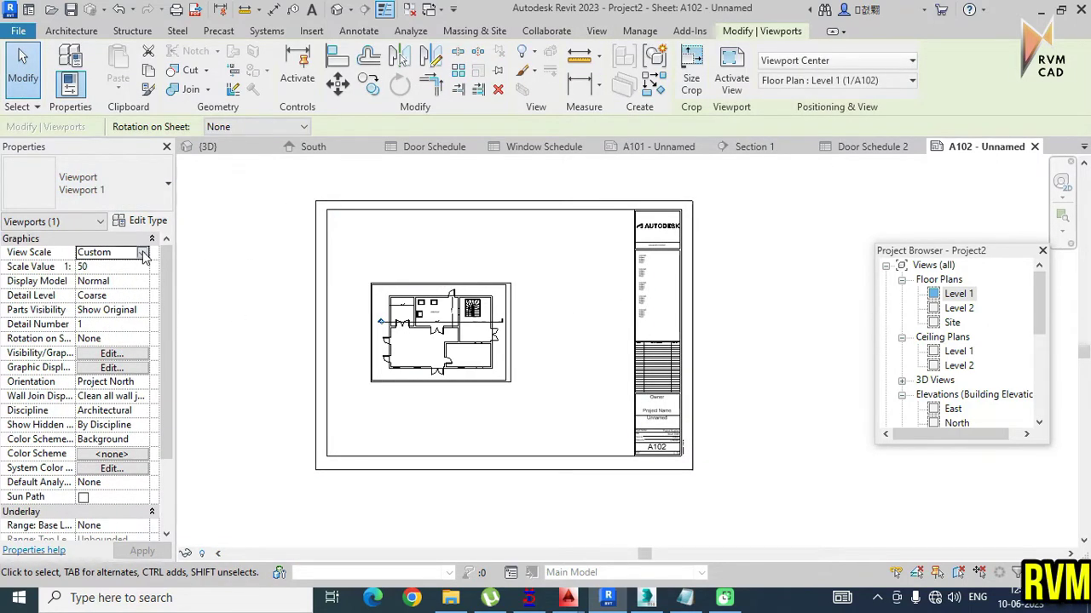
pyautogui.click(151, 252)
pyautogui.click(117, 267)
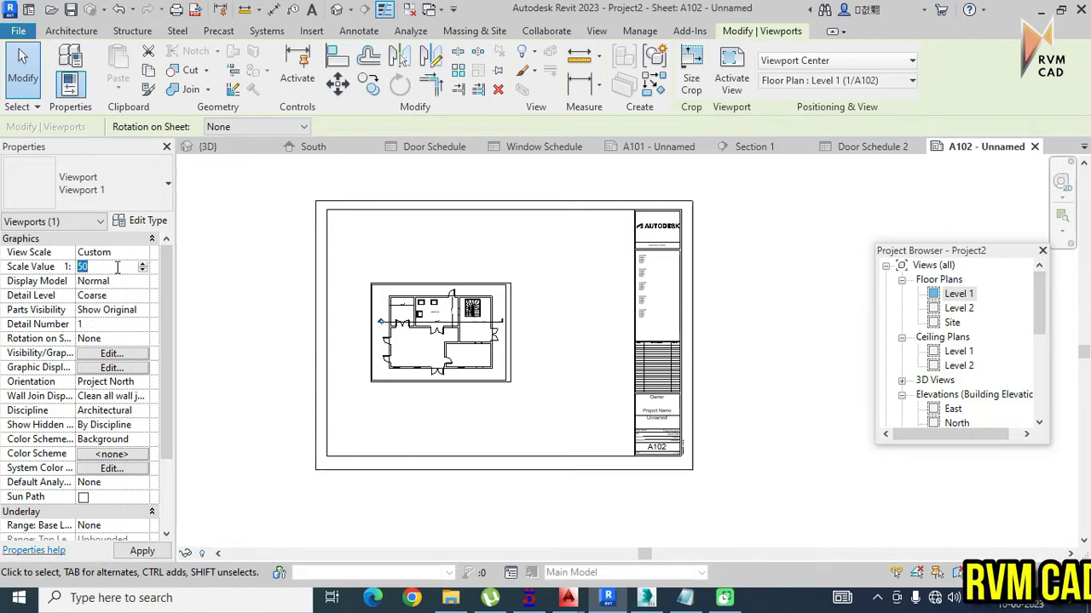
pyautogui.write('30')
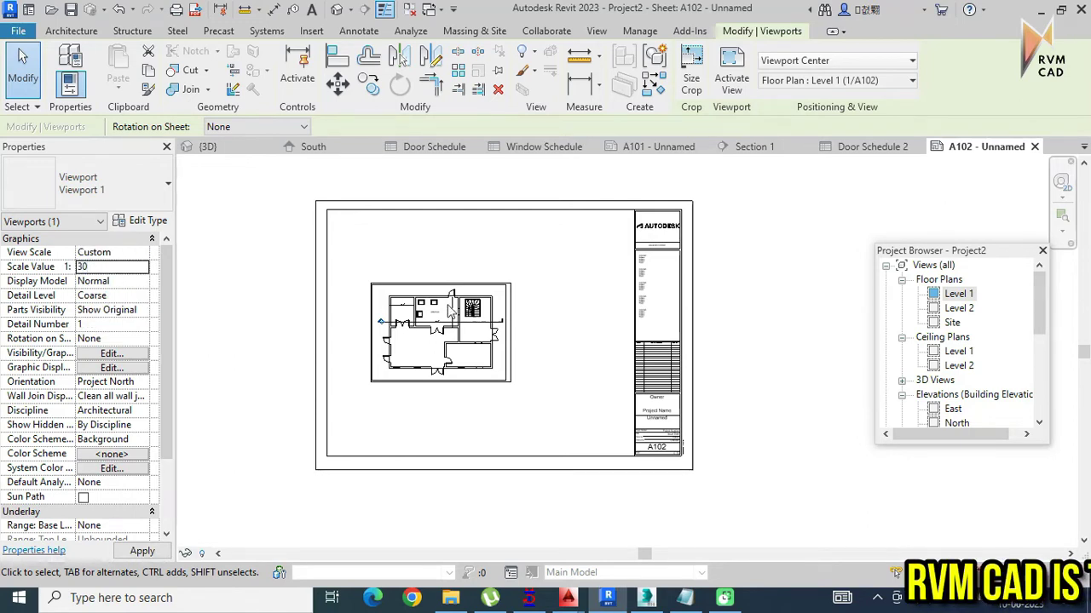
pyautogui.press('Return')
pyautogui.click(98, 266)
pyautogui.write('50')
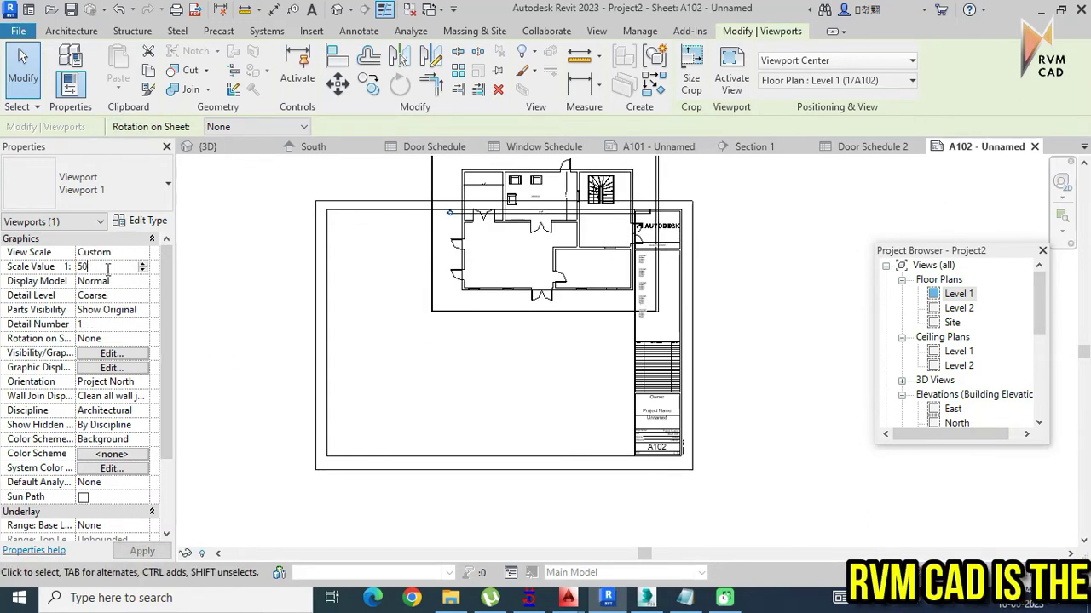
# Step: Drag the 1:50 floor plan viewport to the upper left of sheet A102
pyautogui.moveTo(545, 247); pyautogui.dragTo(415, 292)
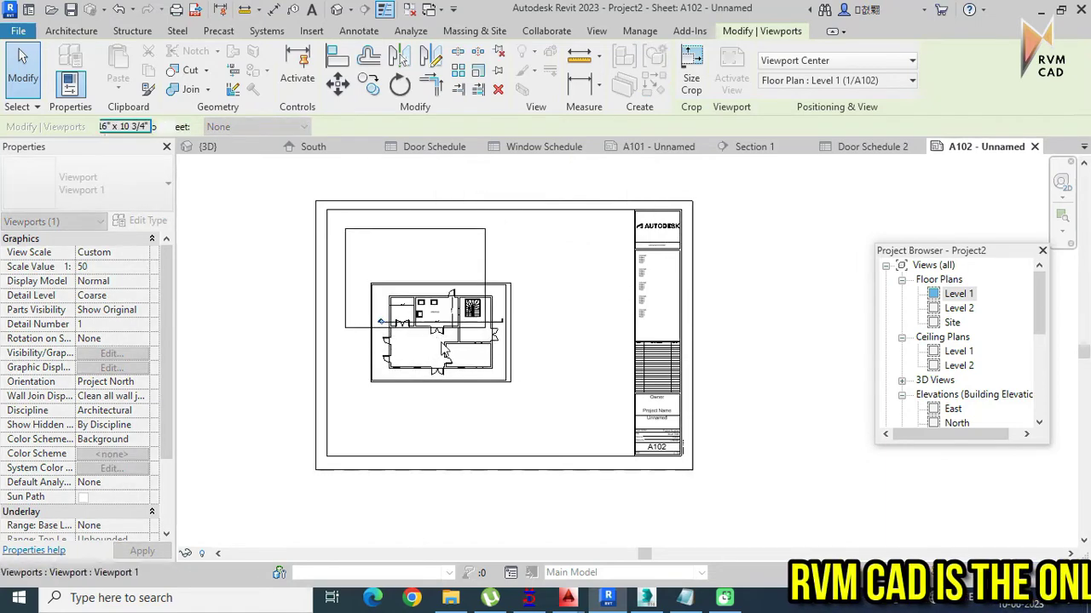
pyautogui.scroll(-2, 1029, 338)
pyautogui.scroll(-2, 1005, 336)
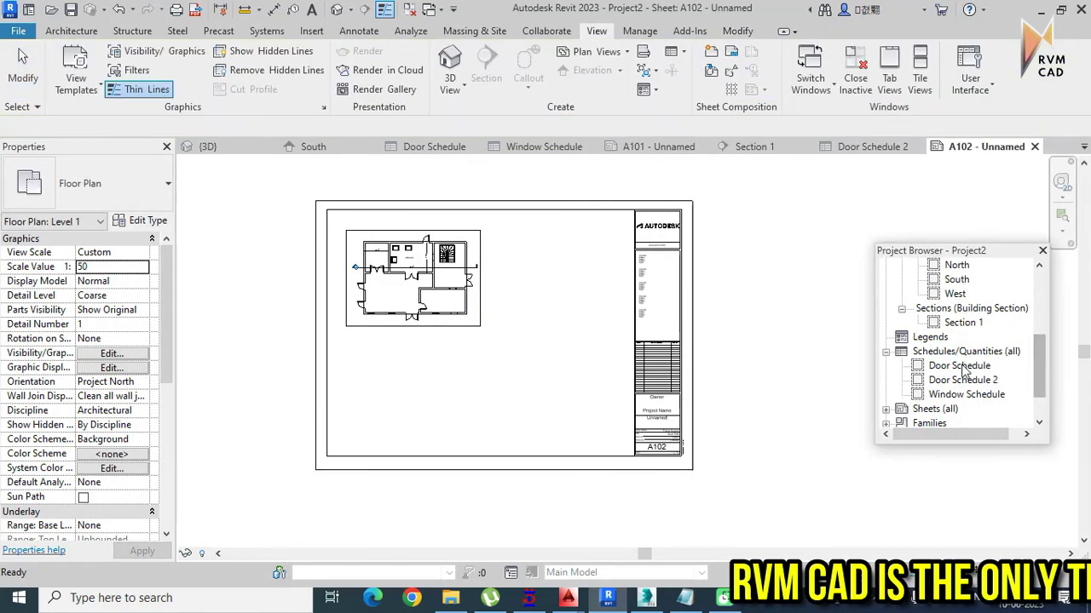
# Step: Place the South elevation at the sheet's lower left and Section 1 at its upper right
pyautogui.scroll(1, 960, 299)
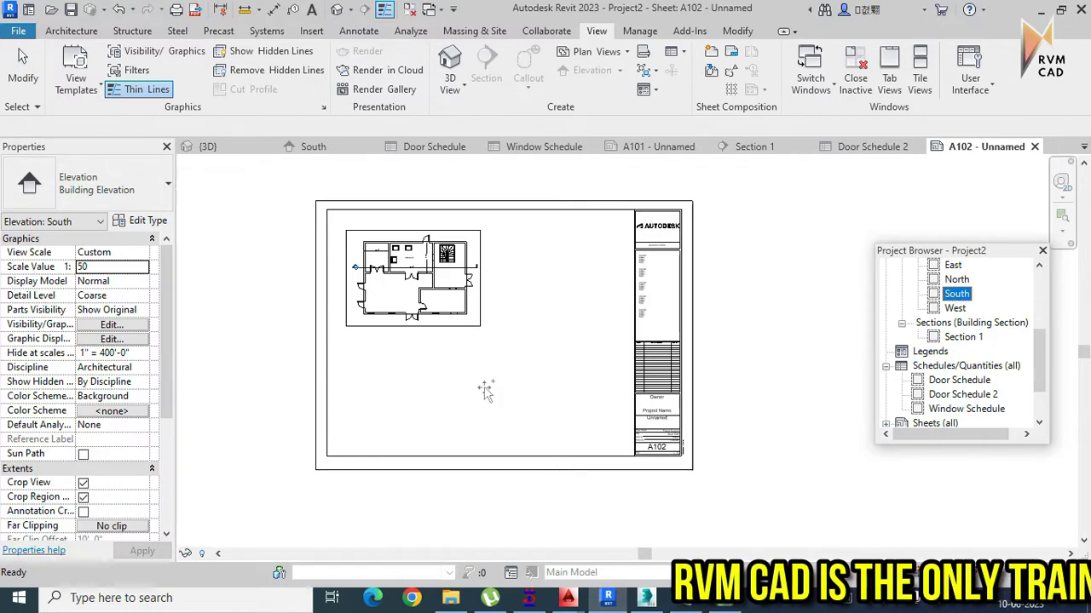
pyautogui.click(418, 389)
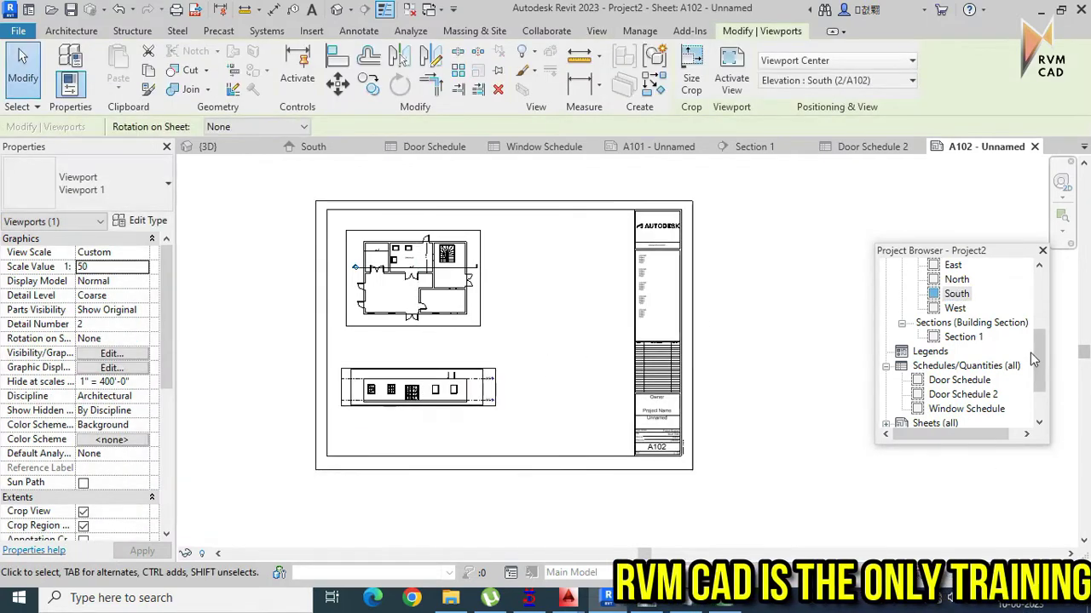
pyautogui.click(963, 338)
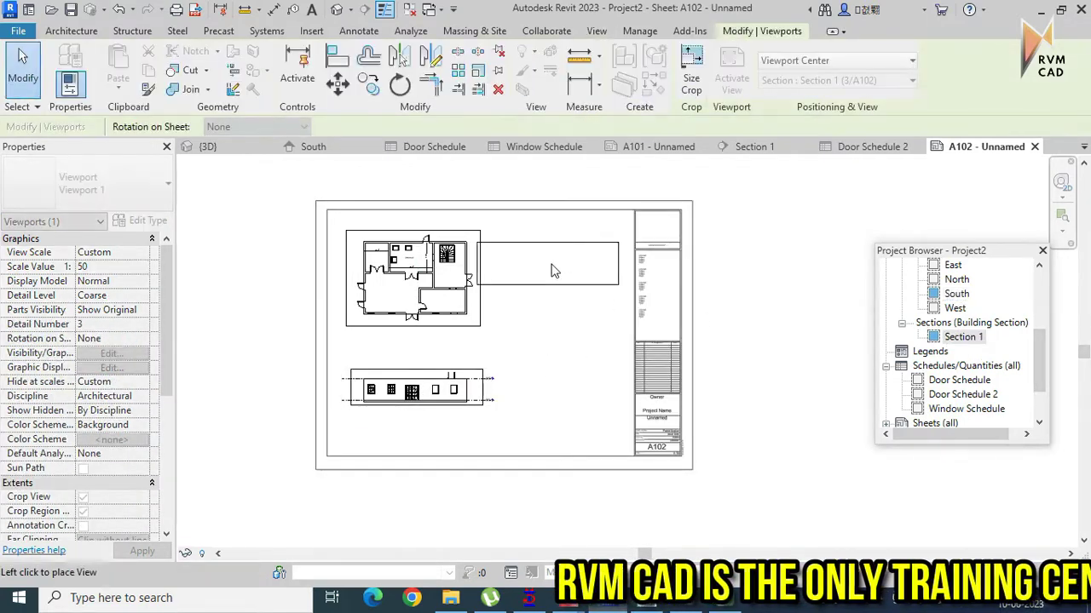
pyautogui.click(558, 273)
# Step: Place Door Schedule 2 below the section and Window Schedule beneath it
pyautogui.moveTo(963, 395); pyautogui.dragTo(552, 335)
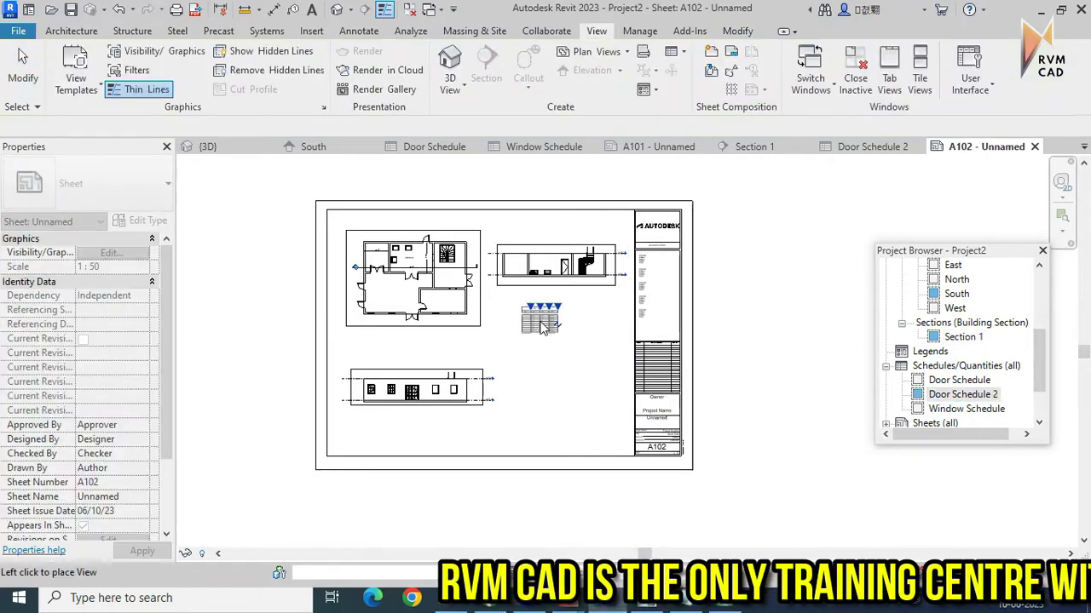
pyautogui.click(550, 348)
pyautogui.click(967, 409)
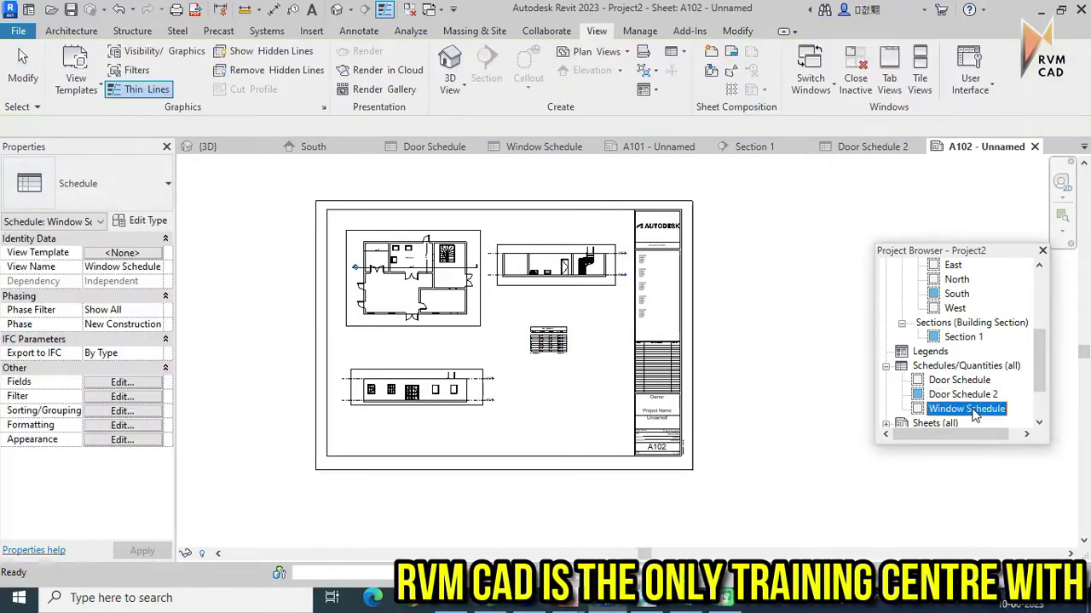
pyautogui.click(552, 394)
pyautogui.click(724, 359)
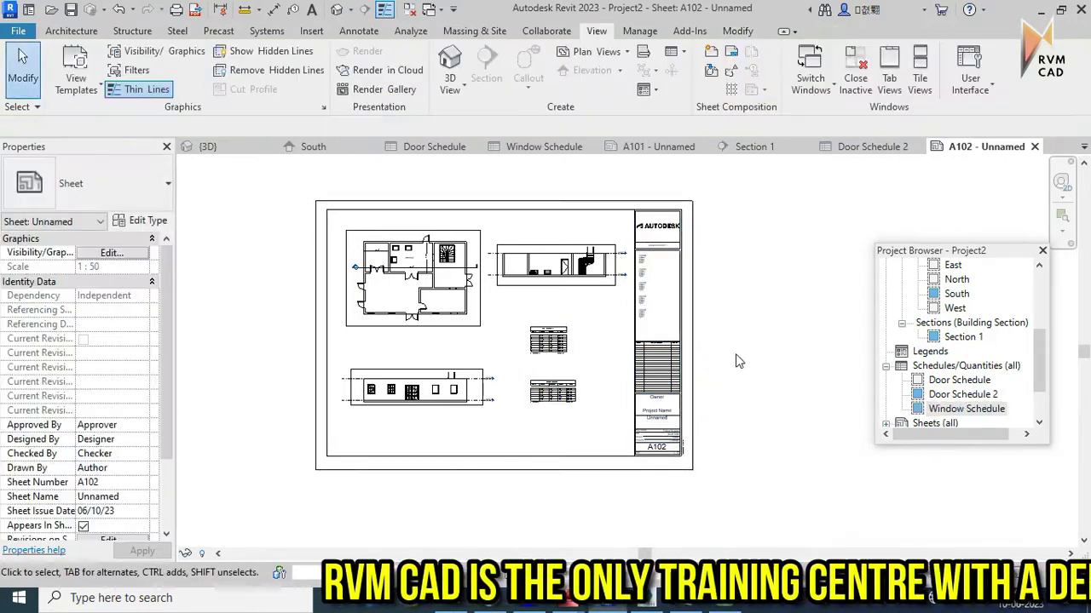
pyautogui.scroll(3, 518, 310)
pyautogui.scroll(1, 538, 435)
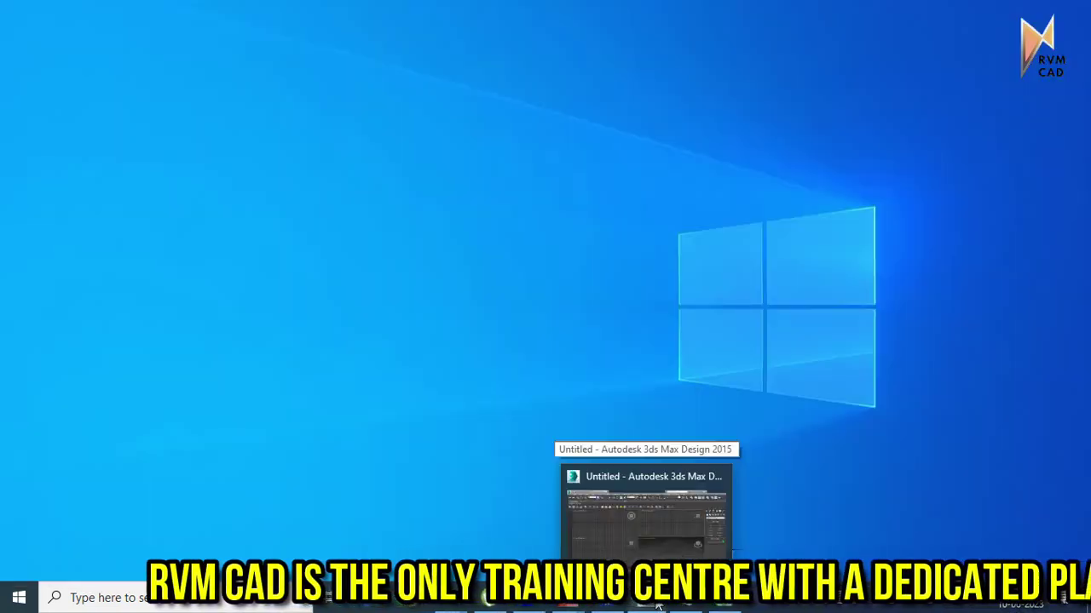
# Step: Restore 3ds Max Design and make the Top viewport active
pyautogui.click(657, 605)
pyautogui.click(363, 275)
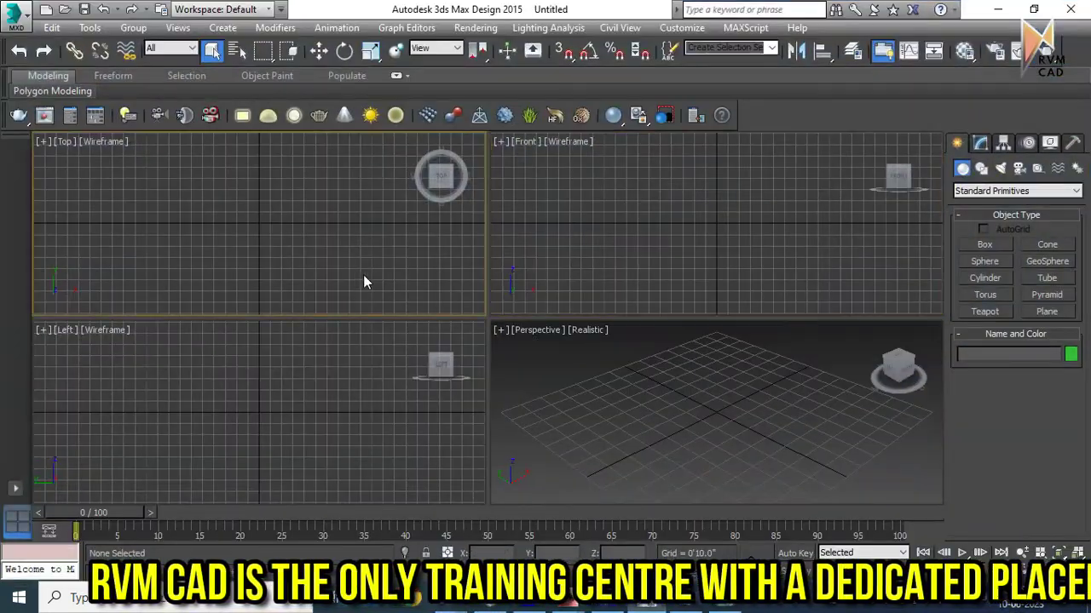
pyautogui.click(606, 391)
pyautogui.click(304, 391)
pyautogui.click(159, 170)
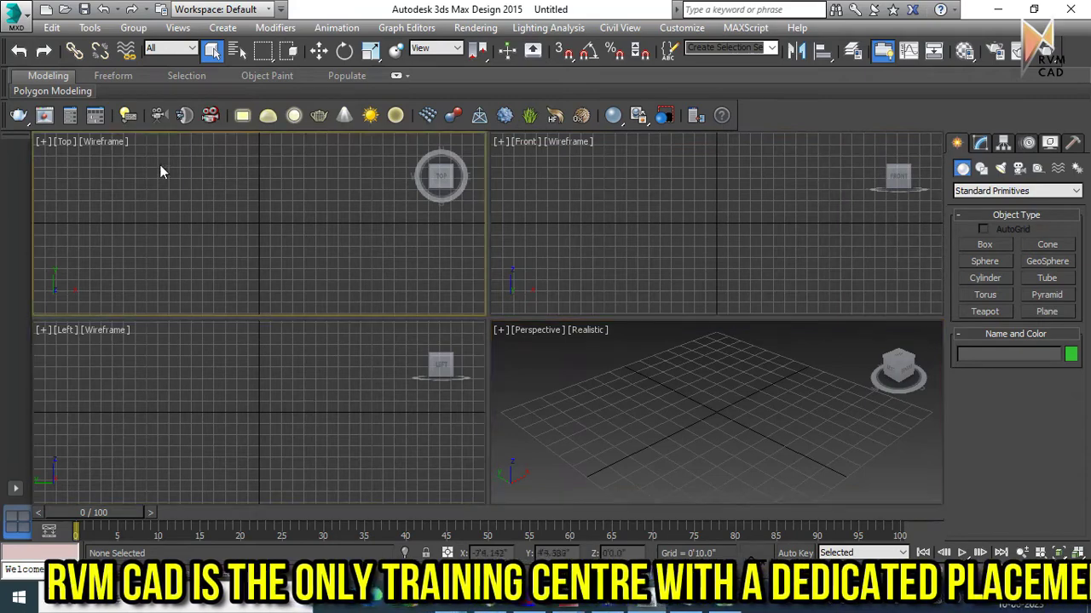
# Step: Open exterior final home.max from Recent Documents and orbit around the house
pyautogui.click(19, 27)
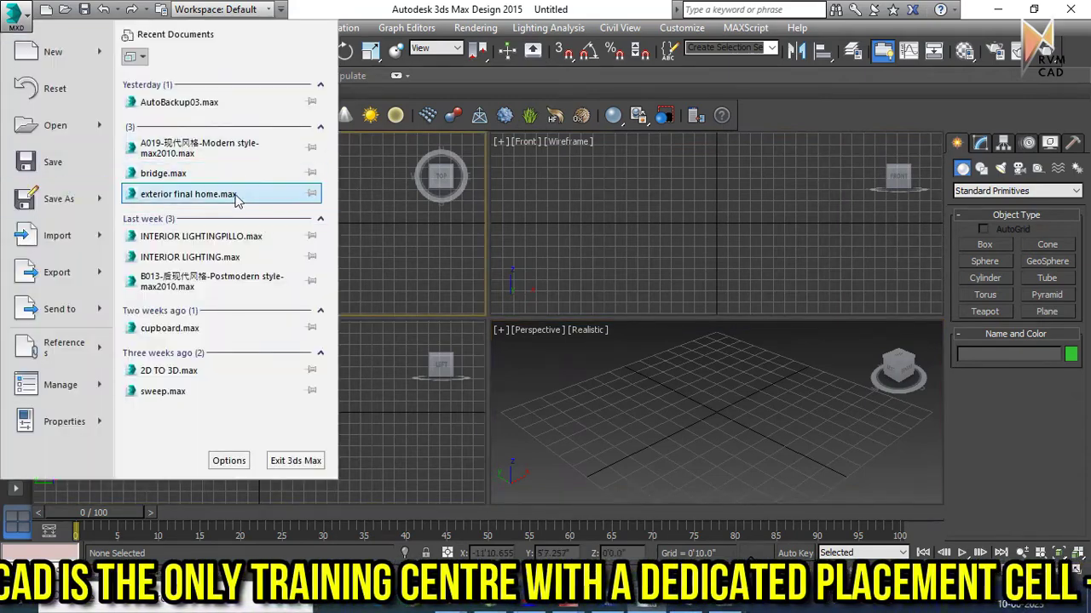
pyautogui.click(236, 195)
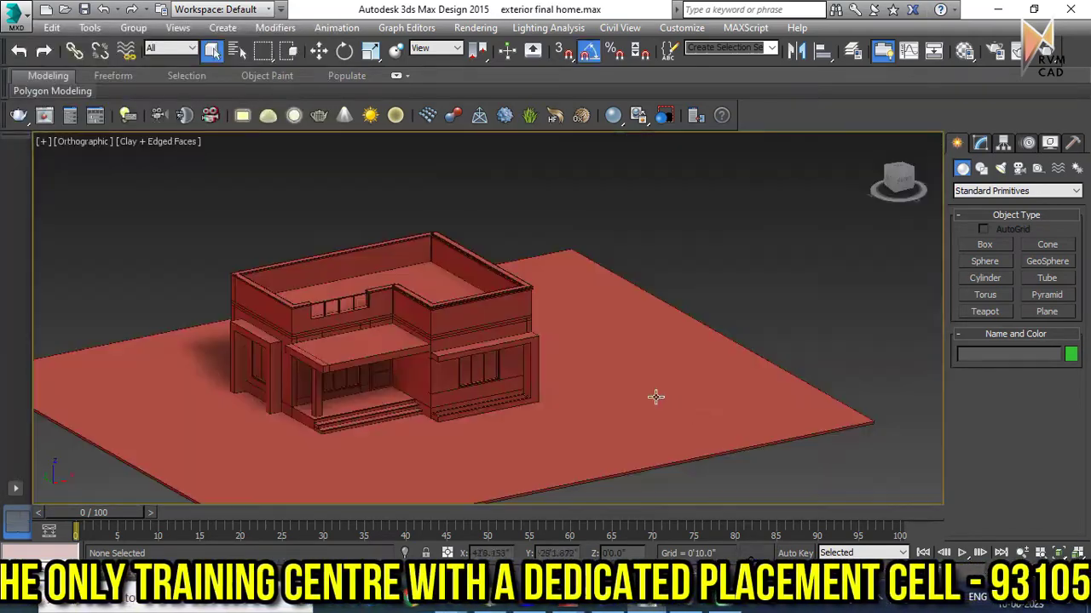
pyautogui.moveTo(655, 396)
pyautogui.keyDown('alt'); pyautogui.mouseDown(button='middle')
pyautogui.moveTo(611, 378)
pyautogui.moveTo(664, 324)
pyautogui.moveTo(361, 348)
pyautogui.moveTo(562, 375)
pyautogui.moveTo(628, 365)
pyautogui.moveTo(626, 380)
pyautogui.mouseUp(button='middle'); pyautogui.keyUp('alt')
pyautogui.click(15, 14)
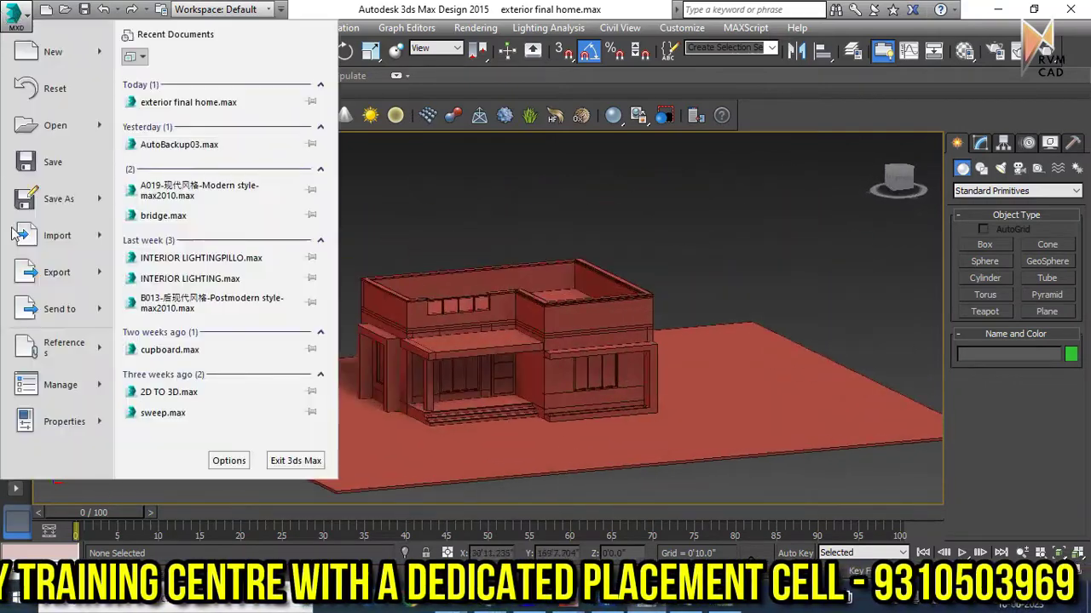
# Step: Open bridge.max, dismiss its warning, and zoom in and out on the bridge deck
pyautogui.click(213, 216)
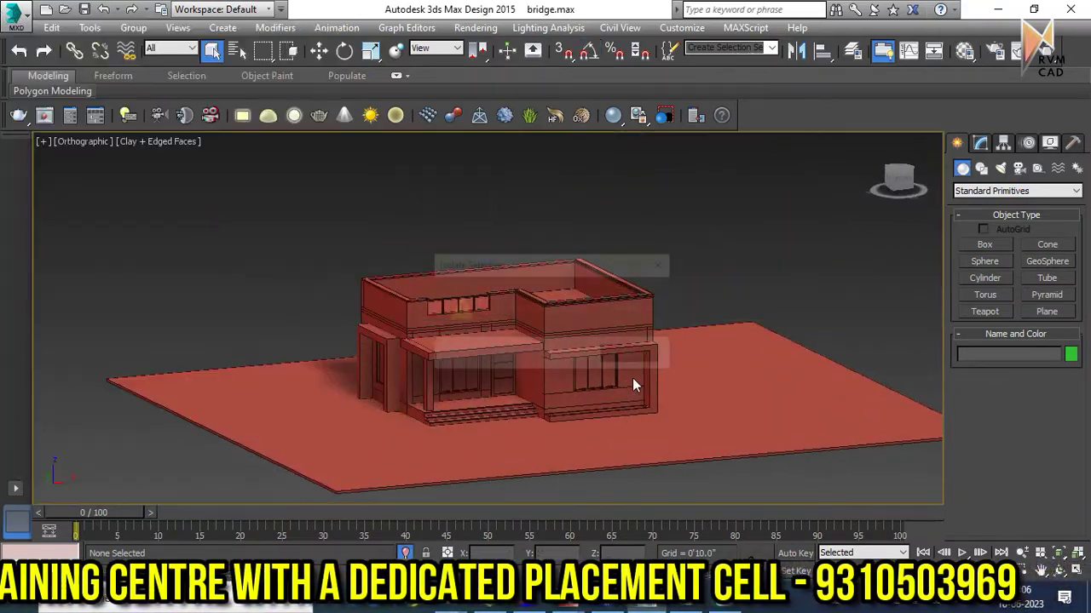
pyautogui.click(629, 355)
pyautogui.scroll(2, 713, 358)
pyautogui.scroll(2, 531, 357)
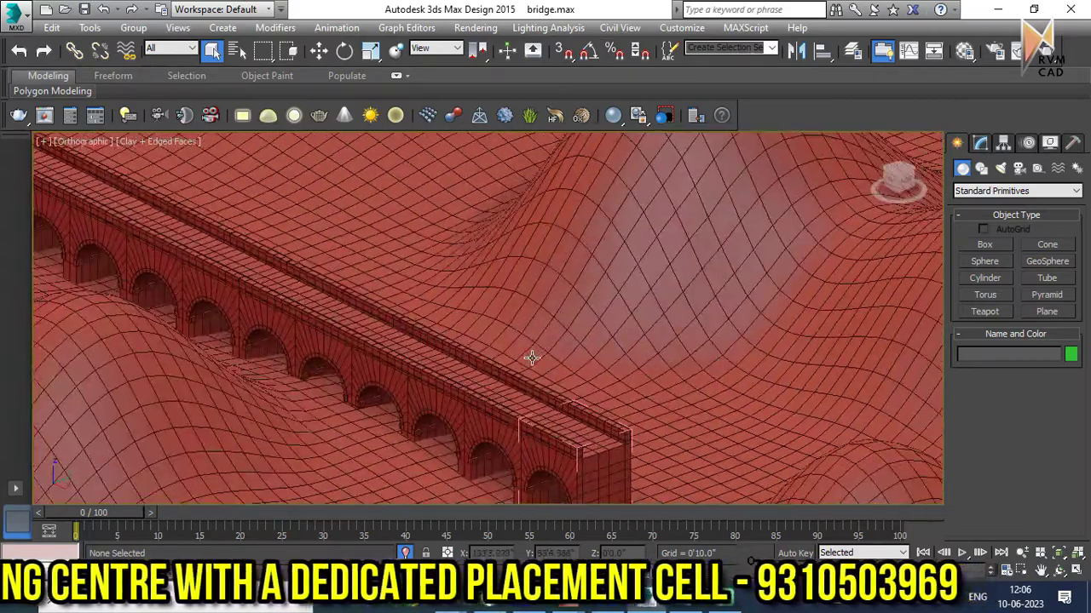
pyautogui.scroll(3, 433, 389)
pyautogui.scroll(3, 500, 293)
pyautogui.scroll(-3, 494, 238)
pyautogui.scroll(-2, 490, 184)
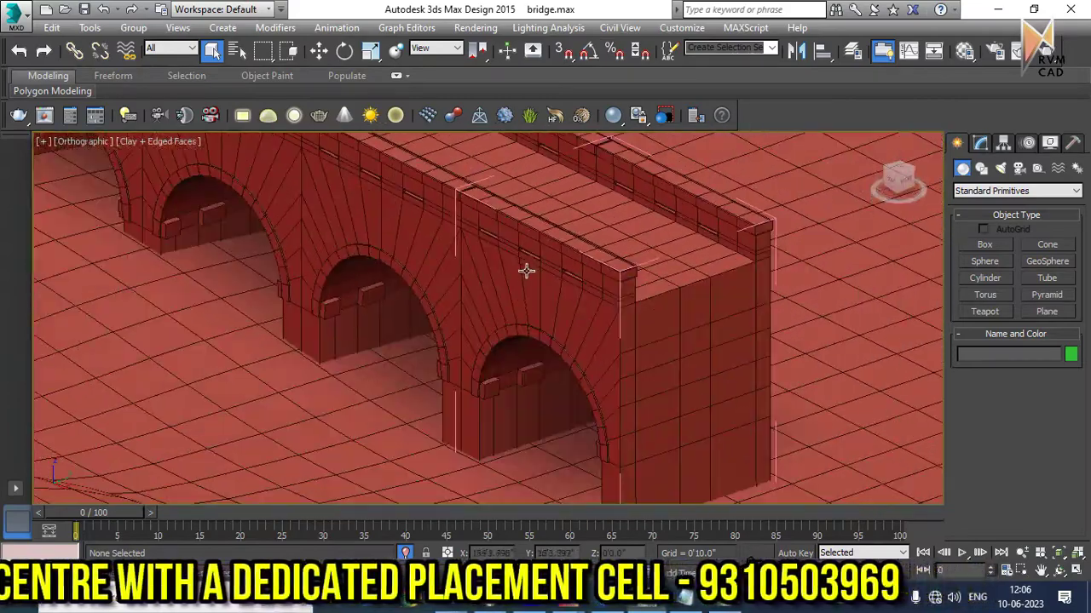
pyautogui.scroll(2, 562, 349)
pyautogui.scroll(3, 613, 409)
pyautogui.scroll(-3, 605, 389)
pyautogui.scroll(2, 588, 401)
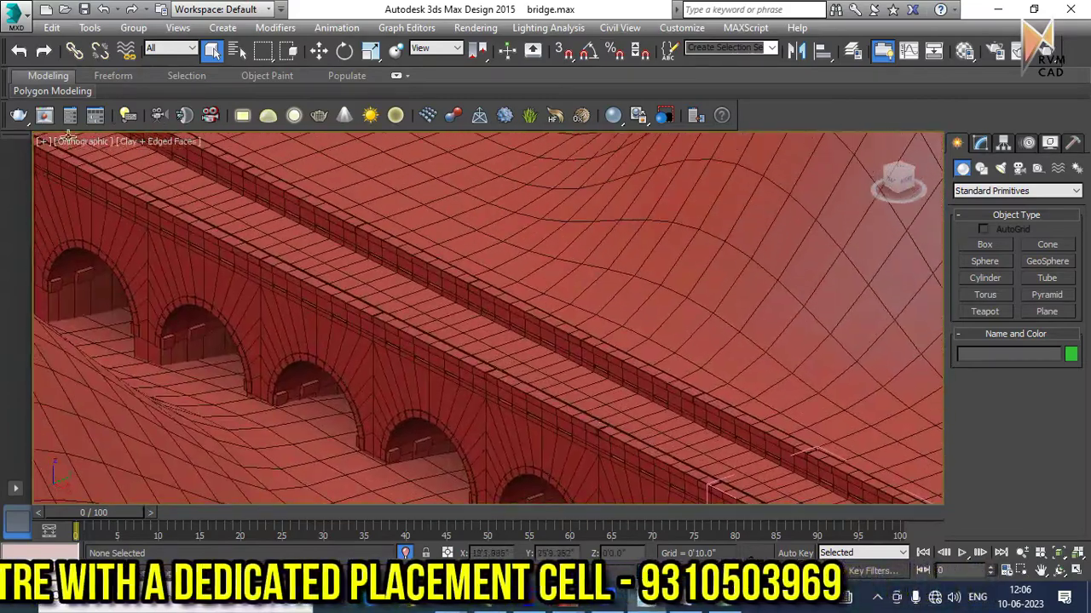
# Step: Open cupboard.max from Recent Documents and orbit around the cupboard
pyautogui.click(15, 15)
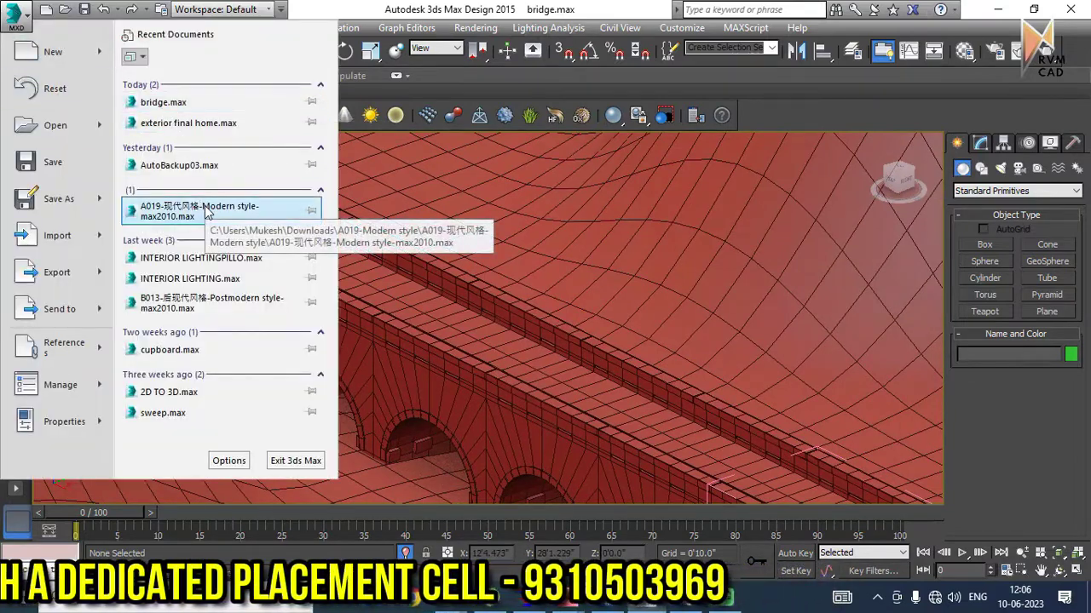
pyautogui.click(196, 347)
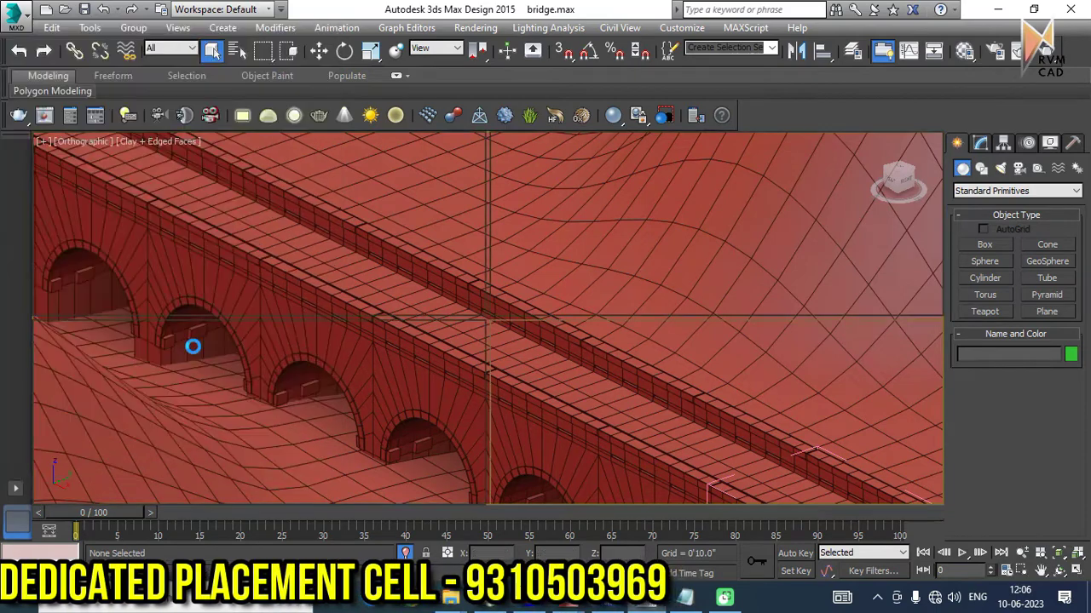
pyautogui.moveTo(605, 289)
pyautogui.keyDown('alt'); pyautogui.mouseDown(button='middle')
pyautogui.moveTo(643, 292)
pyautogui.moveTo(588, 329)
pyautogui.moveTo(676, 333)
pyautogui.moveTo(617, 319)
pyautogui.moveTo(663, 275)
pyautogui.mouseUp(button='middle'); pyautogui.keyUp('alt')
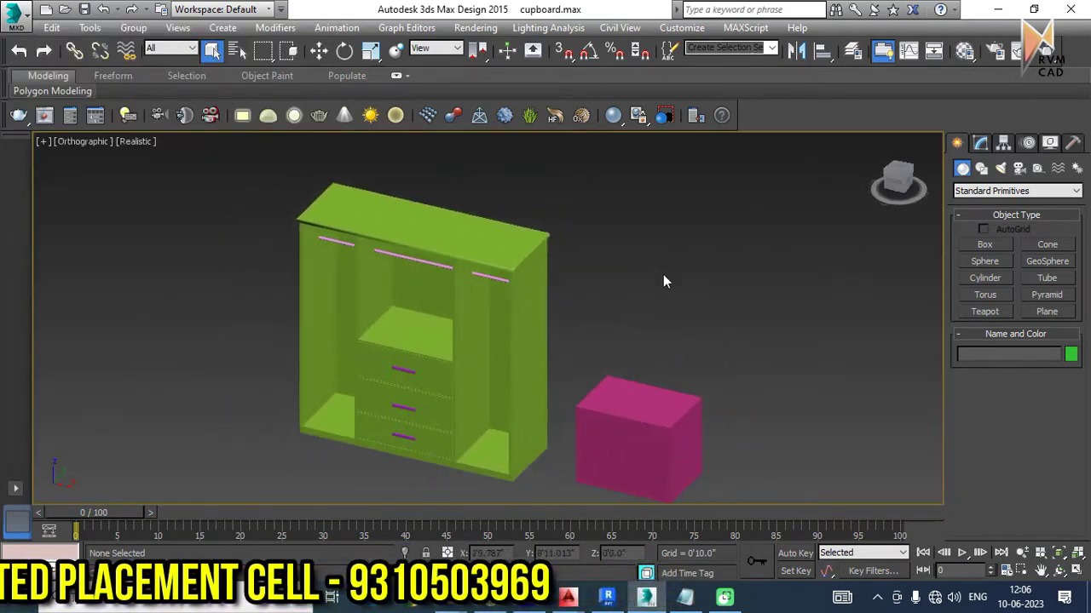
# Step: Create a plane beside the pink box with increased length and width segments
pyautogui.click(891, 184)
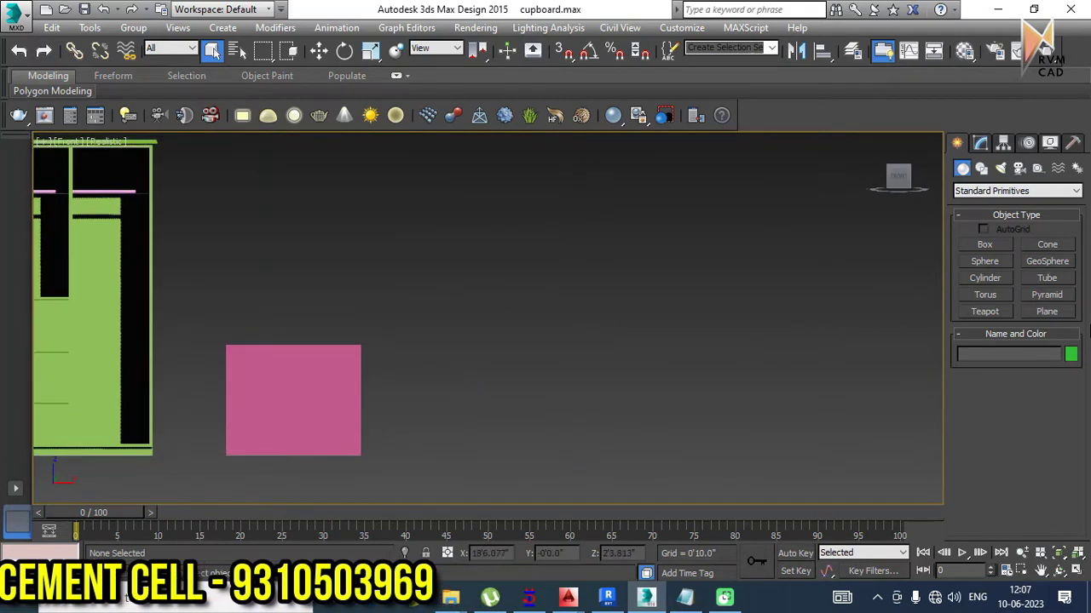
pyautogui.click(1047, 312)
pyautogui.moveTo(546, 191); pyautogui.dragTo(599, 244)
pyautogui.moveTo(650, 308); pyautogui.dragTo(759, 468)
pyautogui.moveTo(835, 440); pyautogui.dragTo(788, 414, button='middle')
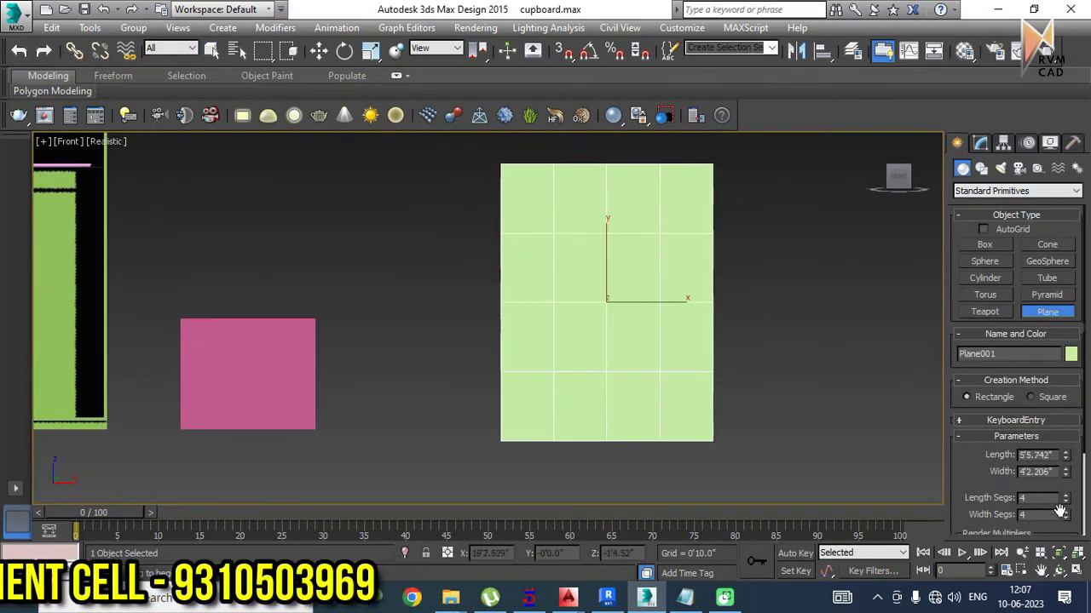
pyautogui.moveTo(1065, 498); pyautogui.dragTo(1061, 349)
pyautogui.moveTo(1066, 515); pyautogui.dragTo(1052, 244)
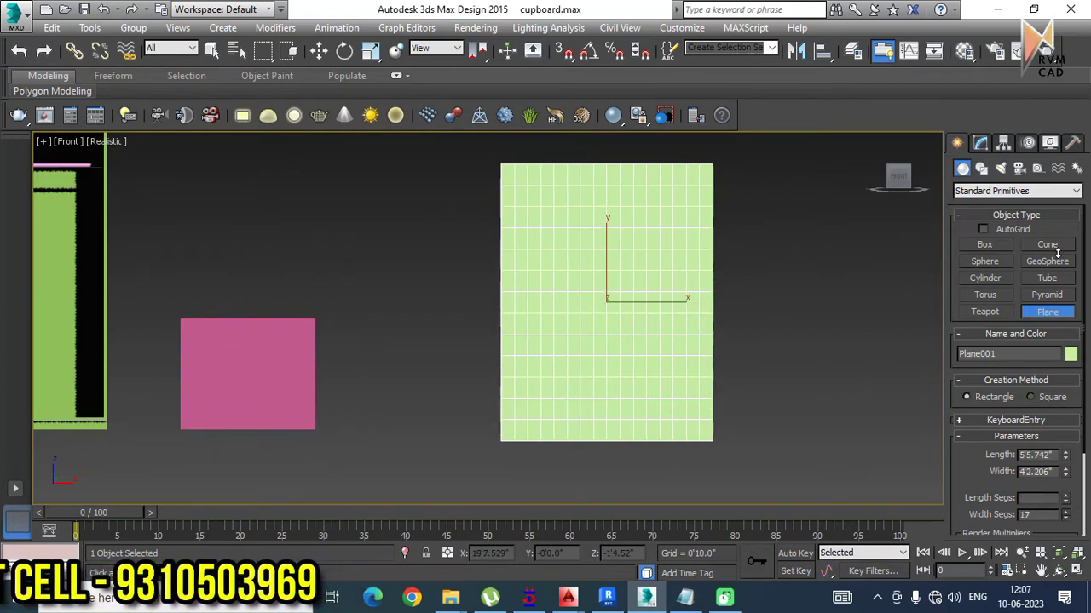
pyautogui.moveTo(1060, 498); pyautogui.dragTo(1060, 460)
pyautogui.rightClick(597, 294)
# Step: Convert the plane to an editable poly in Edge mode and bring up the Topology tools
pyautogui.rightClick(596, 294)
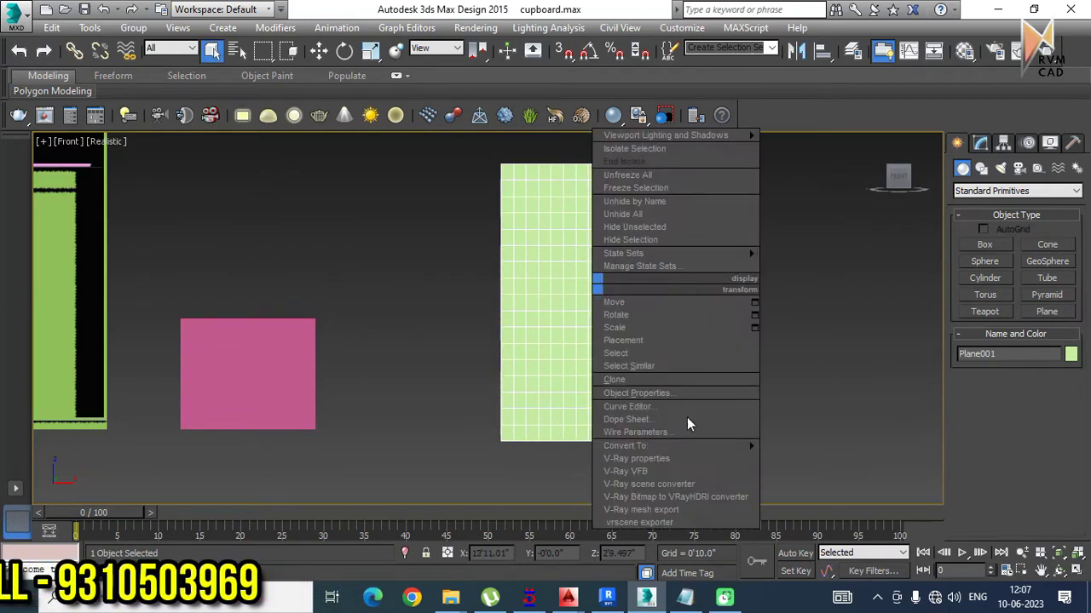
pyautogui.click(792, 454)
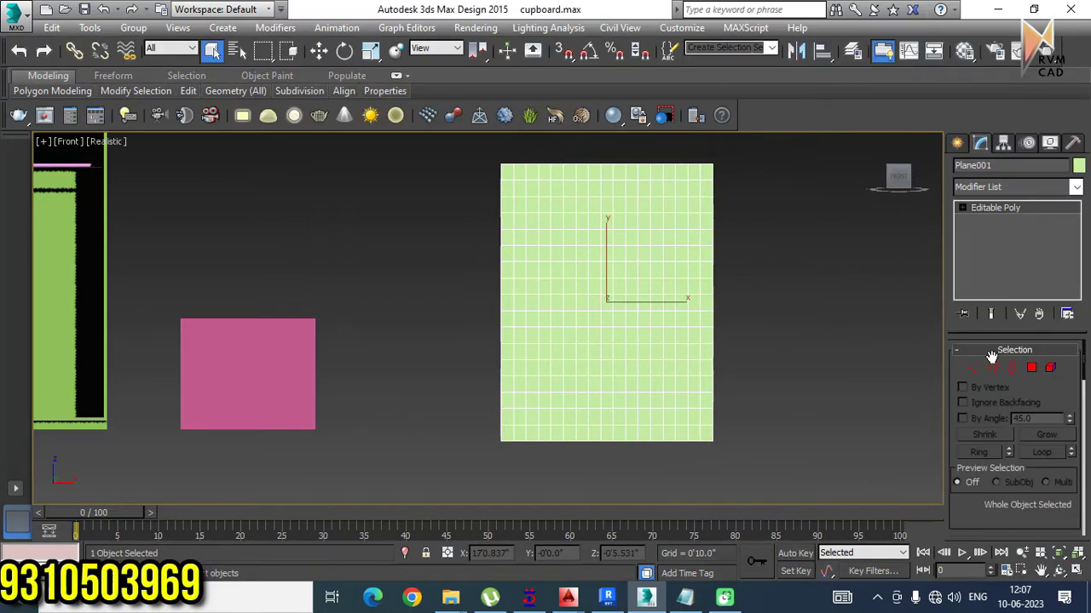
pyautogui.click(994, 368)
pyautogui.moveTo(674, 339)
pyautogui.keyDown('alt'); pyautogui.mouseDown(button='middle')
pyautogui.moveTo(791, 293)
pyautogui.moveTo(168, 166)
pyautogui.mouseUp(button='middle'); pyautogui.keyUp('alt')
pyautogui.click(52, 91)
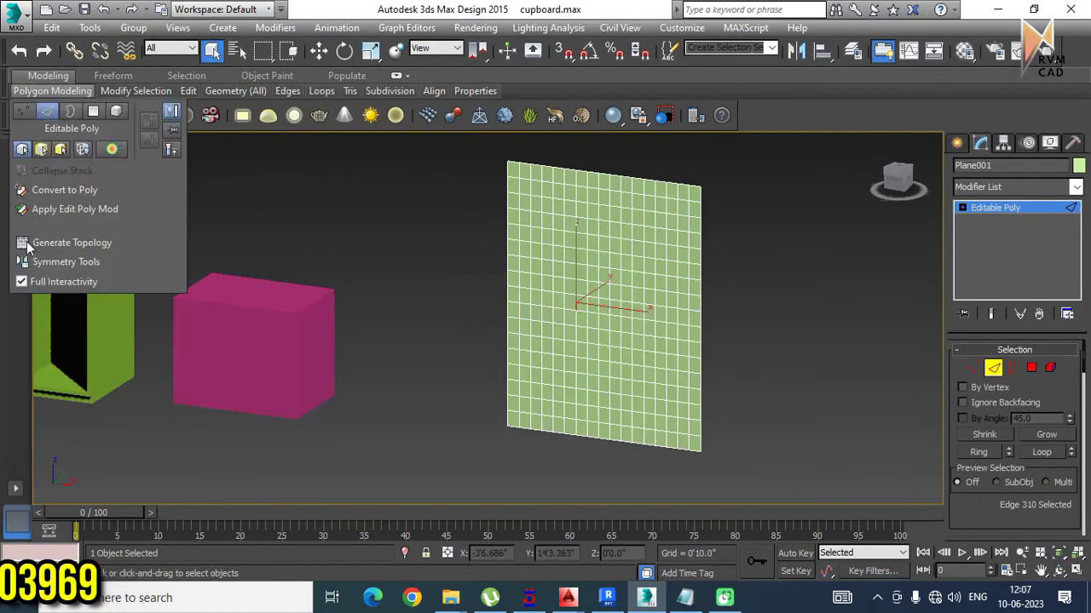
pyautogui.click(76, 242)
# Step: Apply the hexagon topology pattern, then select all of the plane's polygons
pyautogui.click(210, 154)
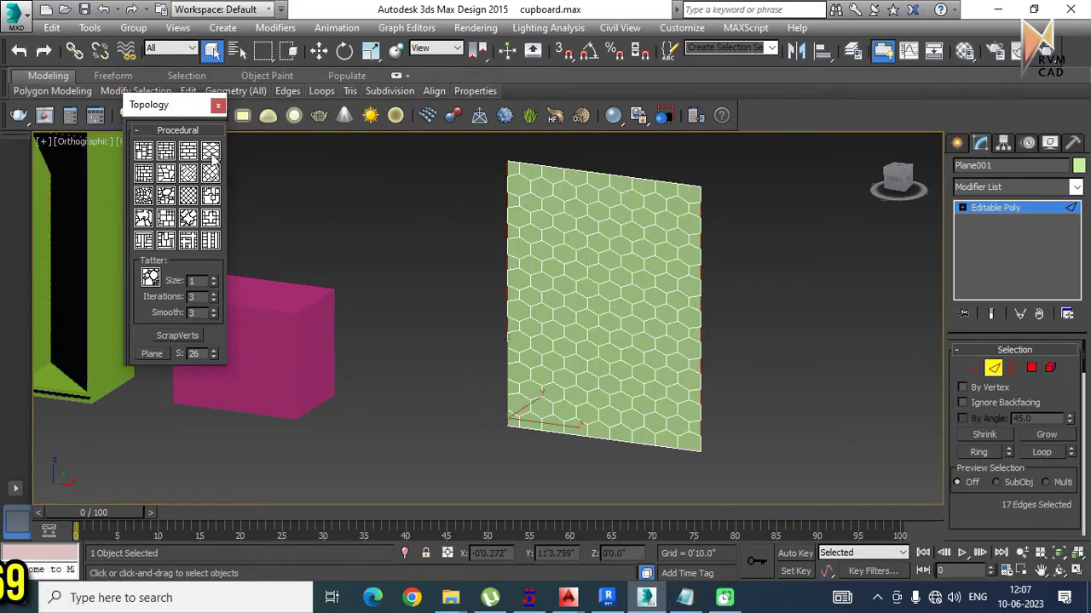
pyautogui.click(811, 357)
pyautogui.press('f')
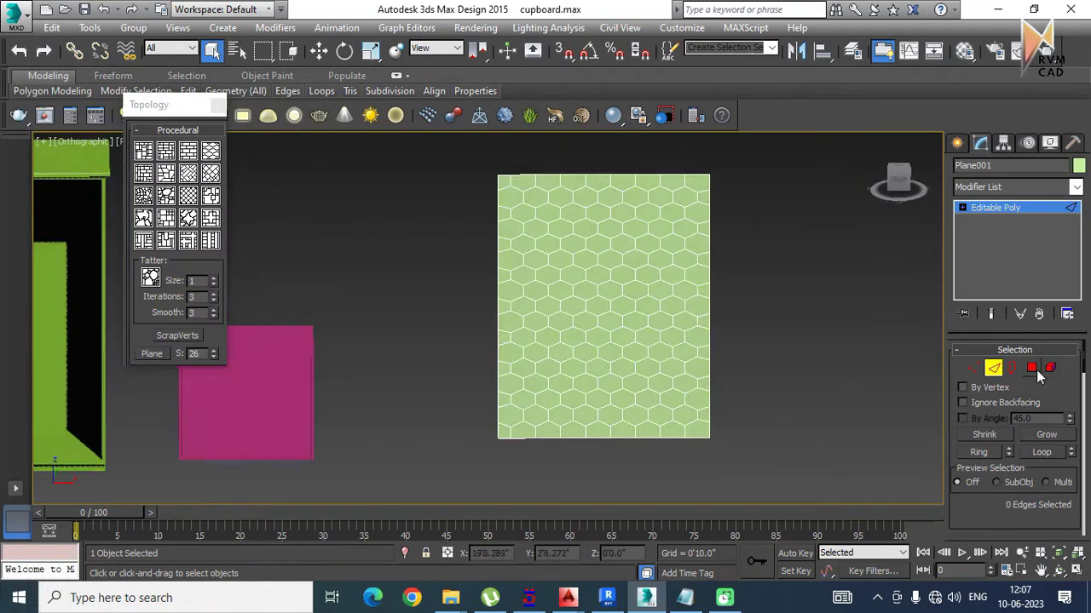
pyautogui.click(1031, 367)
pyautogui.scroll(-3, 839, 328)
pyautogui.moveTo(608, 224); pyautogui.dragTo(816, 418)
pyautogui.scroll(3, 732, 445)
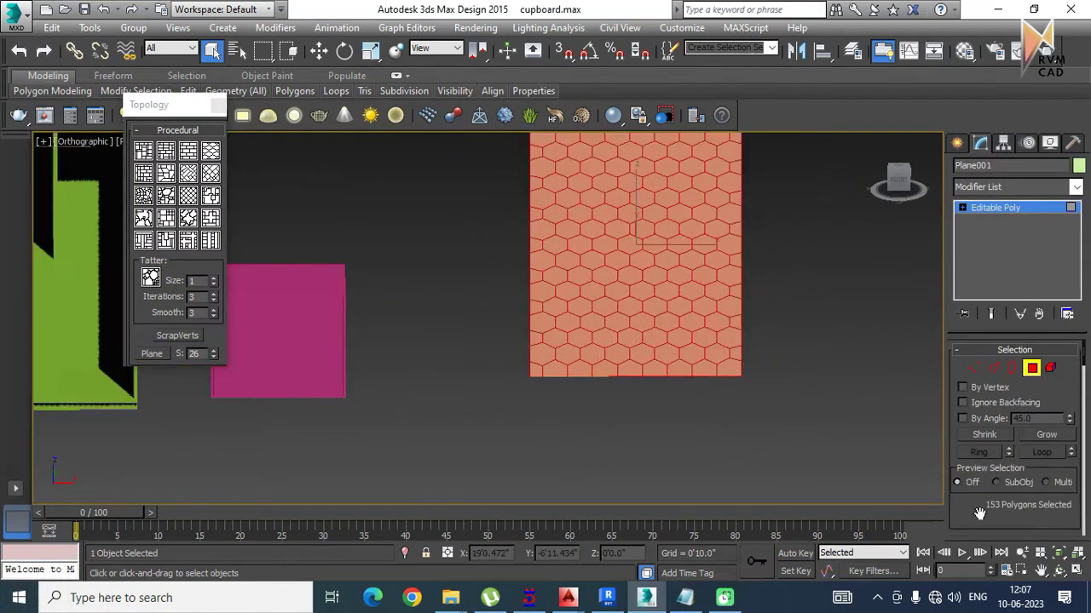
pyautogui.scroll(-5, 979, 512)
# Step: Inset each hexagon by polygon and delete the centres to leave the frame
pyautogui.click(1067, 445)
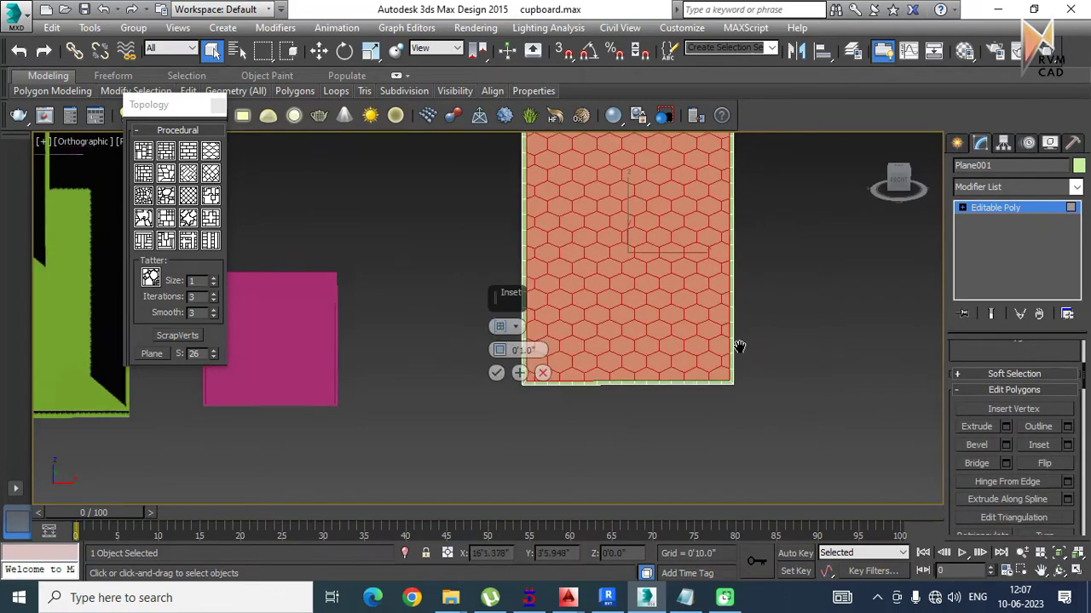
pyautogui.scroll(3, 767, 252)
pyautogui.click(516, 327)
pyautogui.click(531, 346)
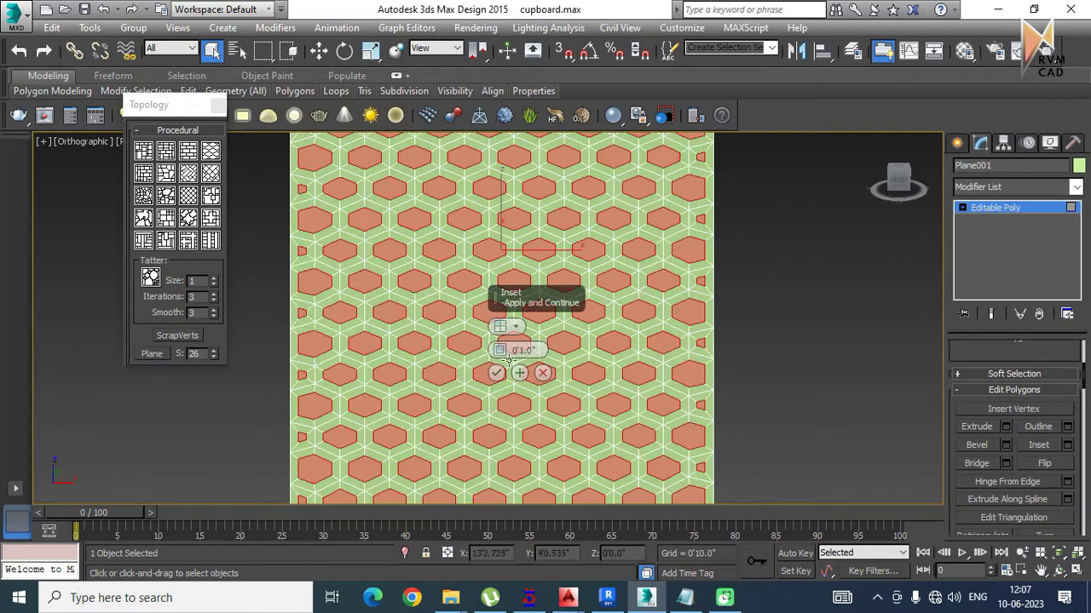
pyautogui.moveTo(500, 347); pyautogui.dragTo(503, 339)
pyautogui.click(496, 372)
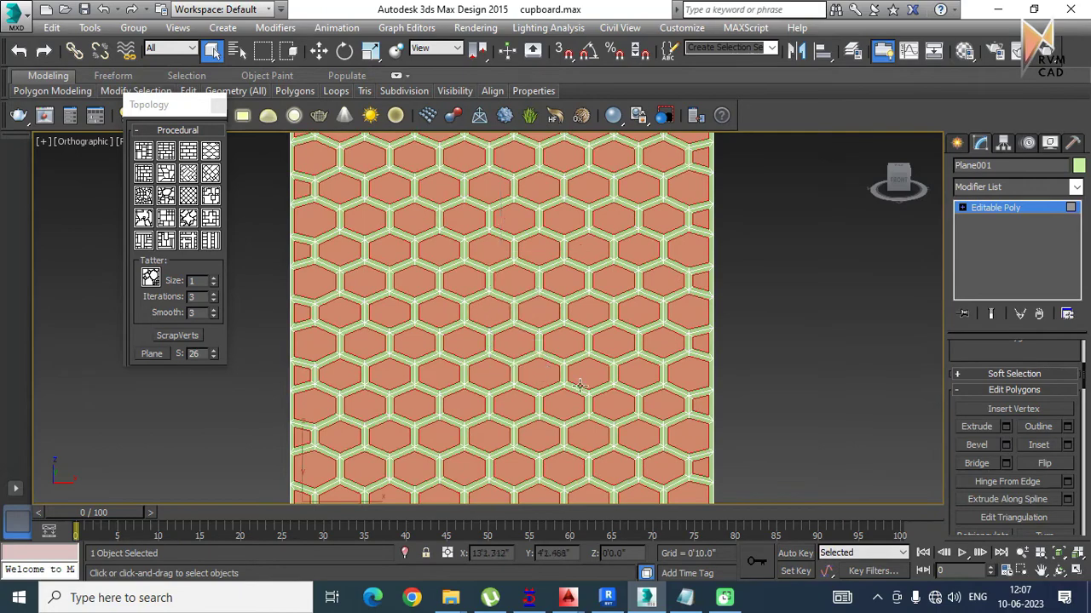
pyautogui.press('Delete')
# Step: Add a Shell modifier to thicken the frame and make it red
pyautogui.click(1027, 189)
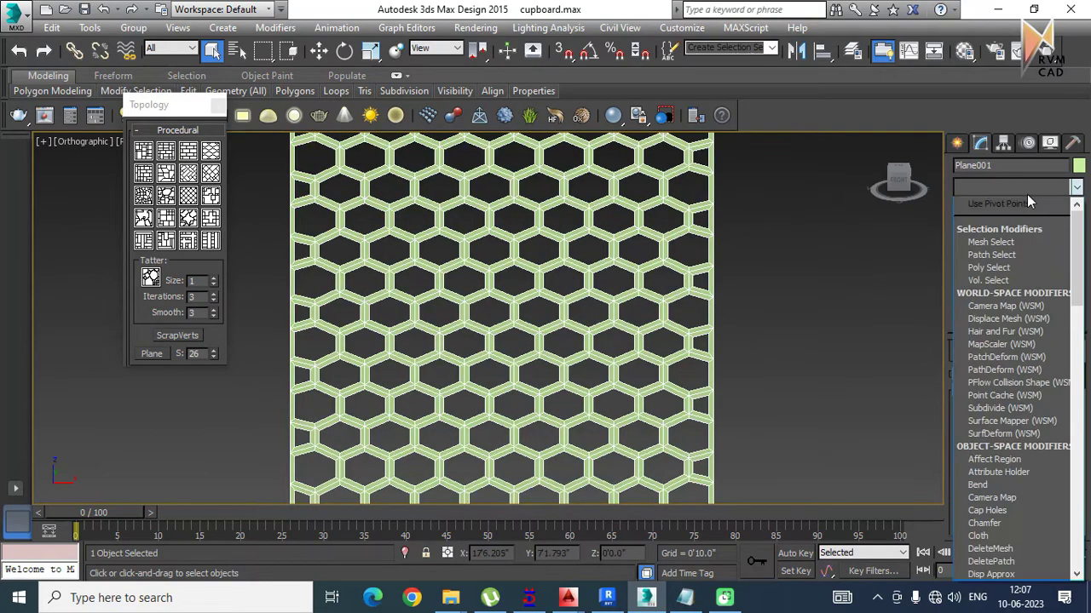
pyautogui.scroll(-5, 1014, 256)
pyautogui.scroll(-10, 1014, 256)
pyautogui.click(994, 219)
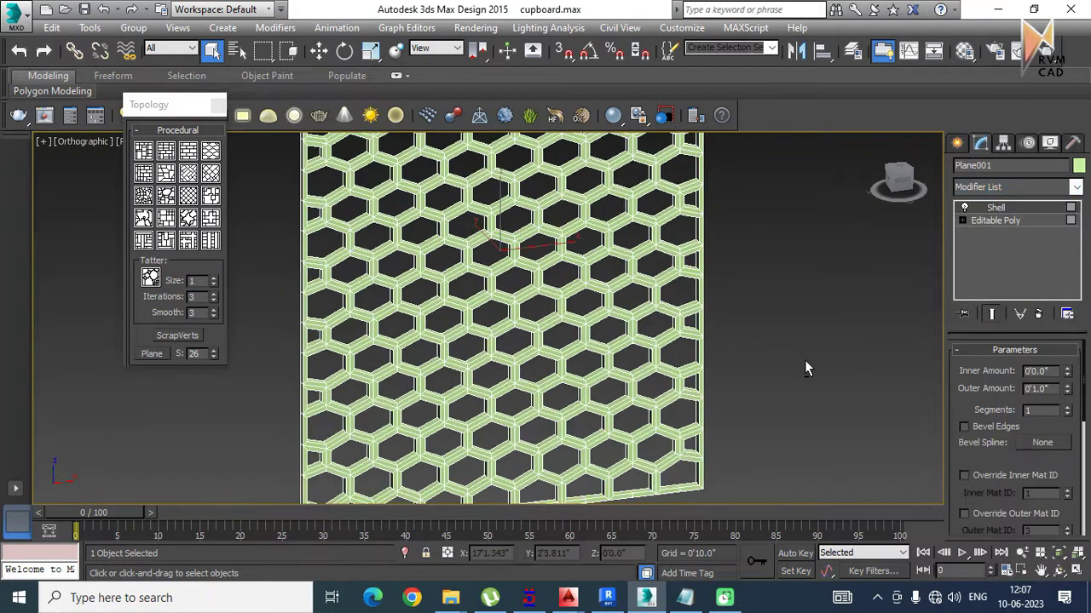
pyautogui.click(1079, 166)
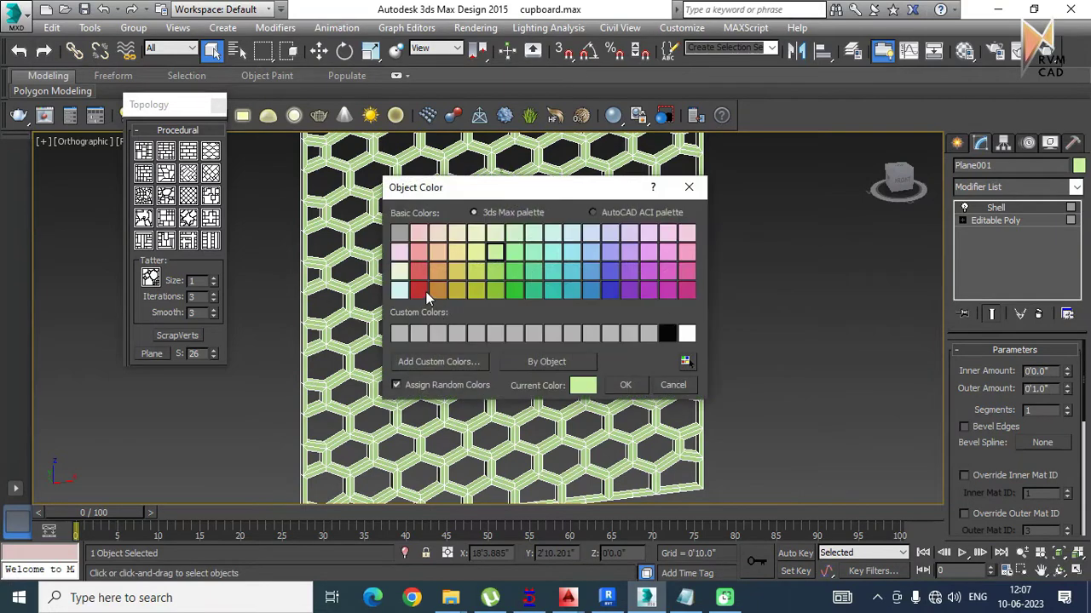
pyautogui.click(626, 385)
pyautogui.keyDown('alt'); pyautogui.moveTo(680, 352); pyautogui.dragTo(743, 326, button='middle'); pyautogui.keyUp('alt')
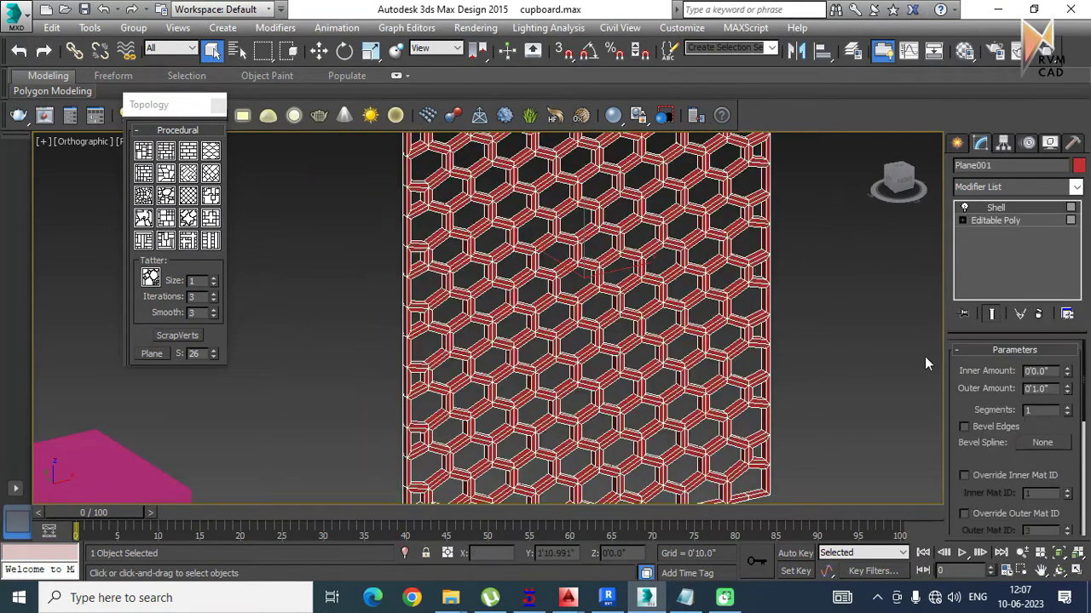
# Step: Collapse the shelled frame to an editable poly and add a Bend modifier
pyautogui.rightClick(588, 341)
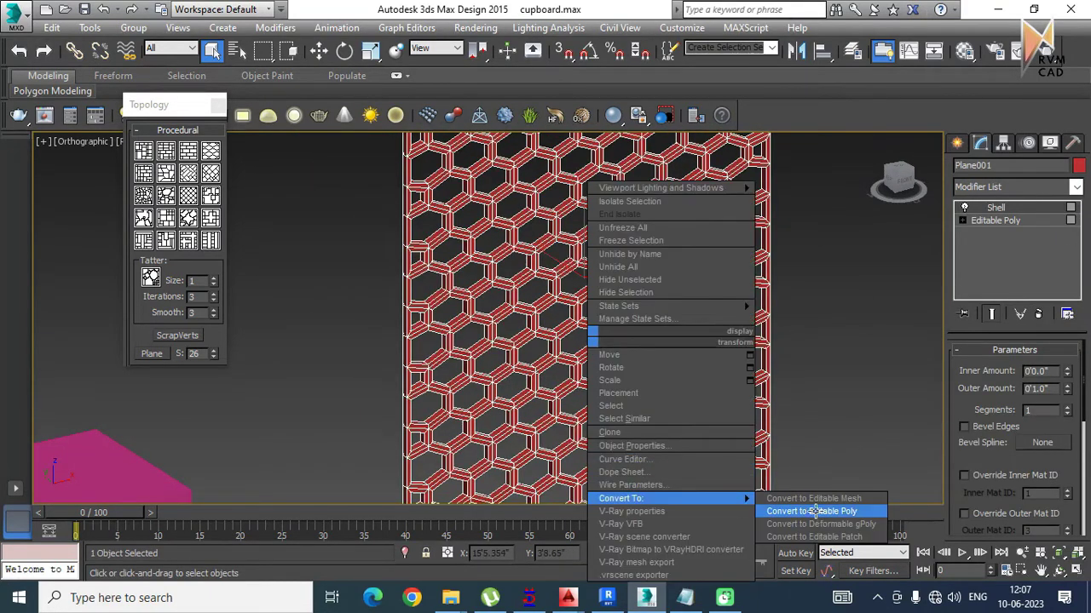
pyautogui.click(814, 512)
pyautogui.click(1008, 187)
pyautogui.press('b')
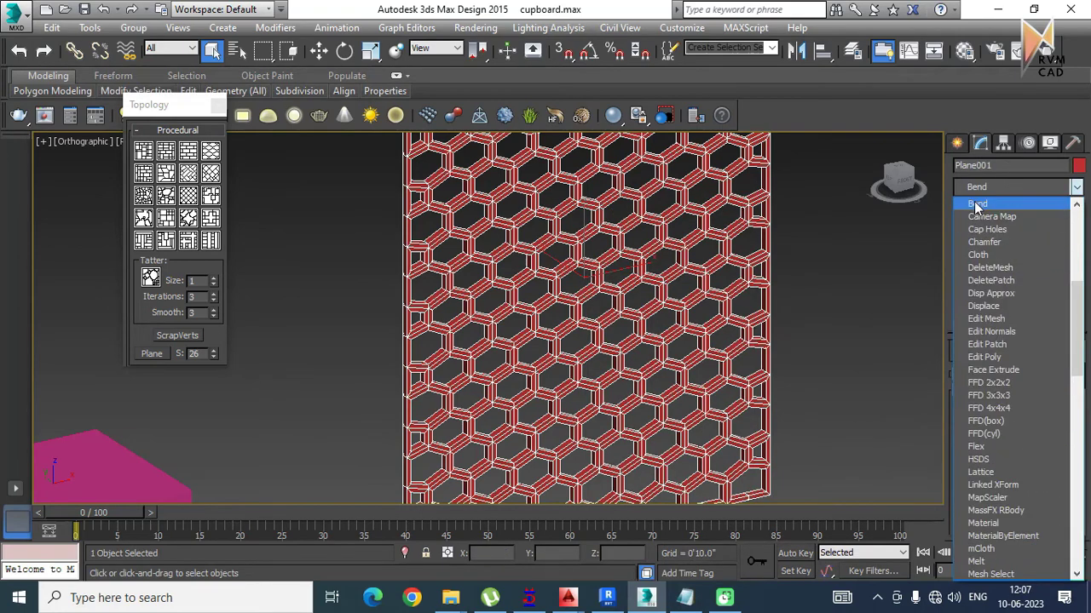
pyautogui.click(974, 201)
pyautogui.moveTo(881, 315)
pyautogui.keyDown('alt'); pyautogui.mouseDown(button='middle')
pyautogui.moveTo(878, 385)
pyautogui.moveTo(769, 355)
pyautogui.mouseUp(button='middle'); pyautogui.keyUp('alt')
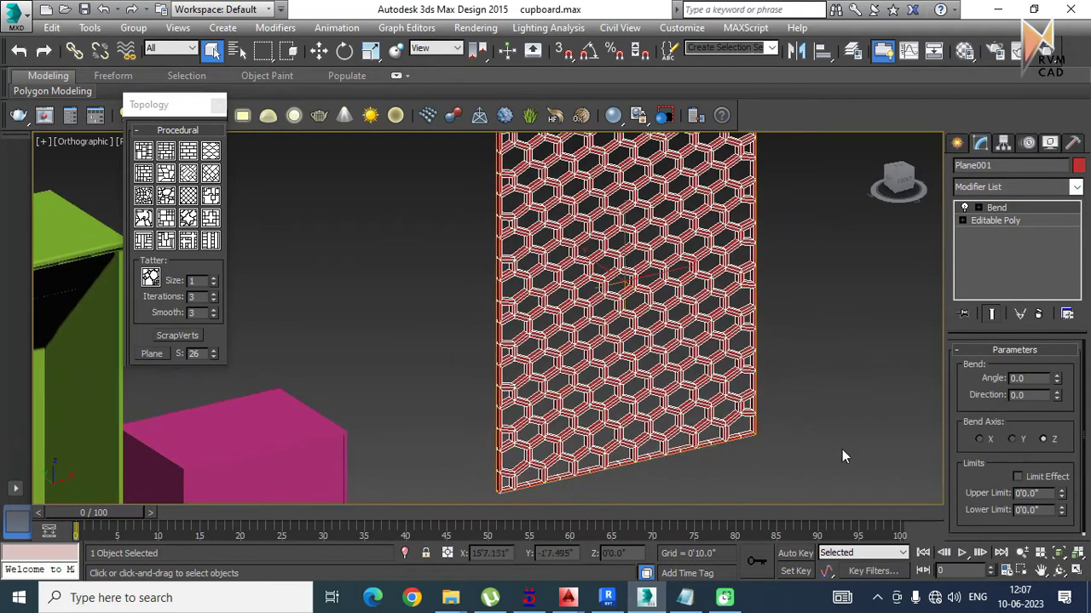
pyautogui.keyDown('alt'); pyautogui.moveTo(842, 449); pyautogui.dragTo(770, 431, button='middle'); pyautogui.keyUp('alt')
# Step: Raise the Bend angle to about 159.5 to curve the panel into a half-cylinder
pyautogui.press('w')
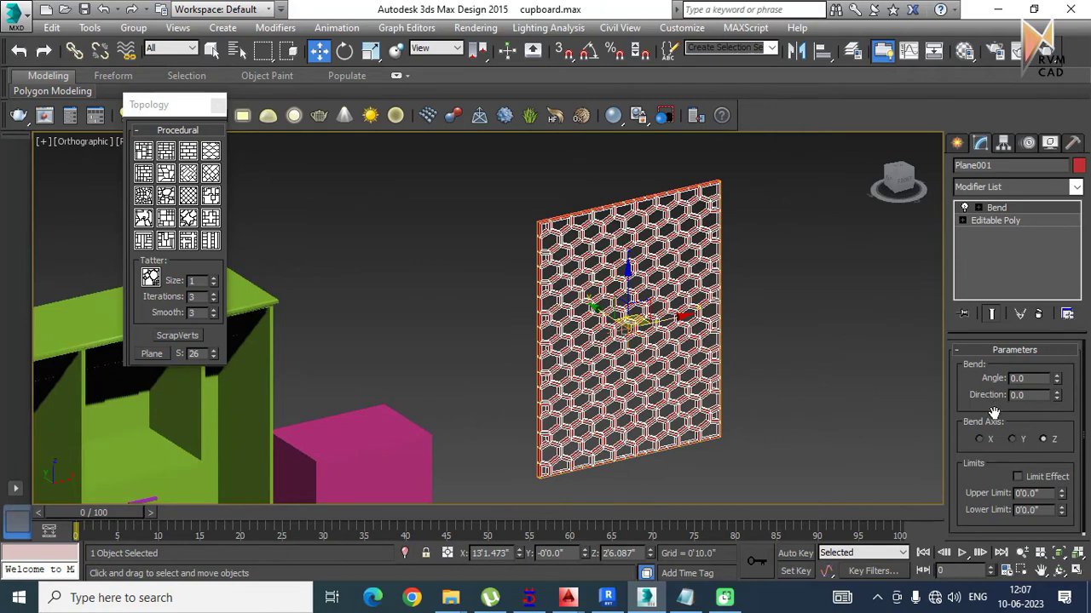
pyautogui.moveTo(1055, 382); pyautogui.dragTo(960, 149)
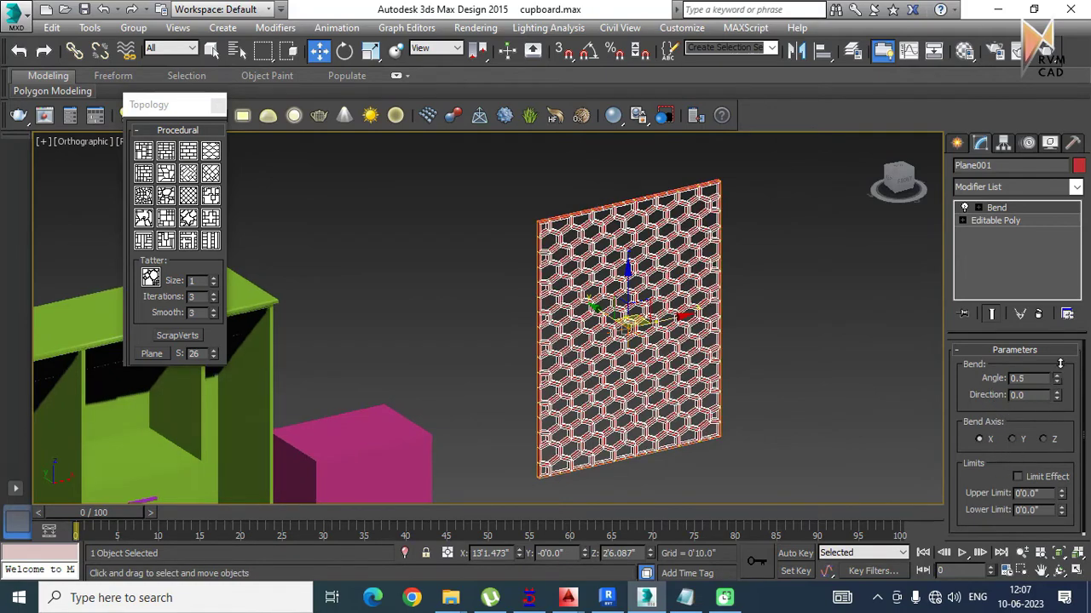
pyautogui.click(958, 143)
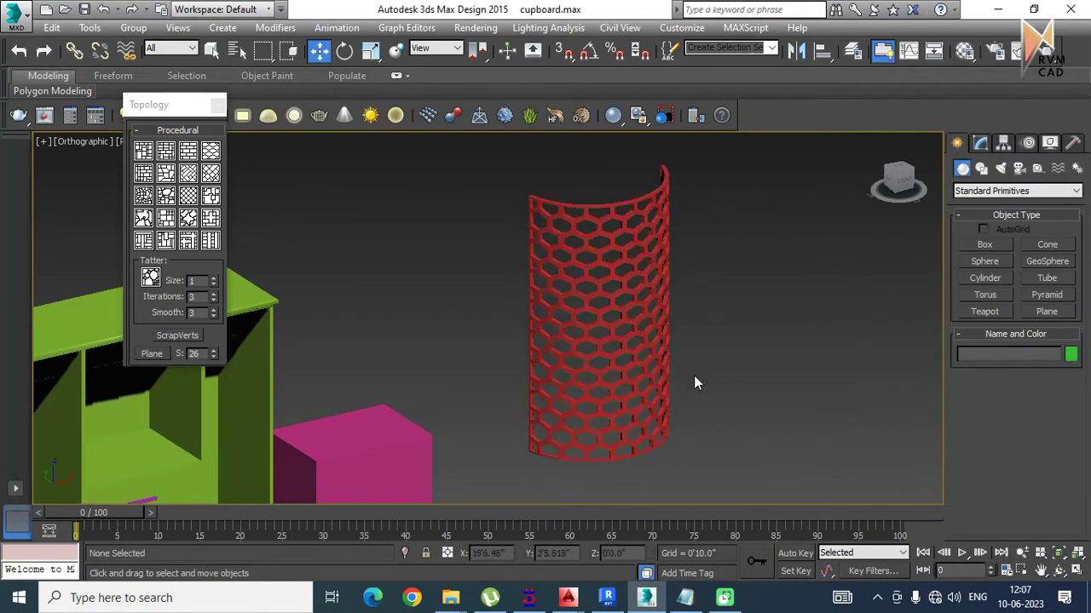
pyautogui.keyDown('alt'); pyautogui.moveTo(696, 382); pyautogui.dragTo(828, 250, button='middle'); pyautogui.keyUp('alt')
pyautogui.keyDown('alt'); pyautogui.moveTo(771, 351); pyautogui.dragTo(626, 310, button='middle'); pyautogui.keyUp('alt')
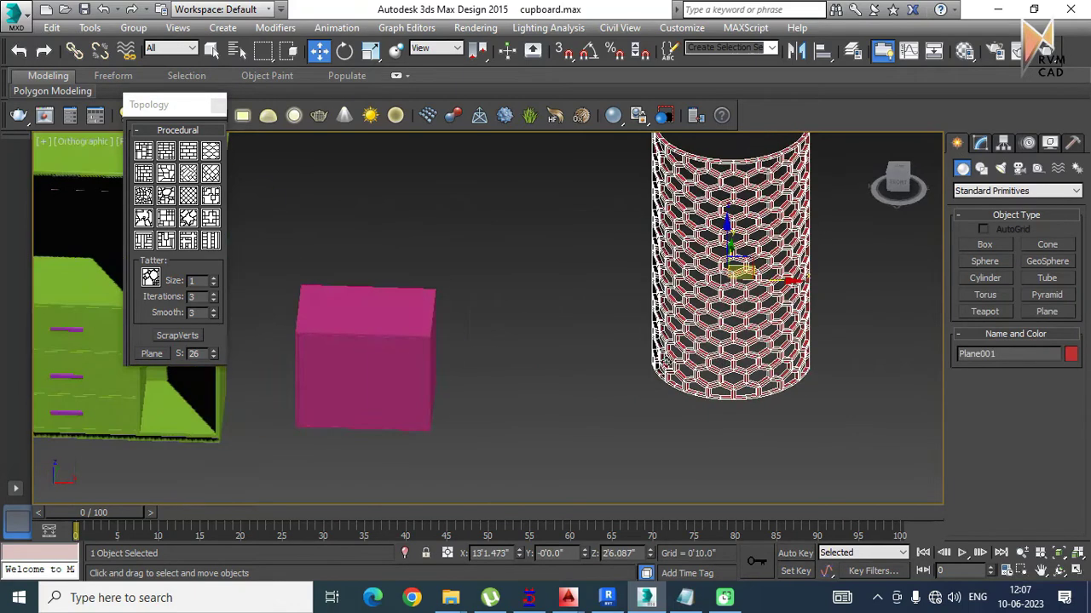
# Step: Open the A019 Modern style scene with its own unit scale and switch to its camera view
pyautogui.click(626, 309)
pyautogui.click(18, 19)
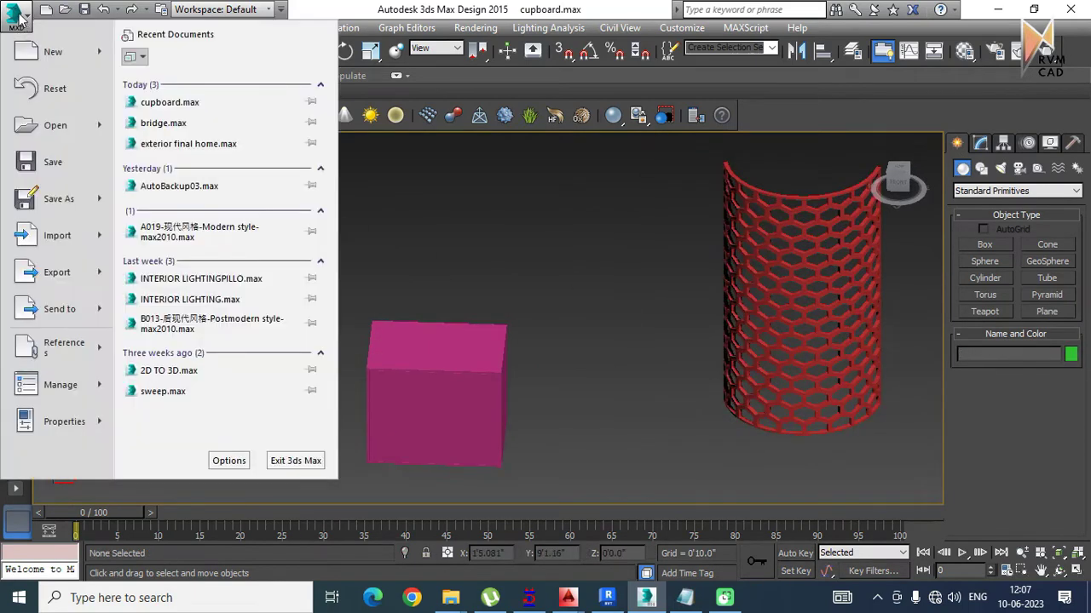
pyautogui.click(199, 241)
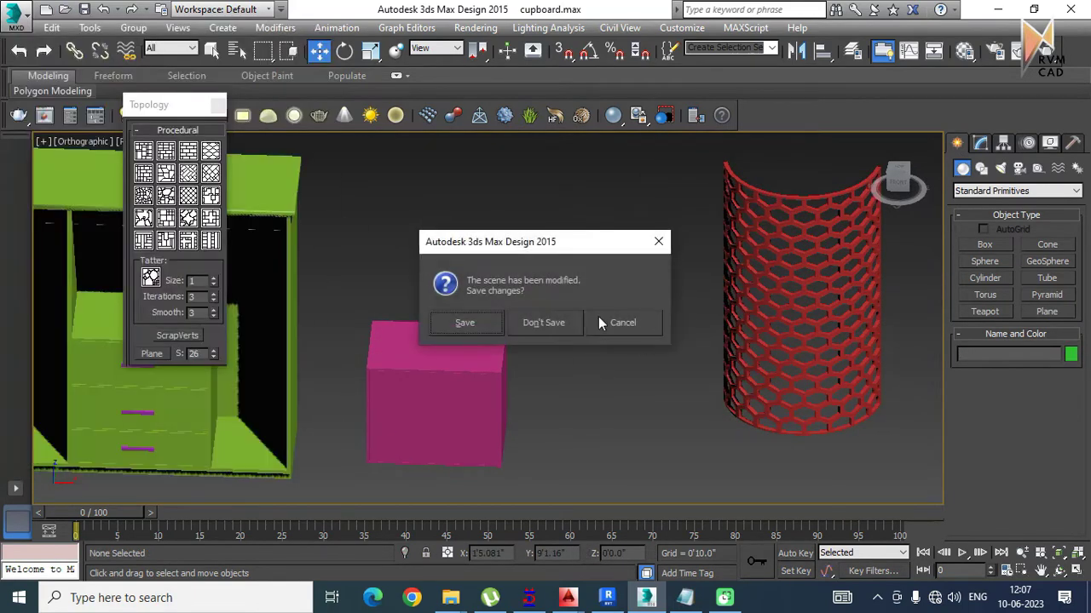
pyautogui.click(540, 320)
pyautogui.click(639, 421)
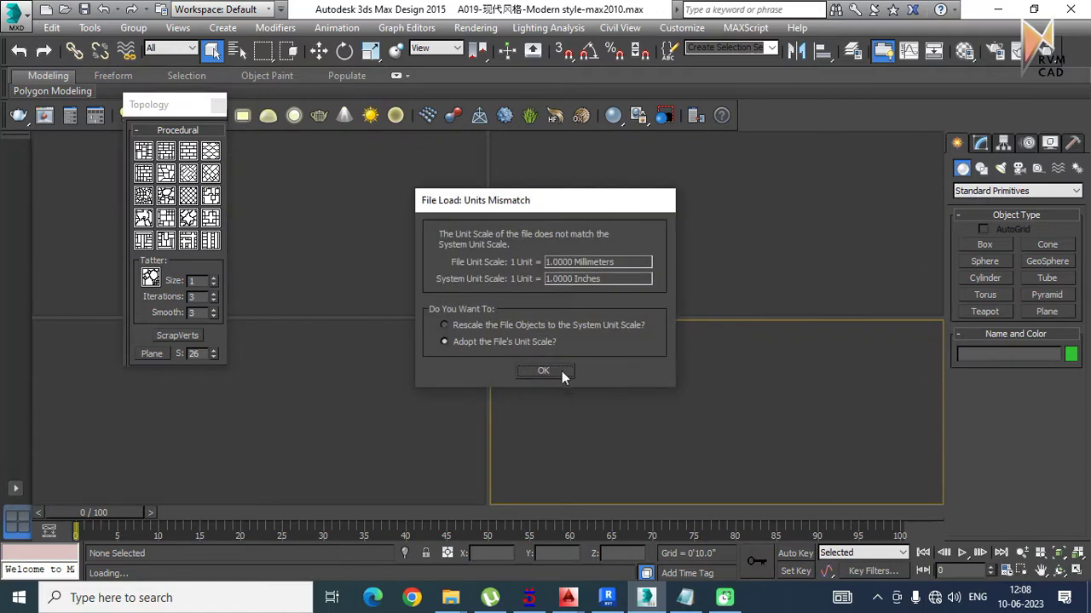
pyautogui.click(561, 371)
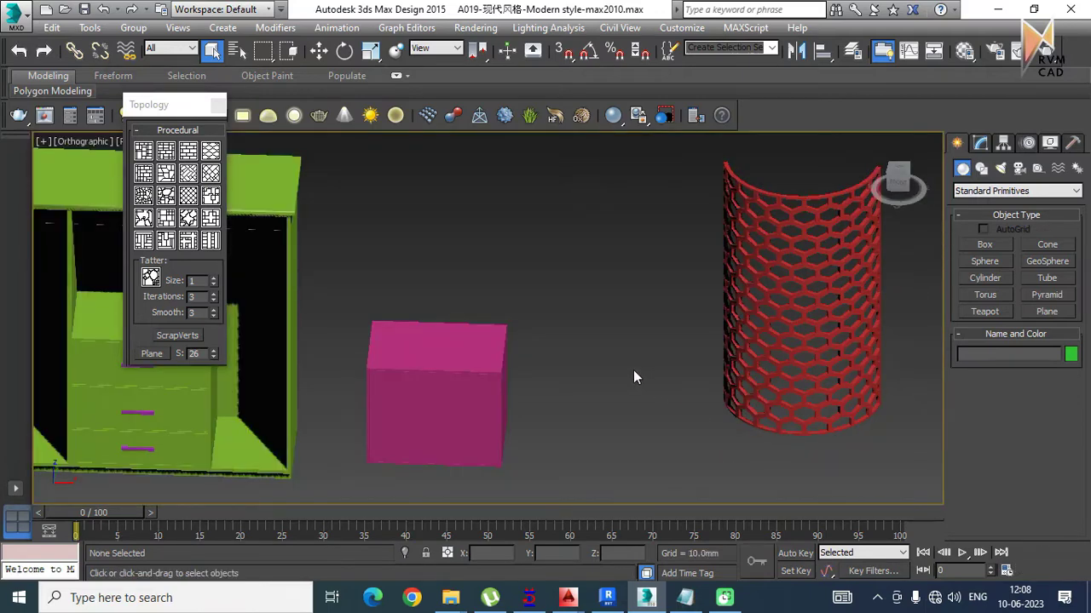
pyautogui.press('c')
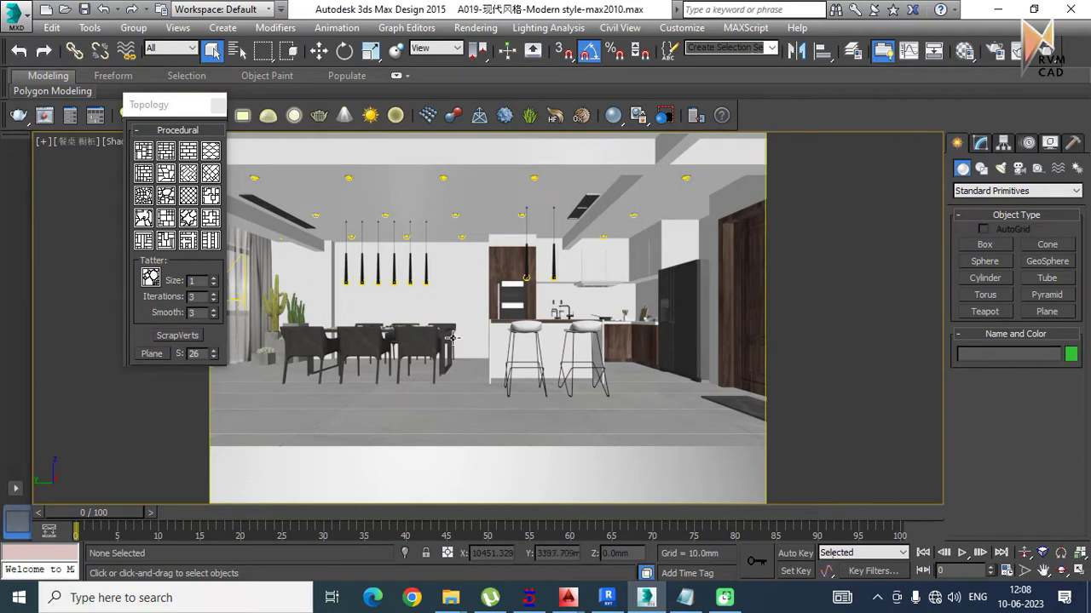
# Step: Run Render Production on the A019 kitchen-dining camera view
pyautogui.click(1044, 50)
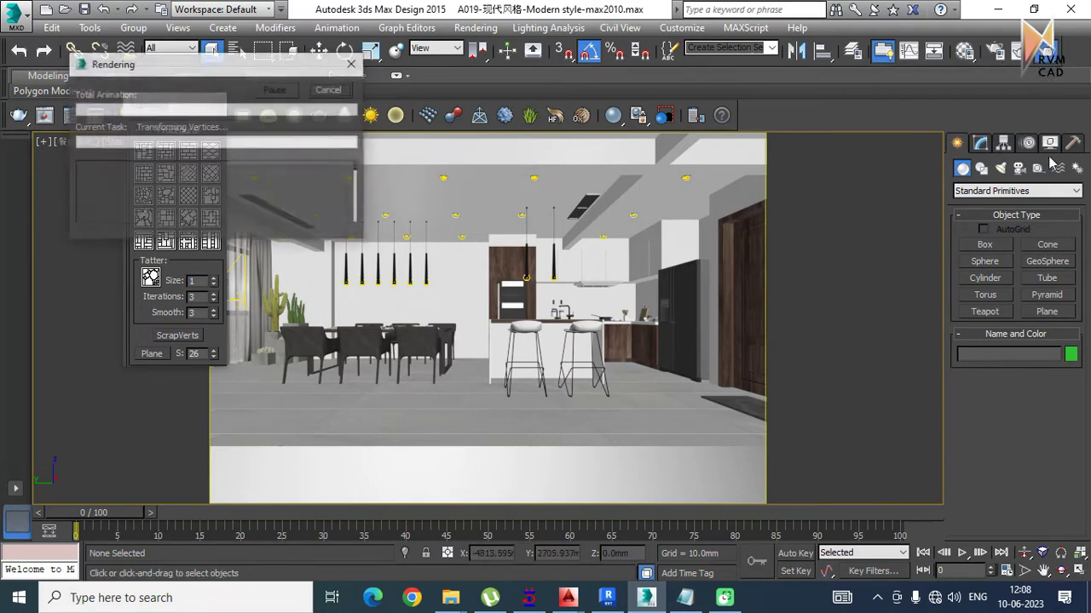